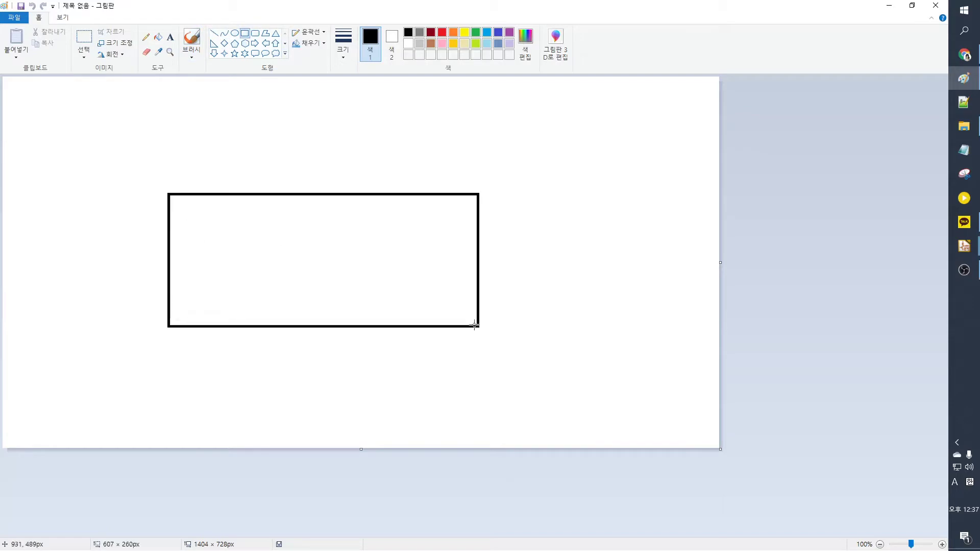
Step: Add the text "ATtiny84" at size 72 inside the rectangle
{"action": "left_click", "coordinate": [170, 37]}
{"action": "left_click", "coordinate": [185, 193]}
{"action": "type", "text": "ATtiny84"}
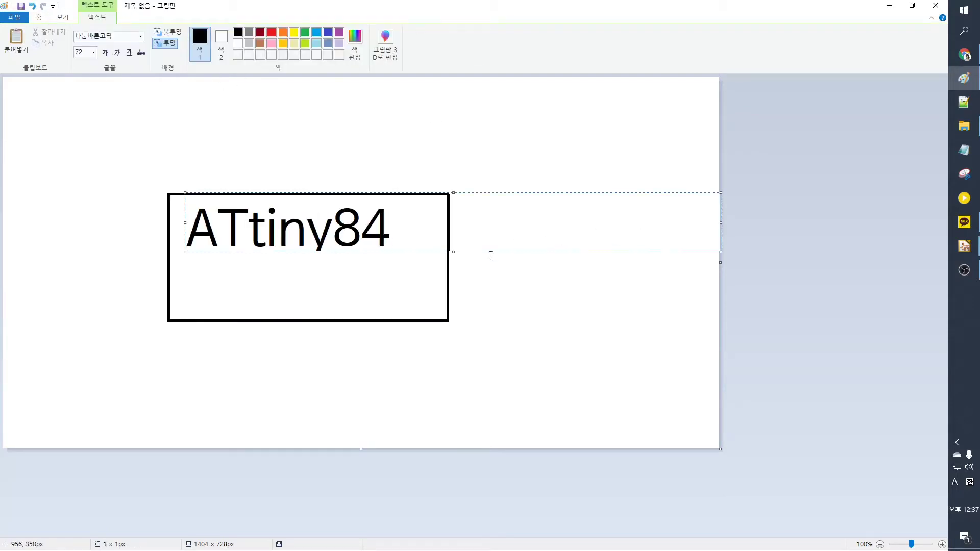
{"action": "left_click", "coordinate": [487, 272]}
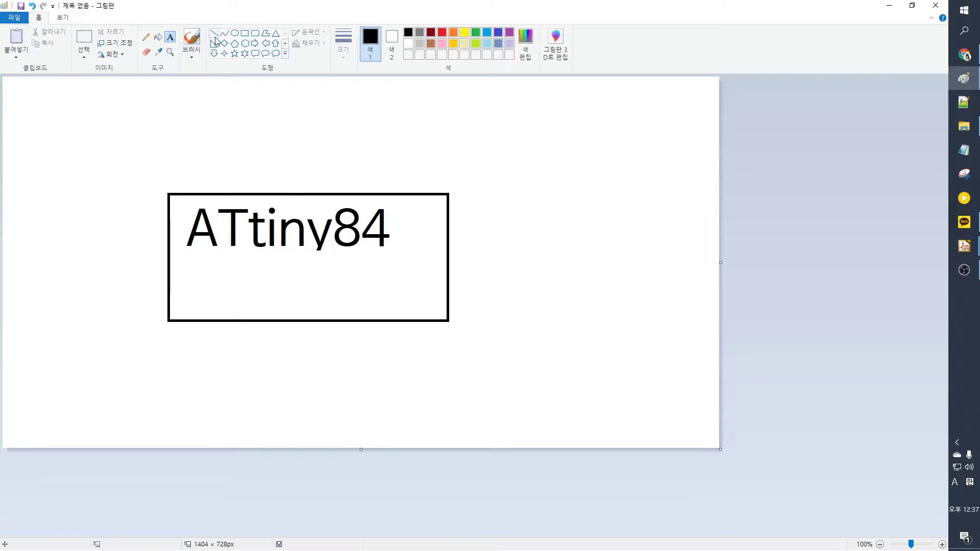
Step: Brush in pin lines above and below the rectangle, the number 14 inside it, and the labels VCC and GND underneath
{"action": "left_click", "coordinate": [187, 42]}
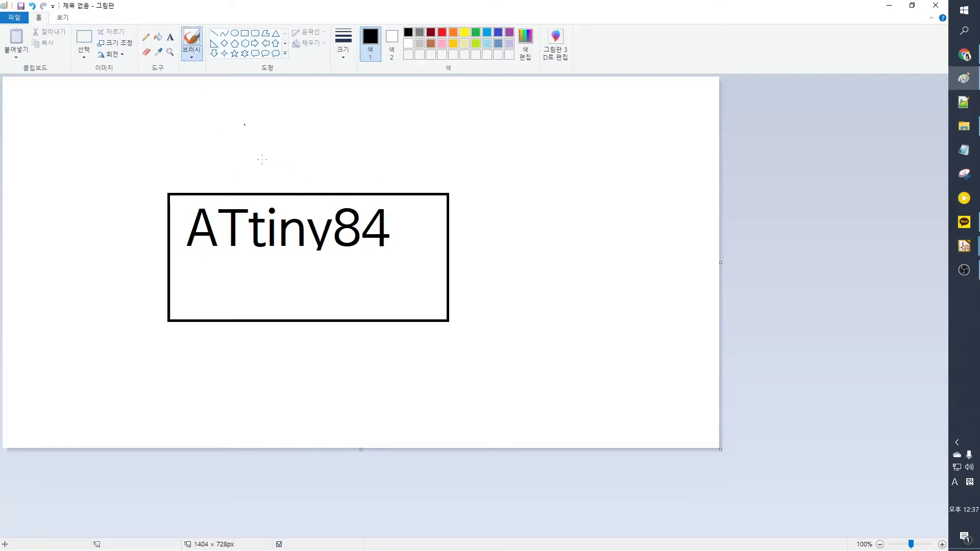
{"action": "left_click_drag", "start_coordinate": [249, 291], "coordinate": [272, 292]}
{"action": "left_click_drag", "start_coordinate": [259, 285], "coordinate": [257, 299]}
{"action": "left_click_drag", "start_coordinate": [178, 153], "coordinate": [181, 190]}
{"action": "mouse_move", "coordinate": [181, 325]}
{"action": "left_mouse_down"}
{"action": "mouse_move", "coordinate": [178, 360]}
{"action": "mouse_move", "coordinate": [270, 409]}
{"action": "mouse_move", "coordinate": [363, 401]}
{"action": "left_mouse_up"}
{"action": "mouse_move", "coordinate": [343, 384]}
{"action": "left_mouse_down"}
{"action": "mouse_move", "coordinate": [337, 411]}
{"action": "mouse_move", "coordinate": [395, 410]}
{"action": "left_mouse_up"}
{"action": "left_click_drag", "start_coordinate": [402, 387], "coordinate": [400, 411]}
{"action": "left_click_drag", "start_coordinate": [418, 379], "coordinate": [413, 408]}
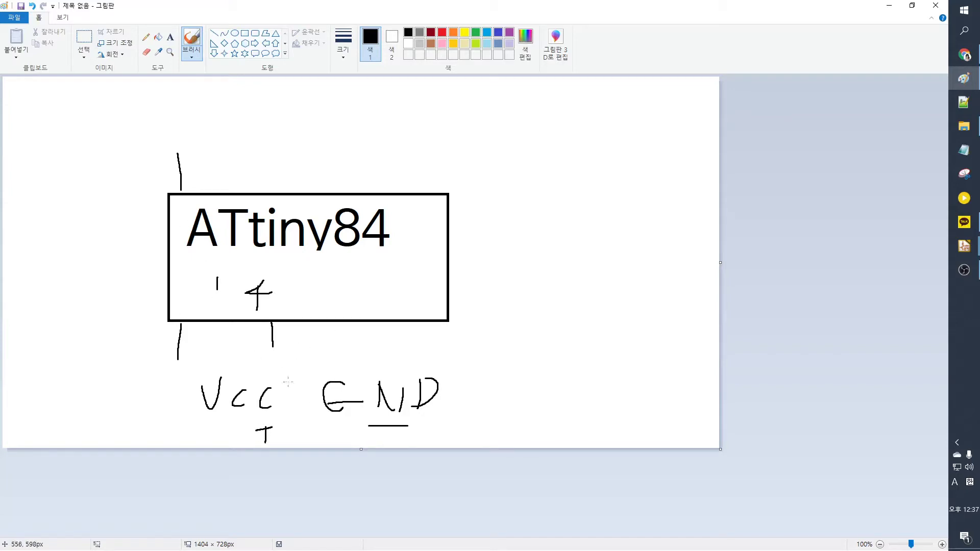
Step: Handwrite an equals sign and a boxed 11 after the number 14 inside the rectangle
{"action": "left_click_drag", "start_coordinate": [295, 281], "coordinate": [314, 281]}
{"action": "left_click_drag", "start_coordinate": [297, 289], "coordinate": [320, 291]}
{"action": "mouse_move", "coordinate": [365, 266]}
{"action": "left_mouse_down"}
{"action": "mouse_move", "coordinate": [412, 294]}
{"action": "mouse_move", "coordinate": [342, 263]}
{"action": "left_mouse_up"}
Step: Sketch a Christmas tree beside the chip and mark the LED positions at its tip and along both edges
{"action": "mouse_move", "coordinate": [568, 113]}
{"action": "left_mouse_down"}
{"action": "mouse_move", "coordinate": [553, 161]}
{"action": "mouse_move", "coordinate": [504, 222]}
{"action": "mouse_move", "coordinate": [549, 219]}
{"action": "mouse_move", "coordinate": [513, 273]}
{"action": "mouse_move", "coordinate": [534, 284]}
{"action": "mouse_move", "coordinate": [523, 322]}
{"action": "mouse_move", "coordinate": [631, 340]}
{"action": "mouse_move", "coordinate": [632, 326]}
{"action": "mouse_move", "coordinate": [688, 327]}
{"action": "mouse_move", "coordinate": [665, 305]}
{"action": "mouse_move", "coordinate": [678, 290]}
{"action": "mouse_move", "coordinate": [641, 244]}
{"action": "mouse_move", "coordinate": [685, 240]}
{"action": "mouse_move", "coordinate": [570, 126]}
{"action": "left_mouse_up"}
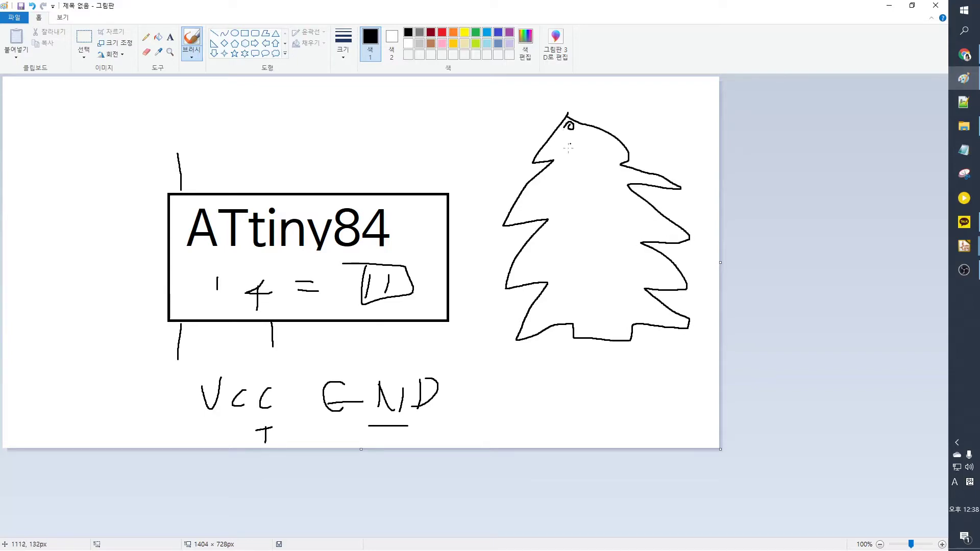
{"action": "left_click_drag", "start_coordinate": [533, 191], "coordinate": [535, 202]}
{"action": "left_click_drag", "start_coordinate": [537, 264], "coordinate": [531, 255]}
{"action": "left_click_drag", "start_coordinate": [529, 309], "coordinate": [547, 315]}
{"action": "left_click_drag", "start_coordinate": [669, 311], "coordinate": [663, 321]}
{"action": "left_click_drag", "start_coordinate": [665, 276], "coordinate": [660, 282]}
{"action": "left_click_drag", "start_coordinate": [648, 225], "coordinate": [651, 234]}
{"action": "left_click_drag", "start_coordinate": [639, 173], "coordinate": [645, 177]}
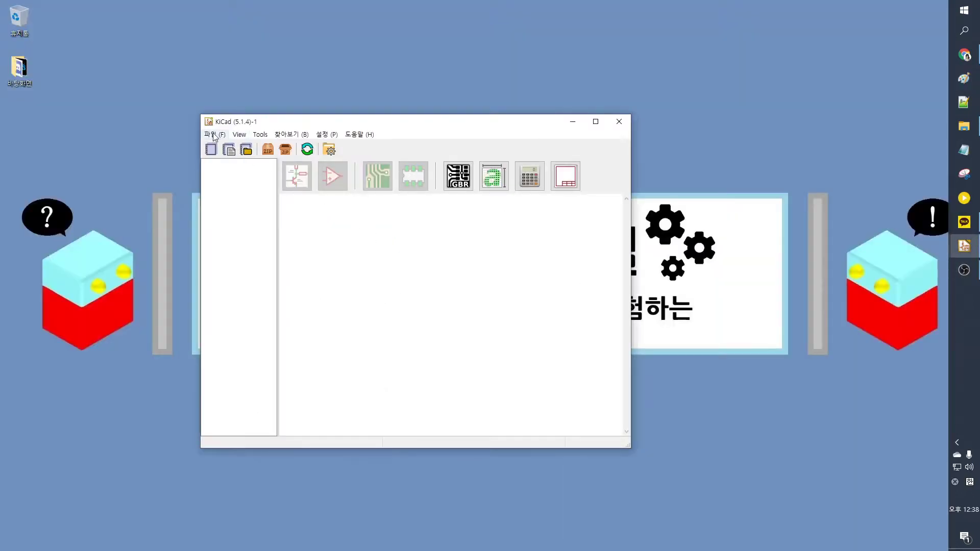
Step: Switch to KiCad and create a new project named "christmas tree" in its own directory inside the kicad folder
{"action": "left_click", "coordinate": [215, 135]}
{"action": "mouse_move", "coordinate": [265, 149]}
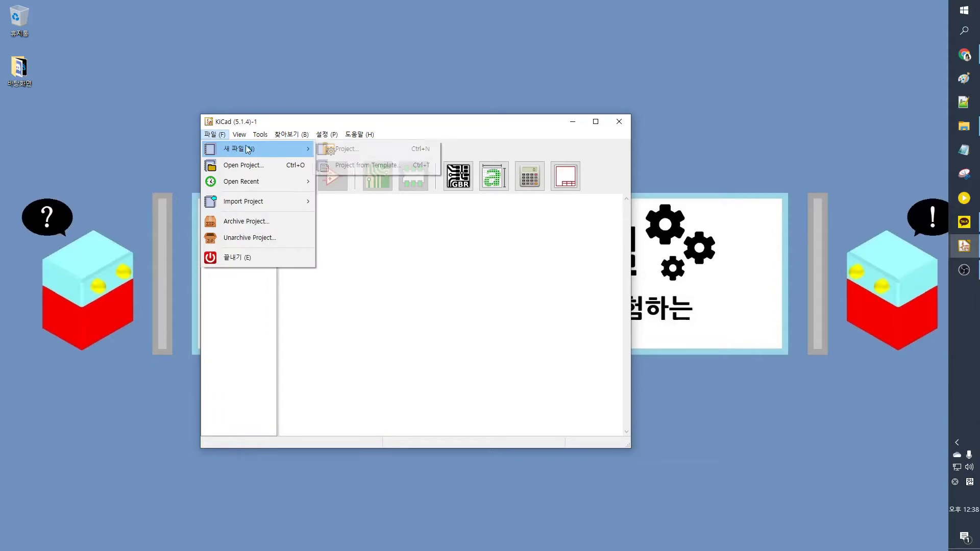
{"action": "left_click", "coordinate": [334, 149]}
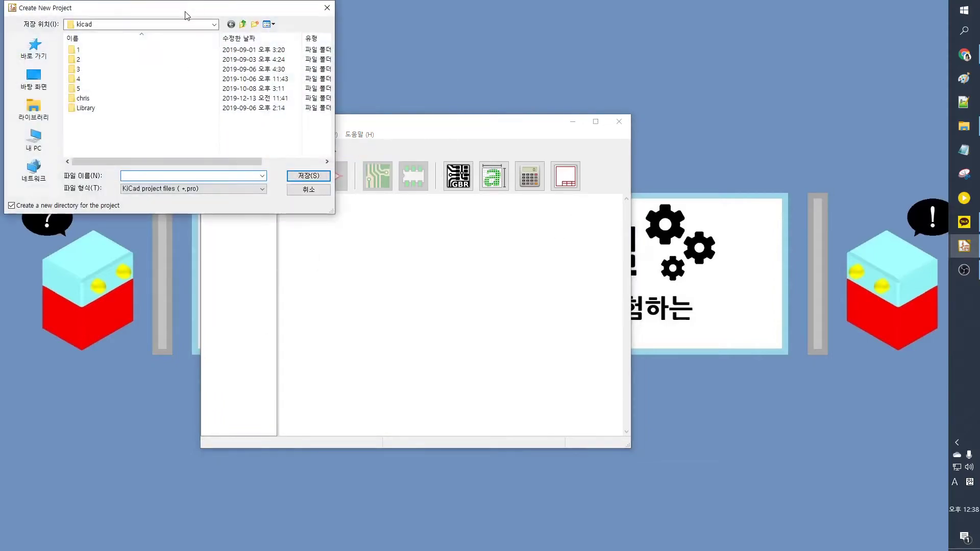
{"action": "left_click_drag", "start_coordinate": [185, 12], "coordinate": [626, 203]}
{"action": "type", "text": "christmas tree"}
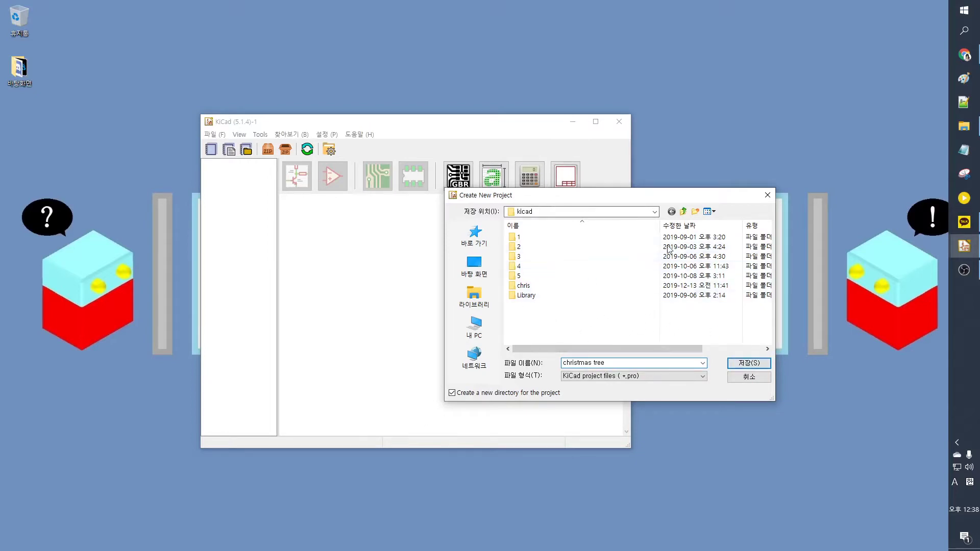
{"action": "left_click", "coordinate": [743, 363]}
{"action": "left_click_drag", "start_coordinate": [362, 206], "coordinate": [429, 206]}
{"action": "left_click", "coordinate": [456, 238]}
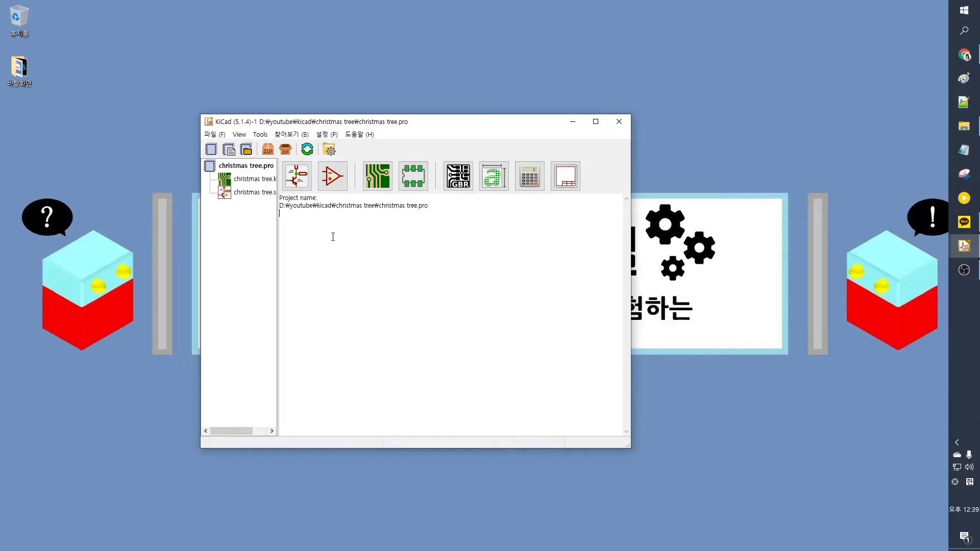
Step: Open the project's schematic and filter the symbols to add for "attiny84"
{"action": "left_click", "coordinate": [302, 185]}
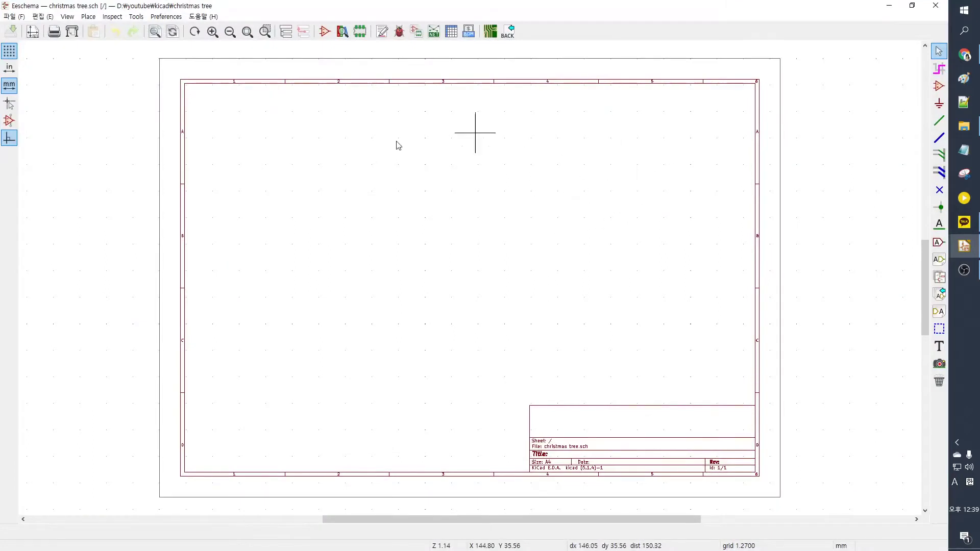
{"action": "key", "text": "a"}
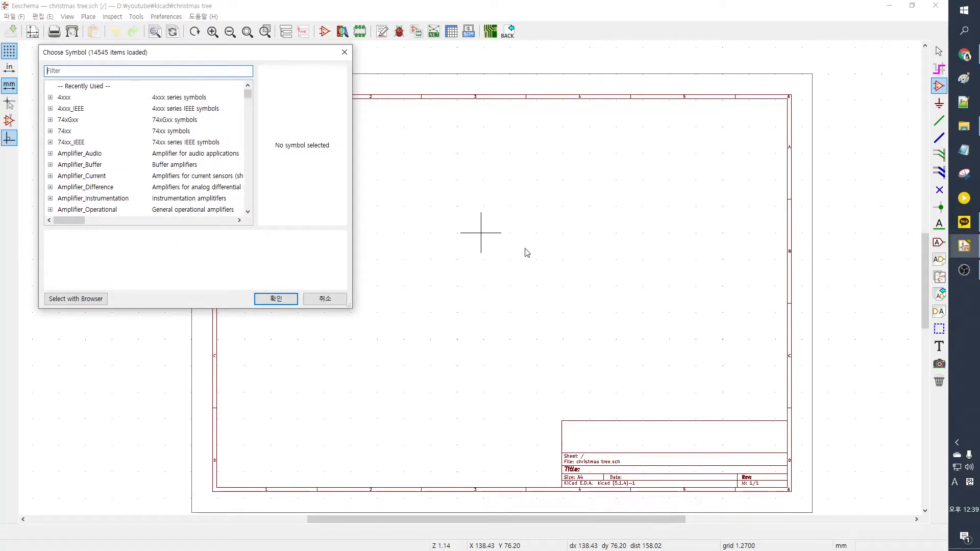
{"action": "left_click_drag", "start_coordinate": [224, 59], "coordinate": [305, 148]}
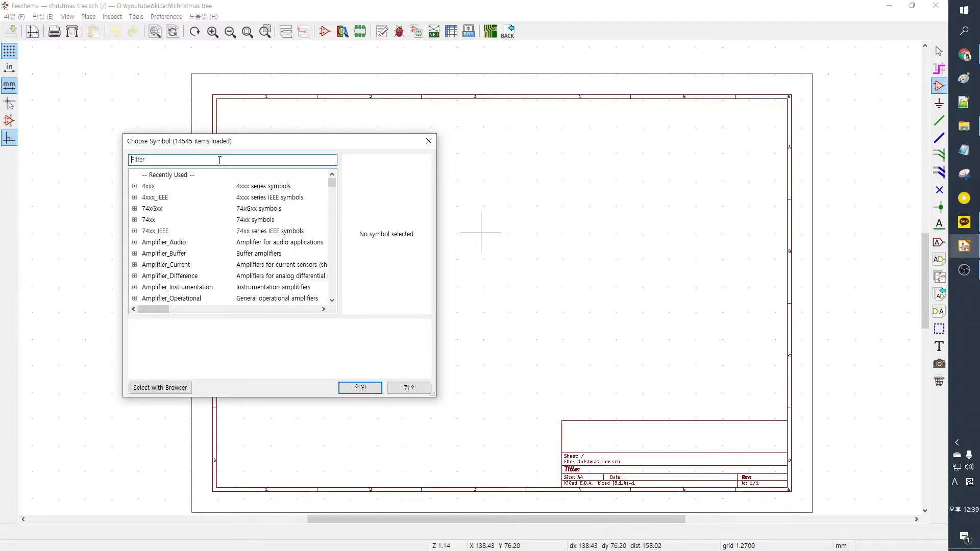
{"action": "mouse_move", "coordinate": [358, 146]}
{"action": "left_mouse_down"}
{"action": "mouse_move", "coordinate": [668, 150]}
{"action": "mouse_move", "coordinate": [366, 141]}
{"action": "left_mouse_up"}
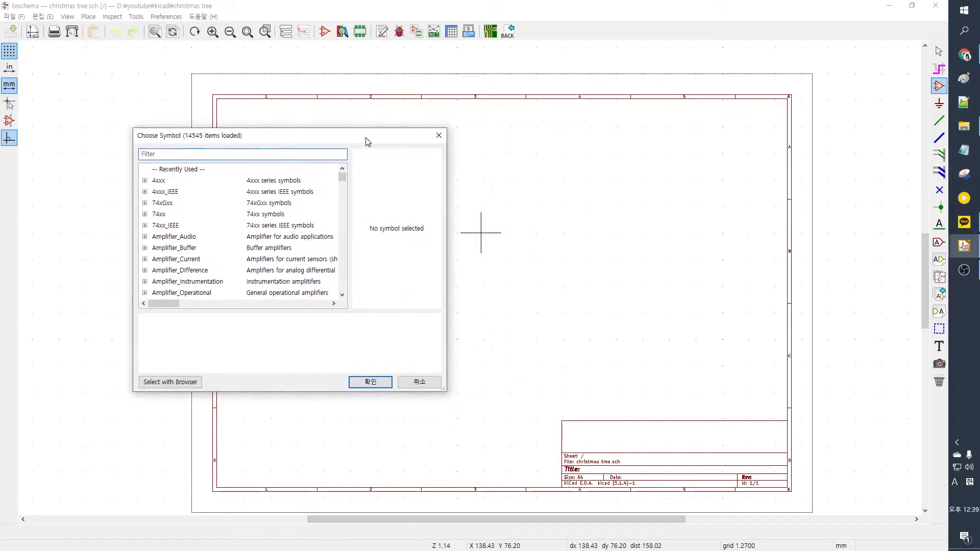
{"action": "type", "text": "at"}
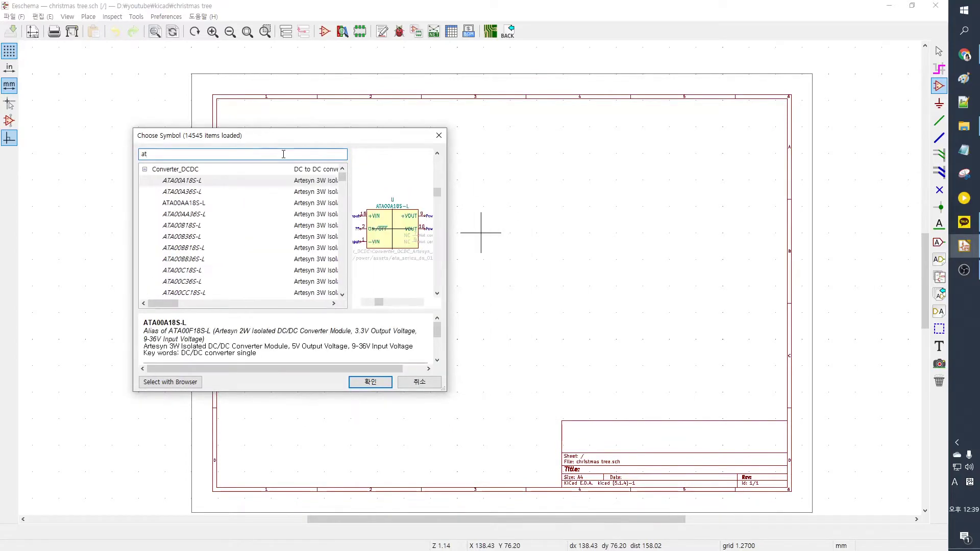
{"action": "type", "text": "tiny84"}
Step: Compare the ATtiny84 symbol variants by their descriptions, package types and pin previews
{"action": "key", "text": "Tab"}
{"action": "key", "text": "Down"}
{"action": "key", "text": "Down"}
{"action": "key", "text": "Down"}
{"action": "key", "text": "Down"}
{"action": "key", "text": "Down"}
{"action": "key", "text": "Down"}
{"action": "key", "text": "Up"}
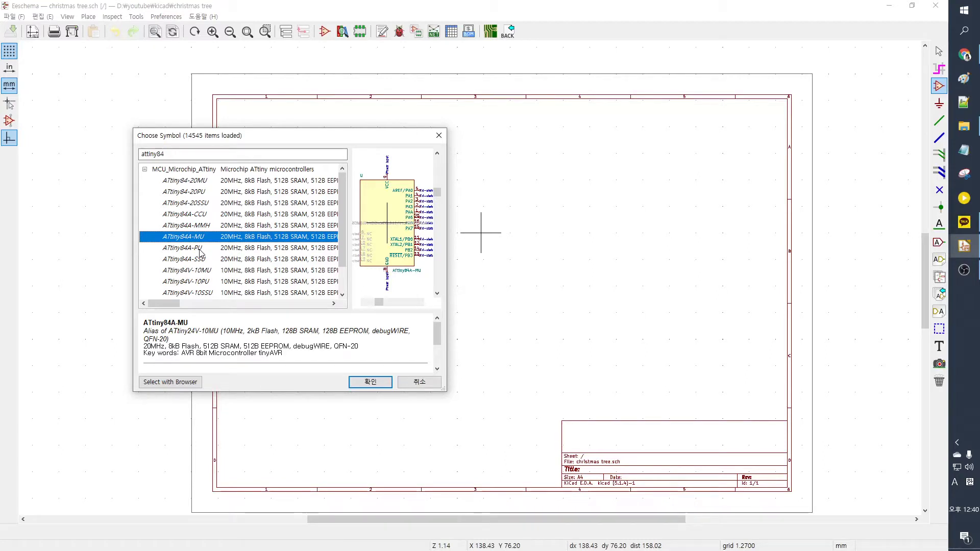
{"action": "left_click", "coordinate": [203, 252]}
{"action": "left_click", "coordinate": [206, 236]}
{"action": "left_click", "coordinate": [207, 226]}
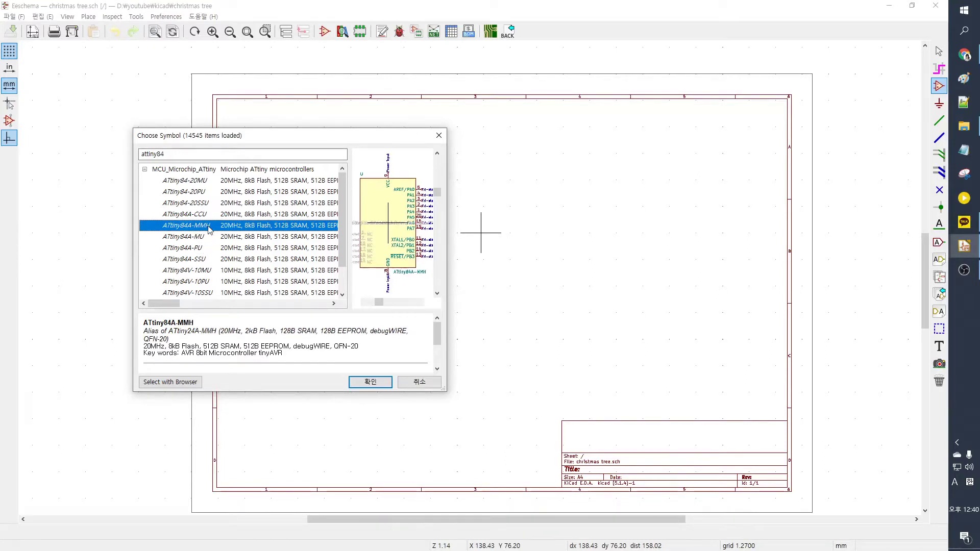
{"action": "left_click", "coordinate": [218, 259]}
{"action": "key", "text": "Up"}
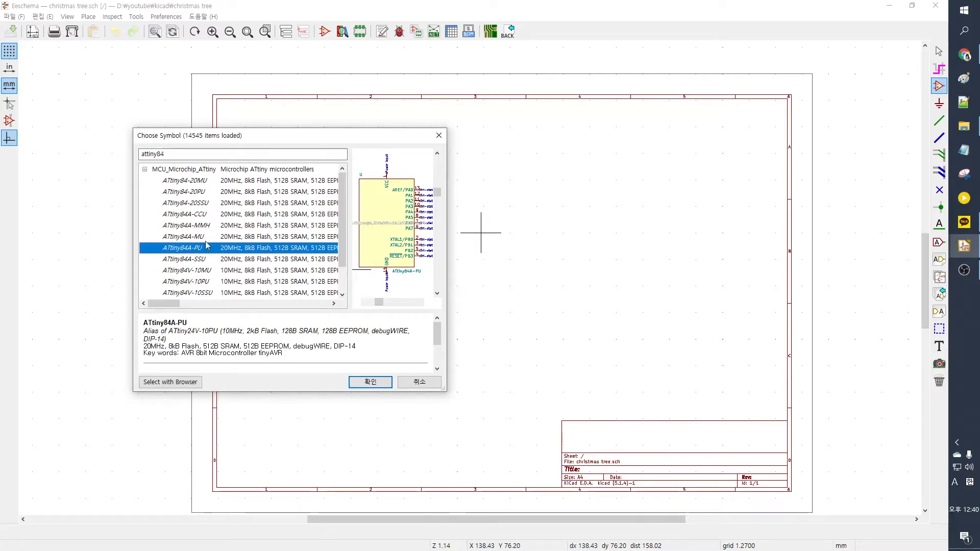
{"action": "left_click", "coordinate": [193, 195]}
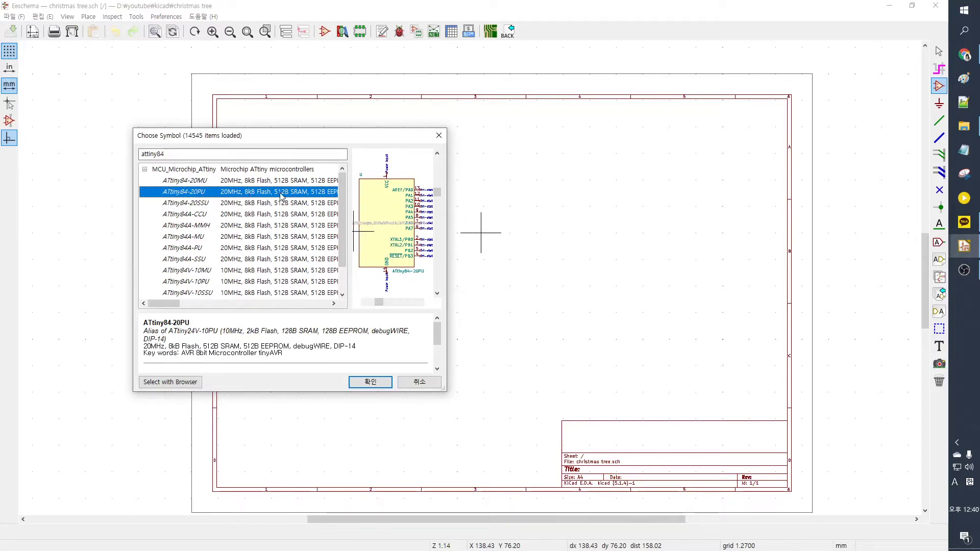
{"action": "left_click", "coordinate": [194, 249]}
{"action": "left_click", "coordinate": [205, 193]}
Step: Choose the ATtiny84A-PU symbol and place it near the middle of the schematic sheet
{"action": "left_click", "coordinate": [208, 248]}
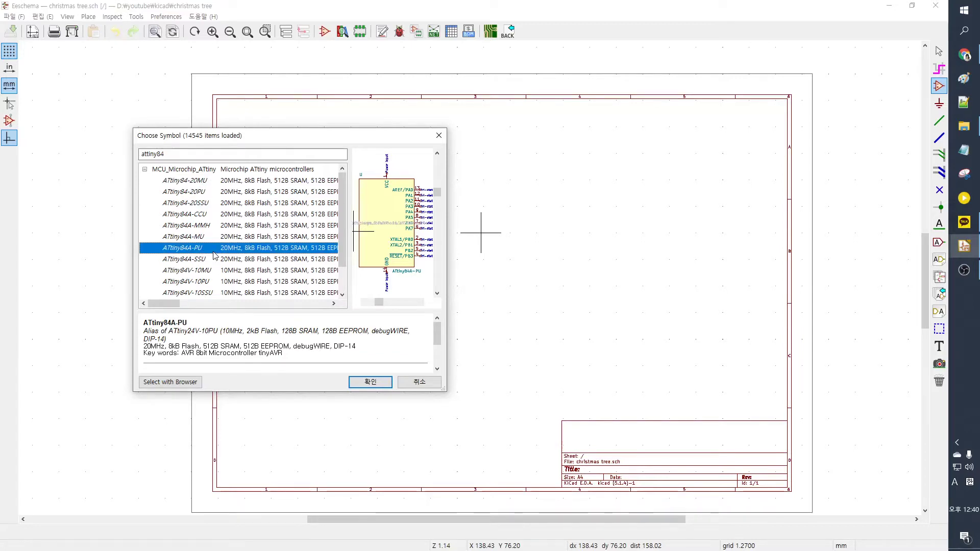
{"action": "double_click", "coordinate": [208, 252]}
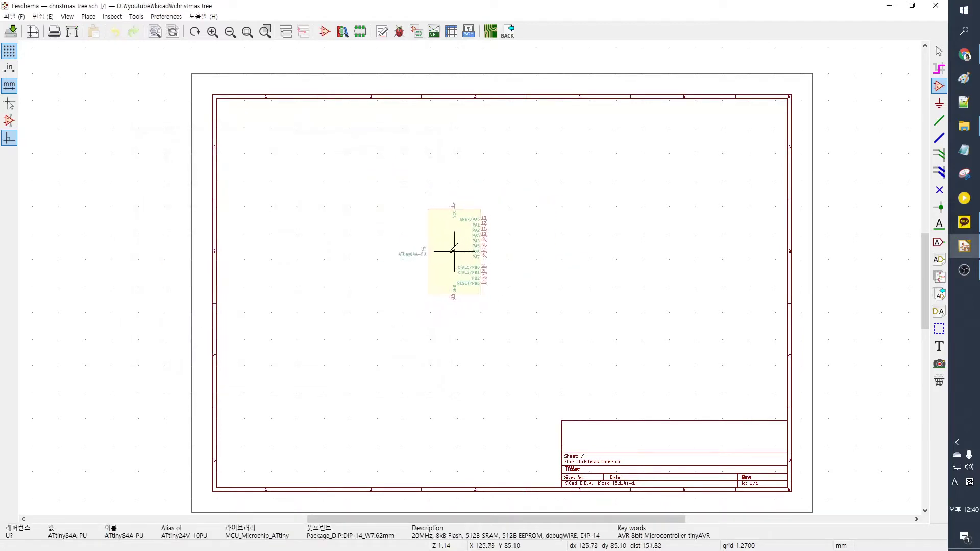
{"action": "left_click", "coordinate": [439, 254]}
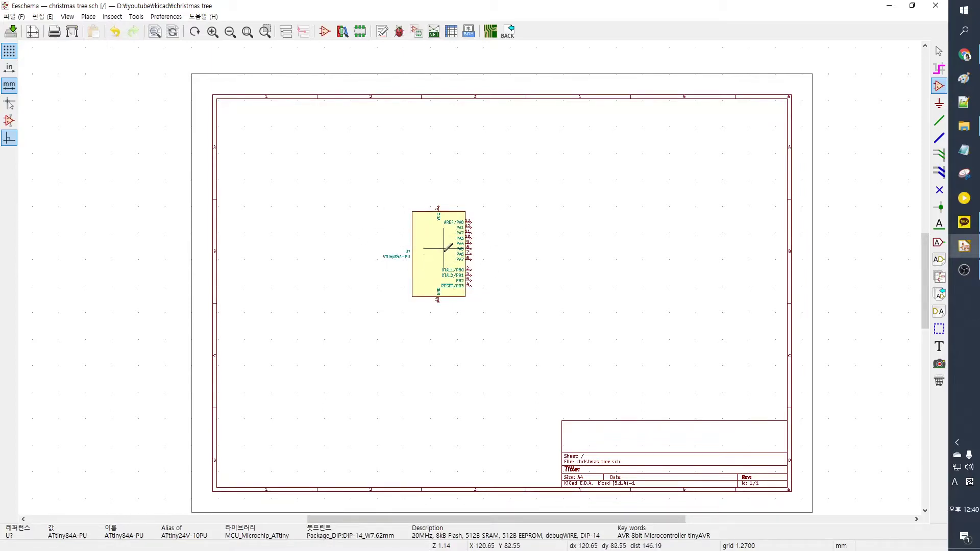
Step: Move the ATtiny84A-PU symbol lower, just below the middle of the sheet
{"action": "key", "text": "m"}
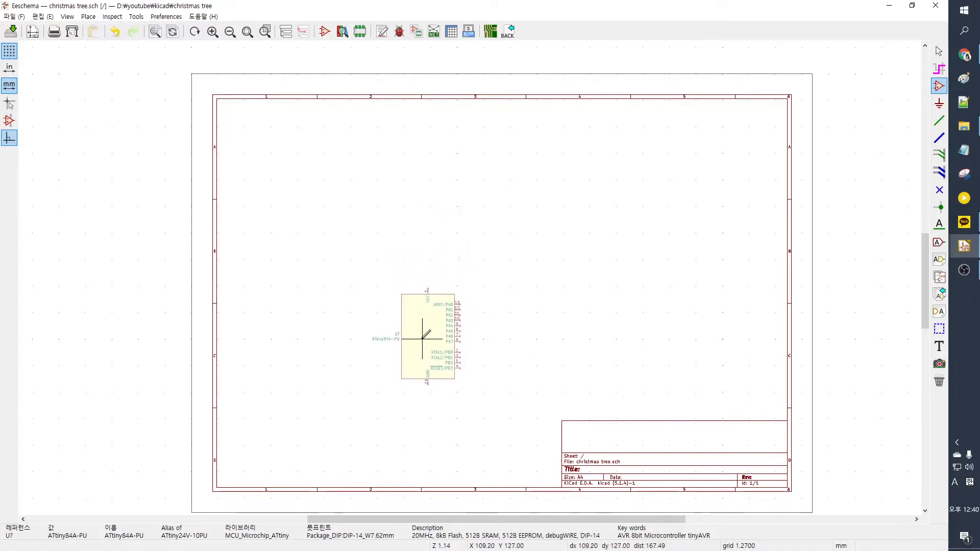
{"action": "left_click", "coordinate": [433, 322]}
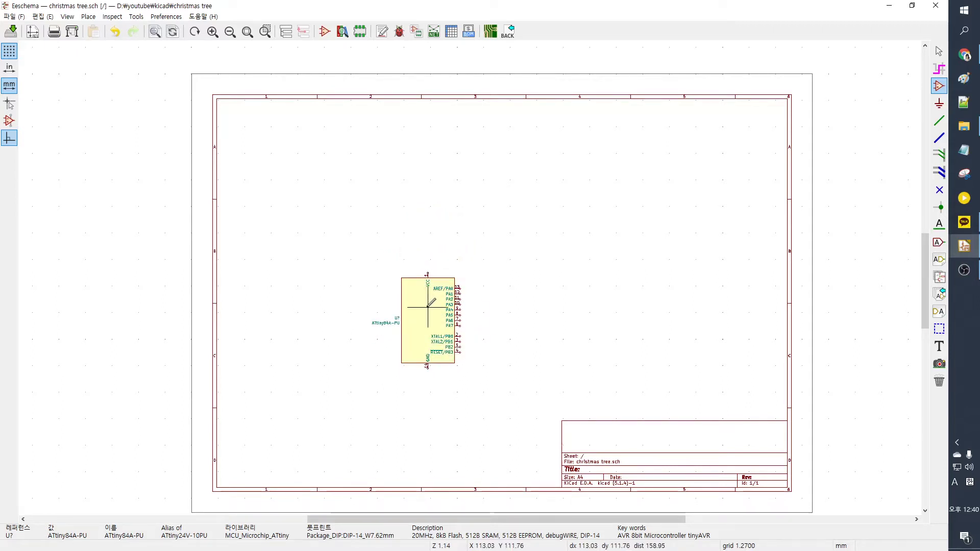
{"action": "key", "text": "m"}
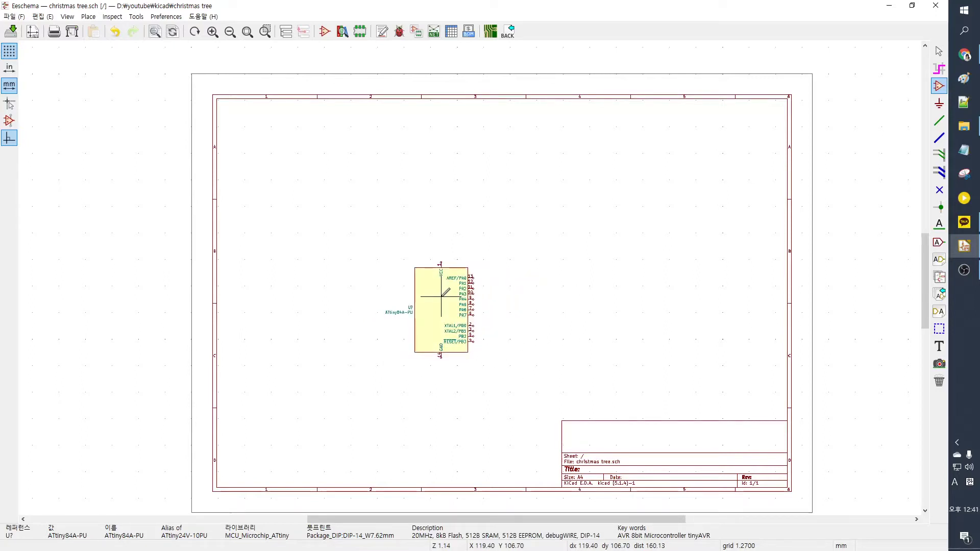
{"action": "right_click", "coordinate": [441, 297]}
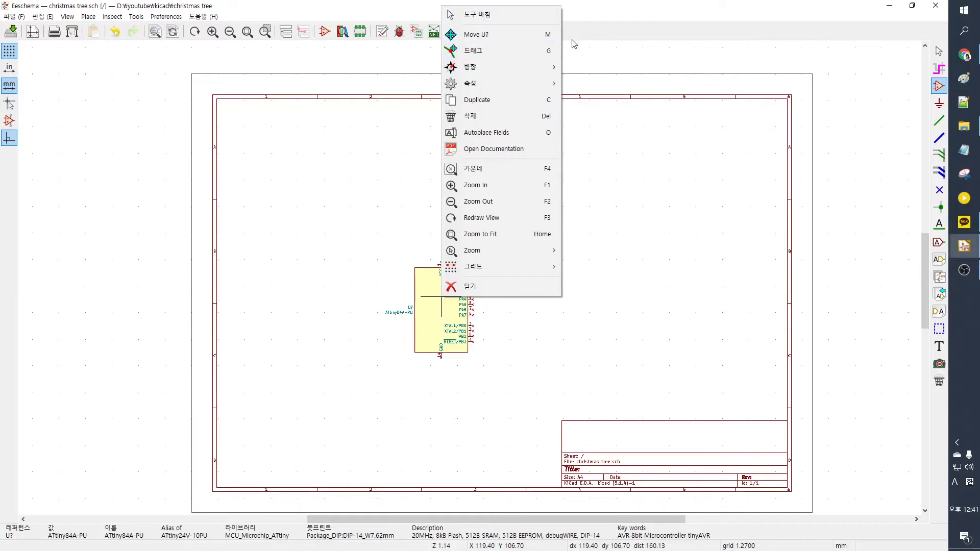
{"action": "key", "text": "Escape"}
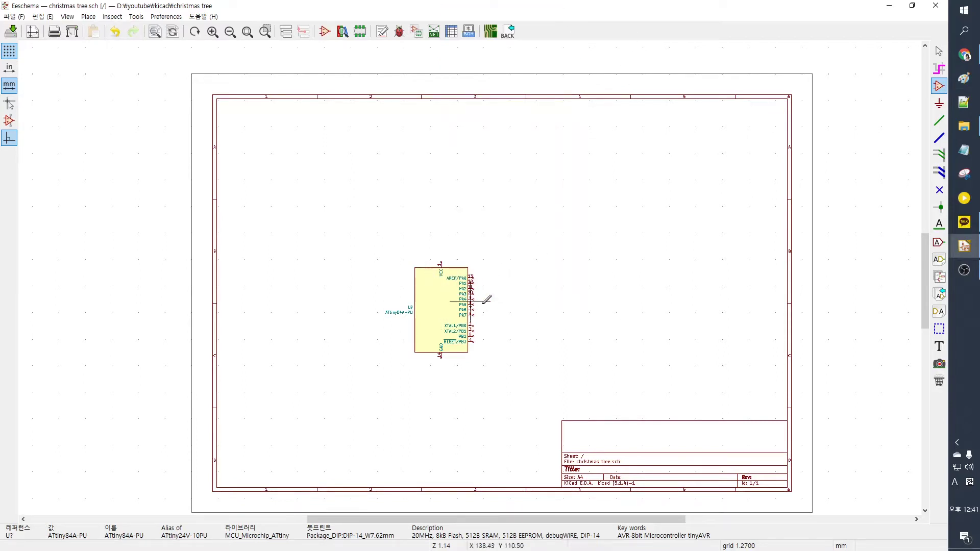
Step: Add the generic LED symbol from the Device library beside the microcontroller, level with pin 13 (AREF/PA0)
{"action": "left_click", "coordinate": [547, 298]}
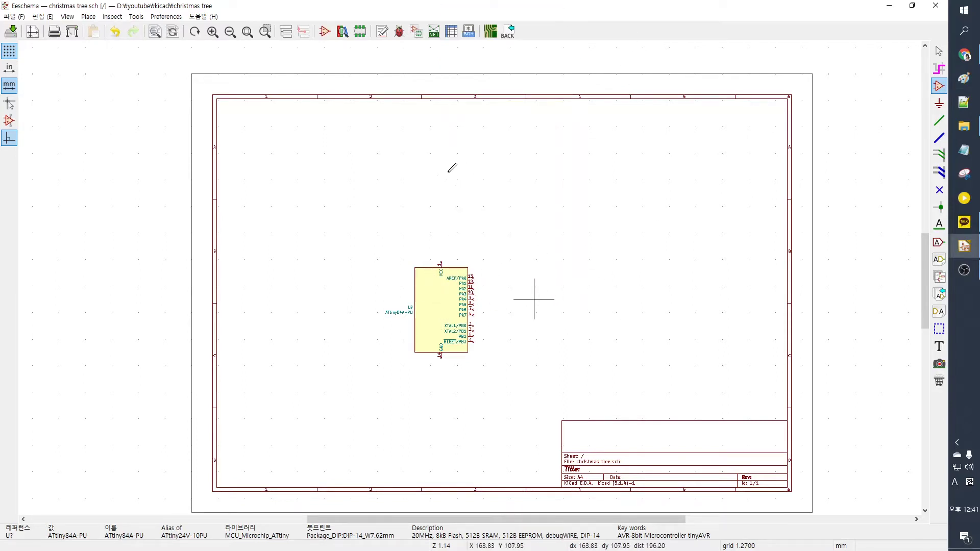
{"action": "type", "text": "LED"}
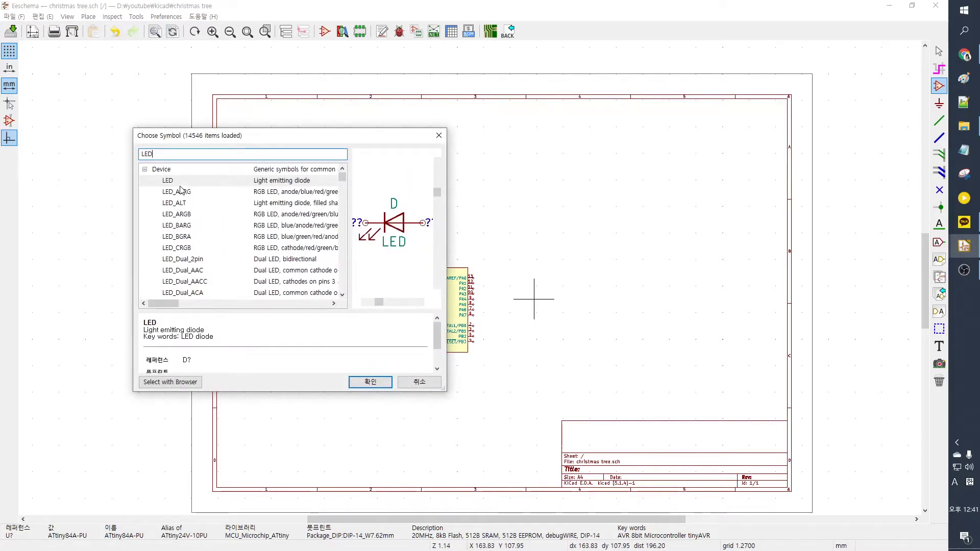
{"action": "left_click", "coordinate": [292, 181]}
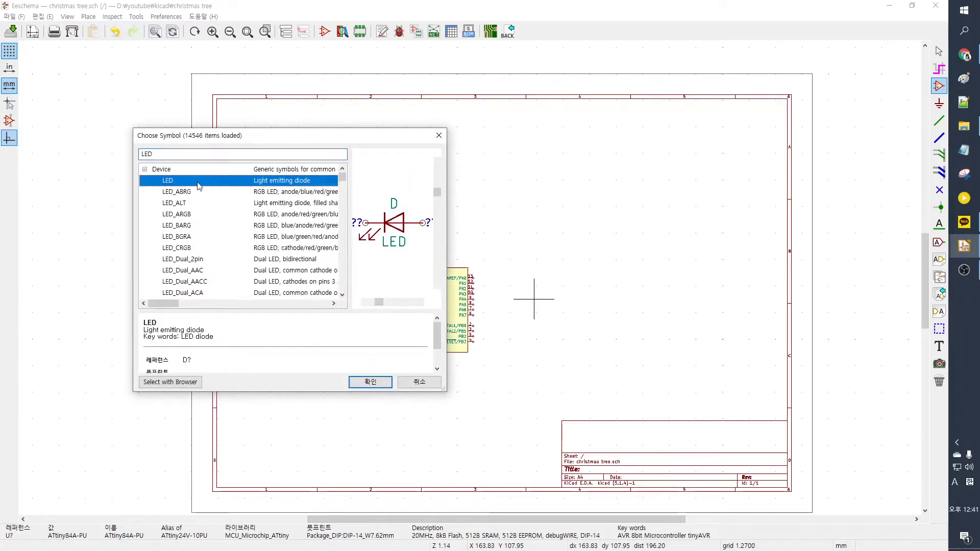
{"action": "double_click", "coordinate": [292, 185]}
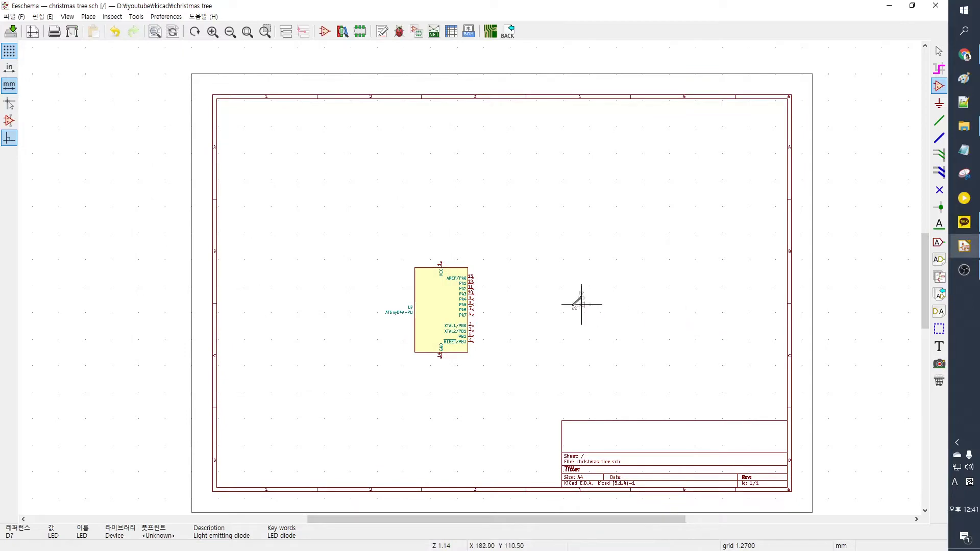
{"action": "scroll", "coordinate": [591, 302], "scroll_direction": "up", "scroll_amount": 4}
{"action": "scroll", "coordinate": [475, 274], "scroll_direction": "up", "scroll_amount": 3}
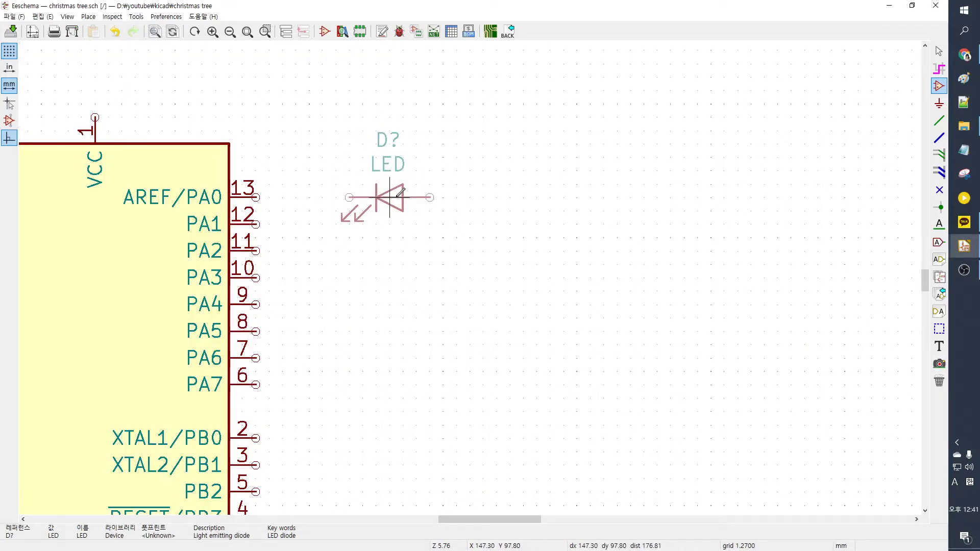
{"action": "left_click", "coordinate": [400, 192]}
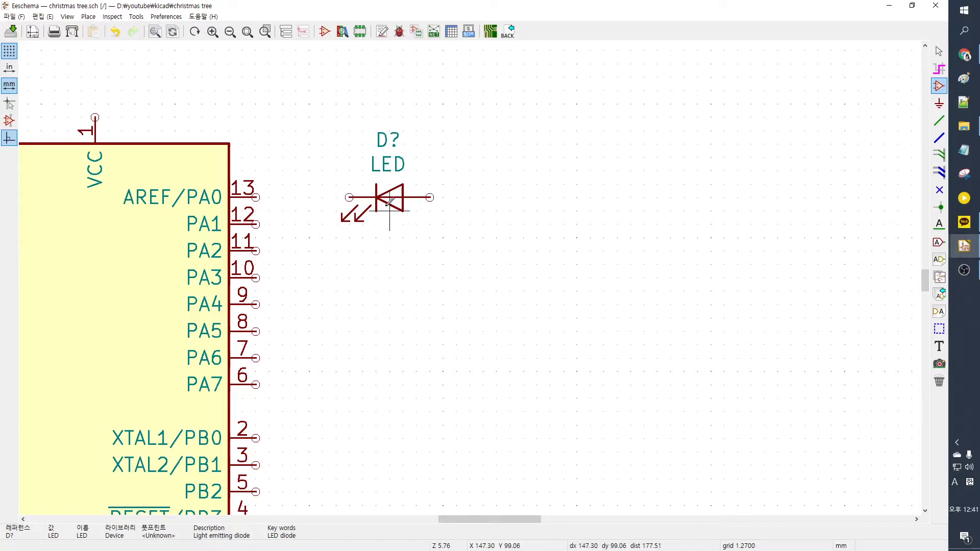
Step: Duplicate the LED ten times in a descending diagonal, one copy level with each of the pins PA1 to PA7 and PB0 to PB2
{"action": "left_click", "coordinate": [389, 197]}
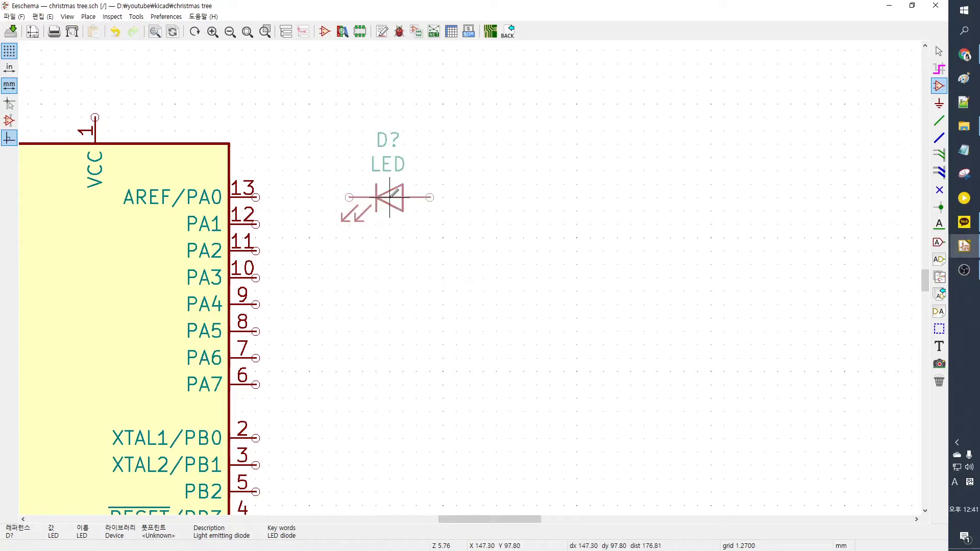
{"action": "key", "text": "ctrl+d"}
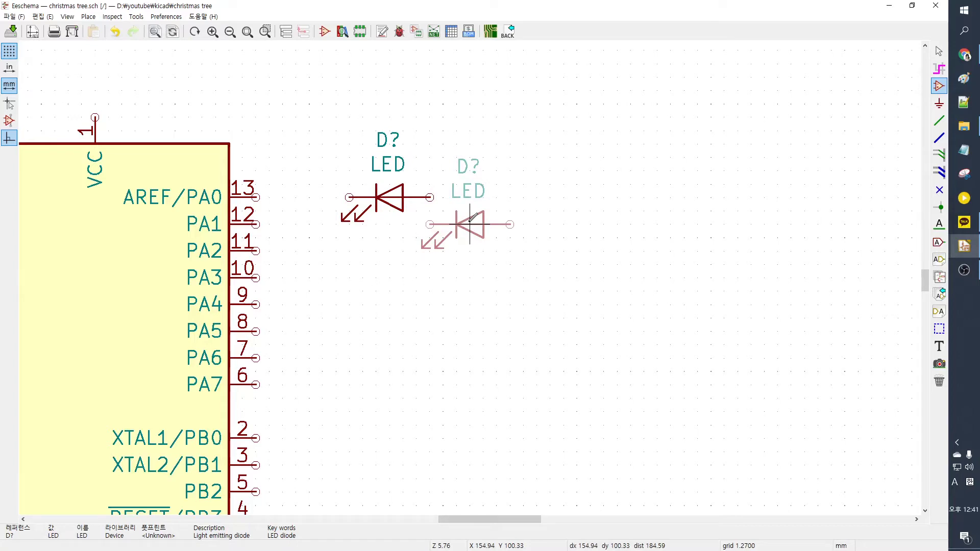
{"action": "left_click", "coordinate": [429, 224]}
{"action": "key", "text": "ctrl+d"}
{"action": "left_click", "coordinate": [483, 252]}
{"action": "key", "text": "ctrl+d"}
{"action": "left_click", "coordinate": [516, 276]}
{"action": "key", "text": "ctrl+d"}
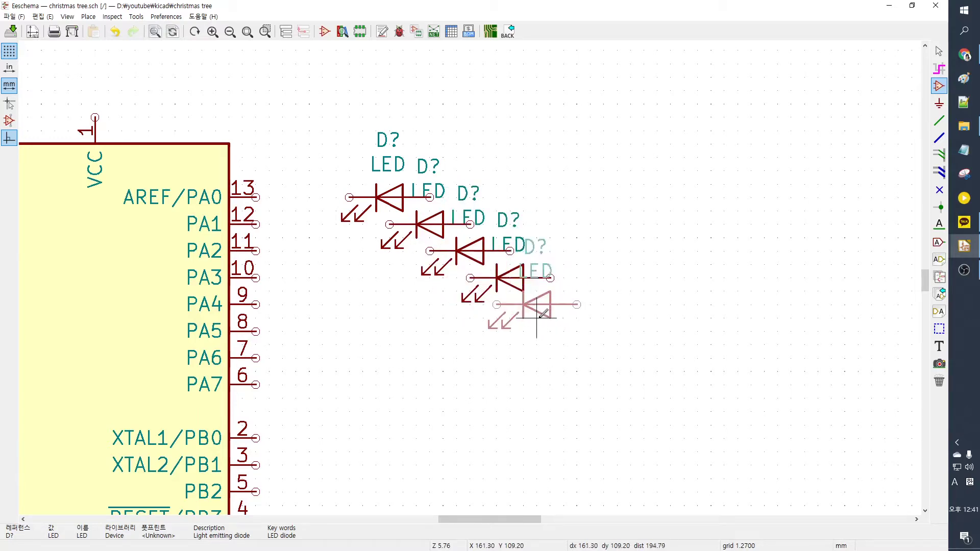
{"action": "left_click", "coordinate": [550, 305]}
{"action": "key", "text": "ctrl+d"}
{"action": "left_click", "coordinate": [591, 332]}
{"action": "key", "text": "ctrl+d"}
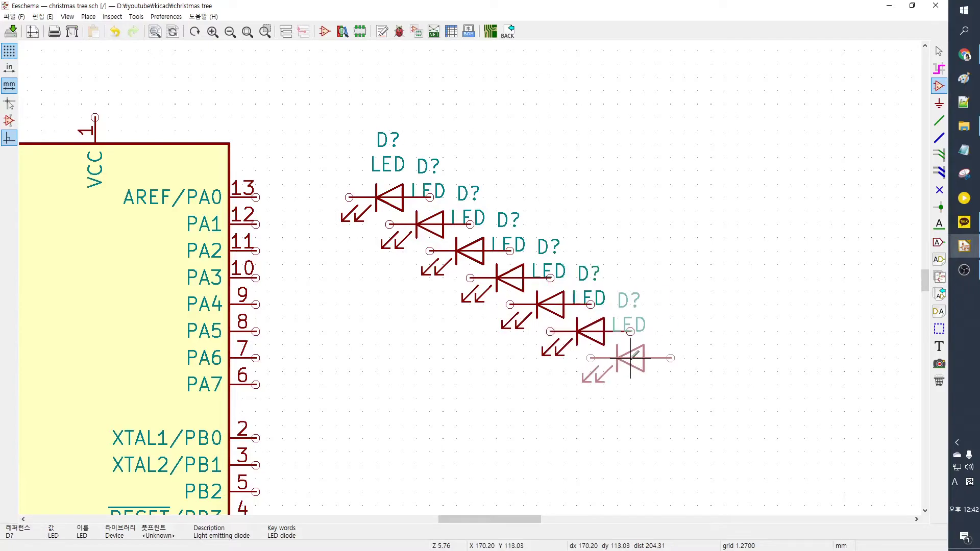
{"action": "left_click", "coordinate": [630, 358]}
{"action": "key", "text": "ctrl+d"}
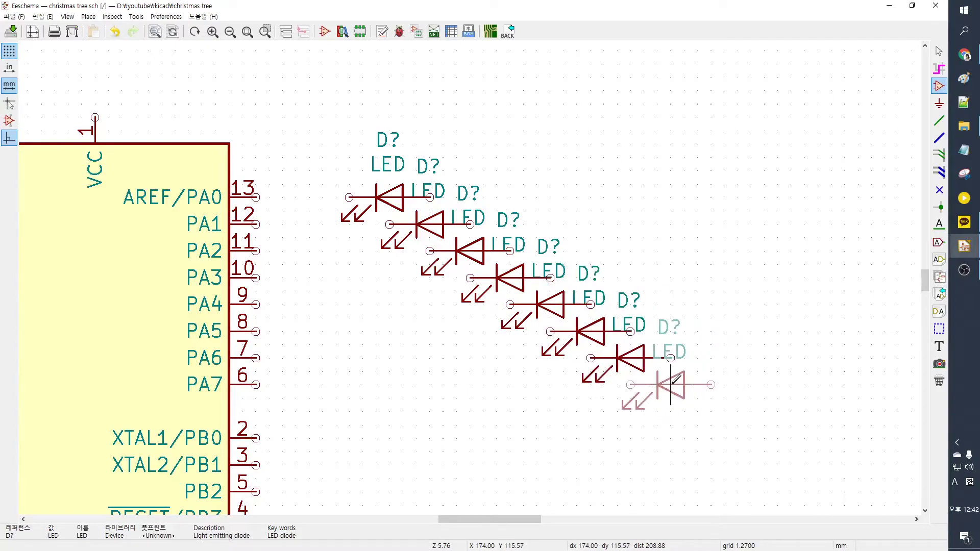
{"action": "left_click", "coordinate": [670, 384]}
{"action": "left_click", "coordinate": [545, 298]}
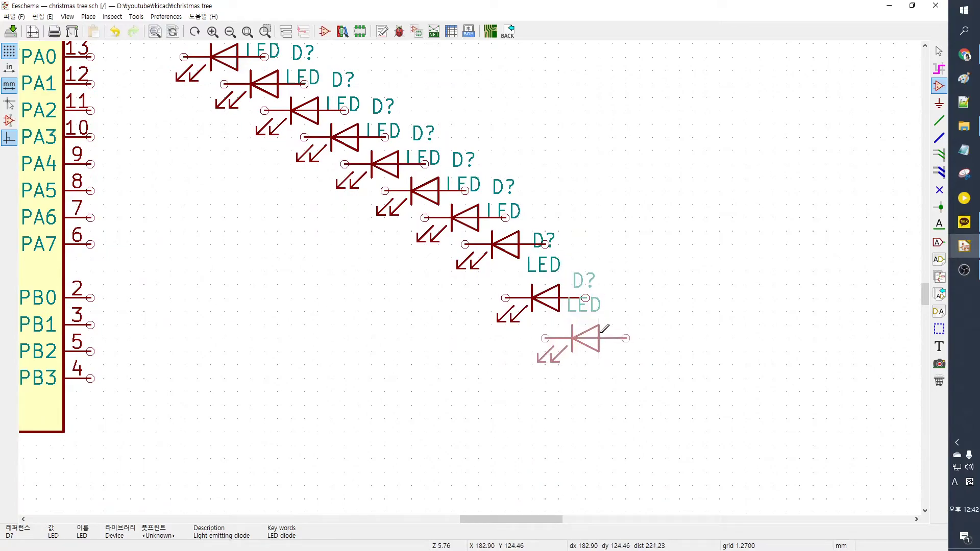
{"action": "left_click", "coordinate": [598, 325]}
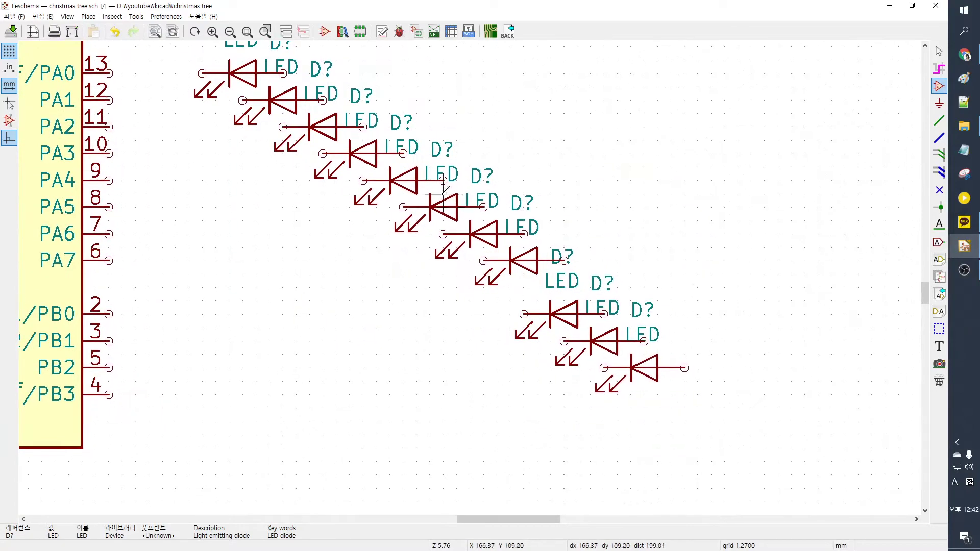
Step: Add the R resistor symbol from the Device library, rotated horizontally, beyond the LEDs and level with the topmost LED
{"action": "middle_click_drag", "start_coordinate": [435, 242], "coordinate": [447, 246]}
{"action": "middle_click_drag", "start_coordinate": [386, 309], "coordinate": [546, 249]}
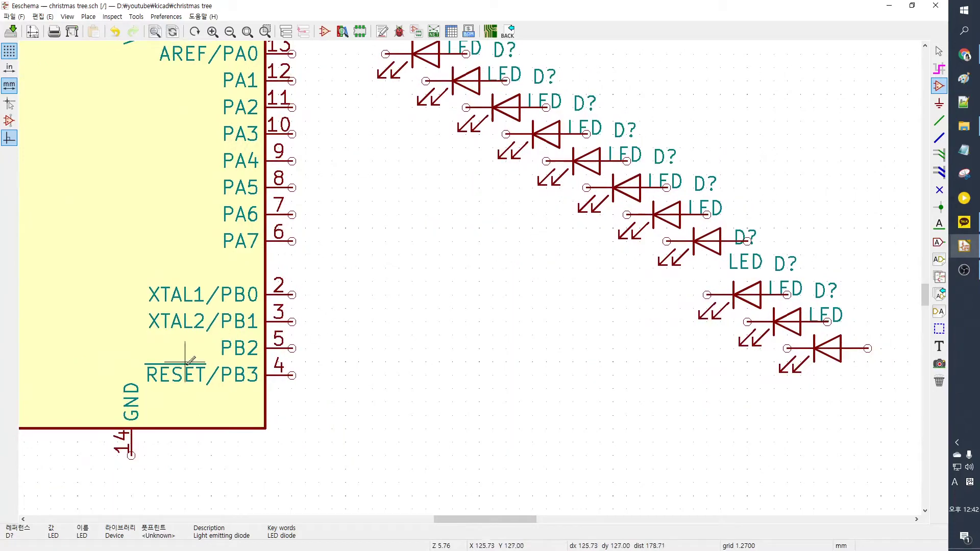
{"action": "scroll", "coordinate": [468, 273], "scroll_direction": "down", "scroll_amount": 1}
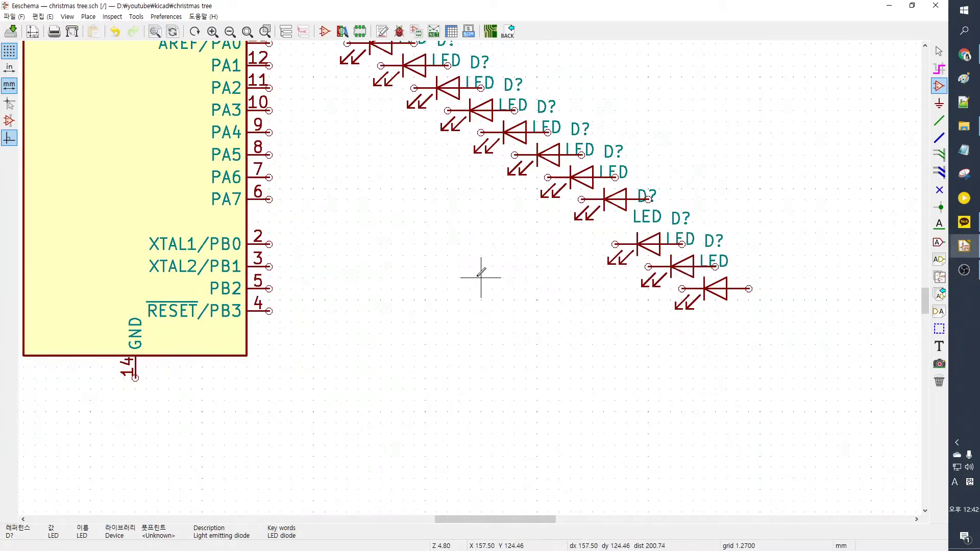
{"action": "scroll", "coordinate": [587, 286], "scroll_direction": "down", "scroll_amount": 3}
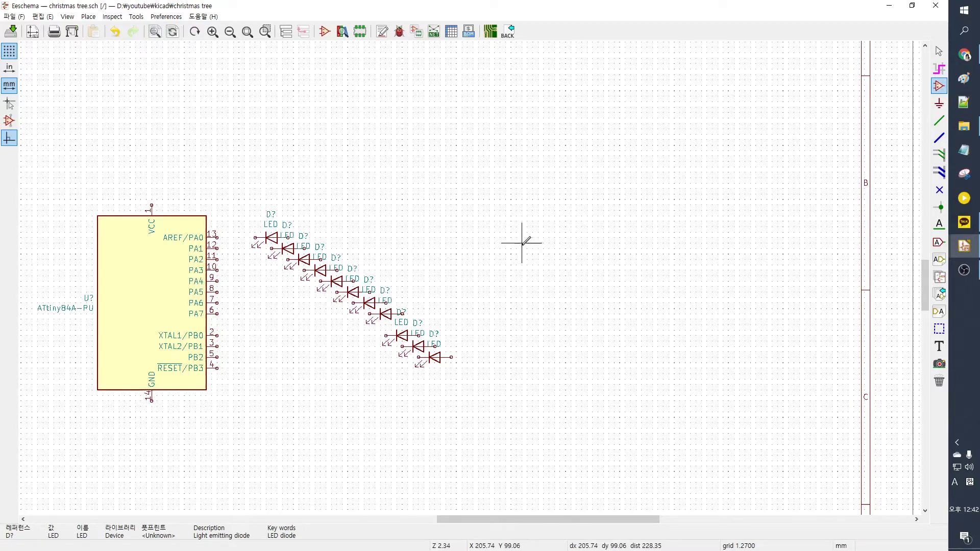
{"action": "left_click", "coordinate": [558, 264]}
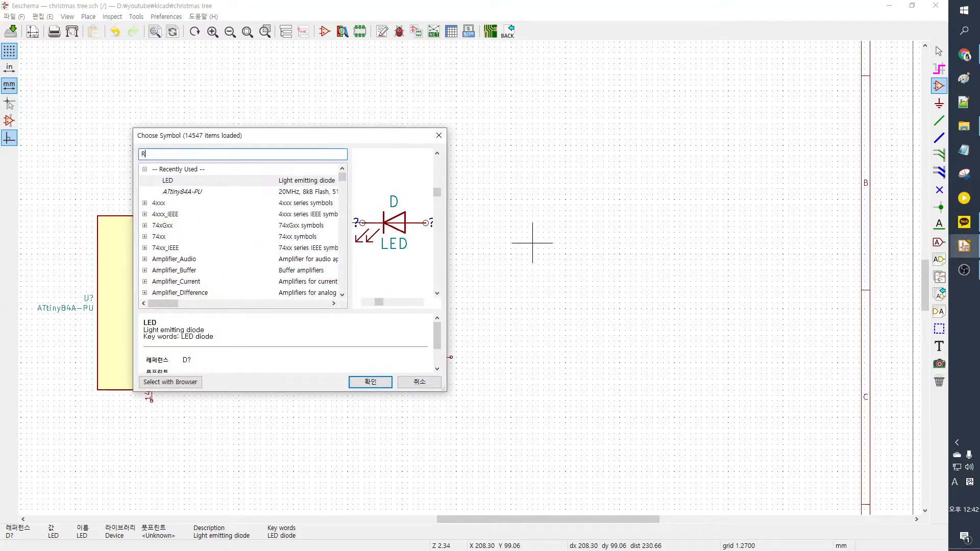
{"action": "left_click", "coordinate": [216, 183]}
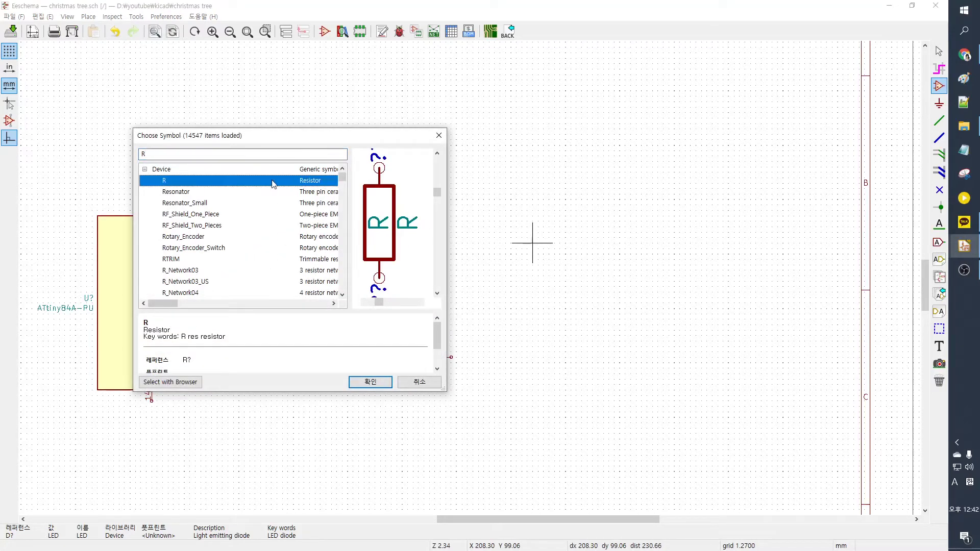
{"action": "double_click", "coordinate": [319, 182]}
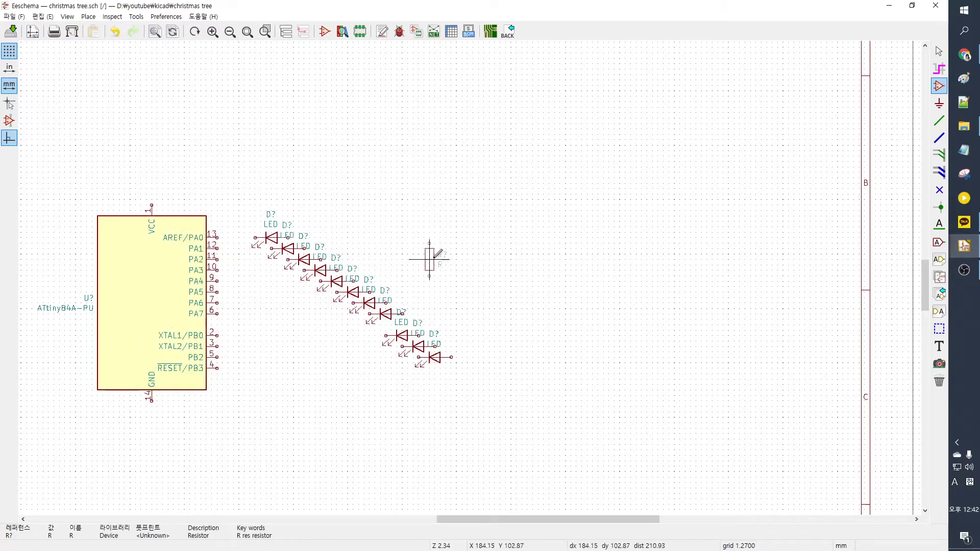
{"action": "key", "text": "r"}
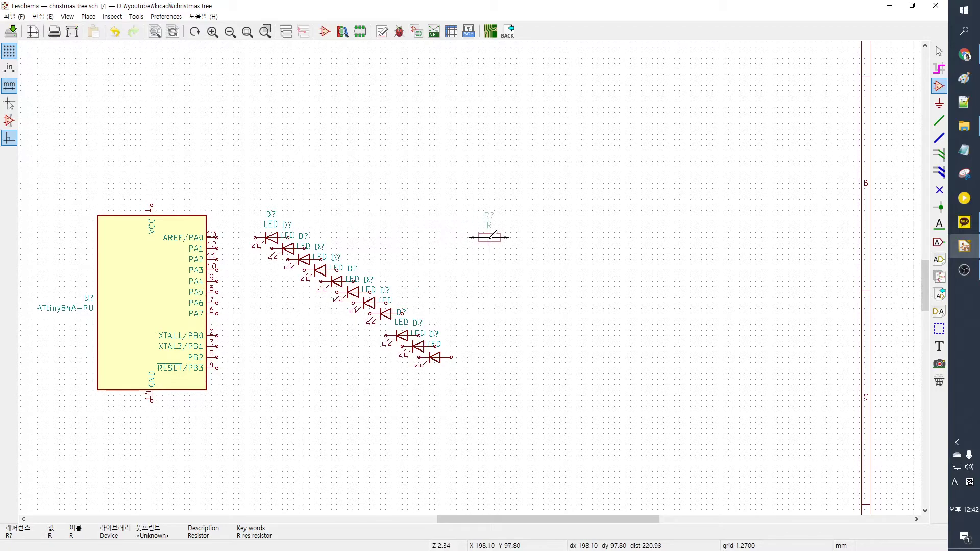
{"action": "left_click", "coordinate": [491, 236]}
Step: Move the resistor's value text inside its body and its reference label to just above its left pin
{"action": "scroll", "coordinate": [491, 236], "scroll_direction": "up", "scroll_amount": 3}
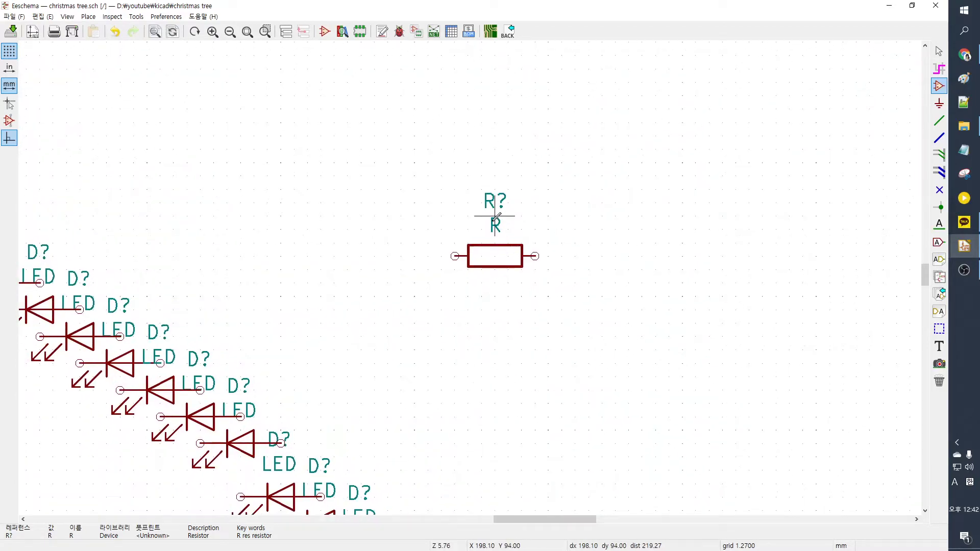
{"action": "left_click", "coordinate": [502, 252]}
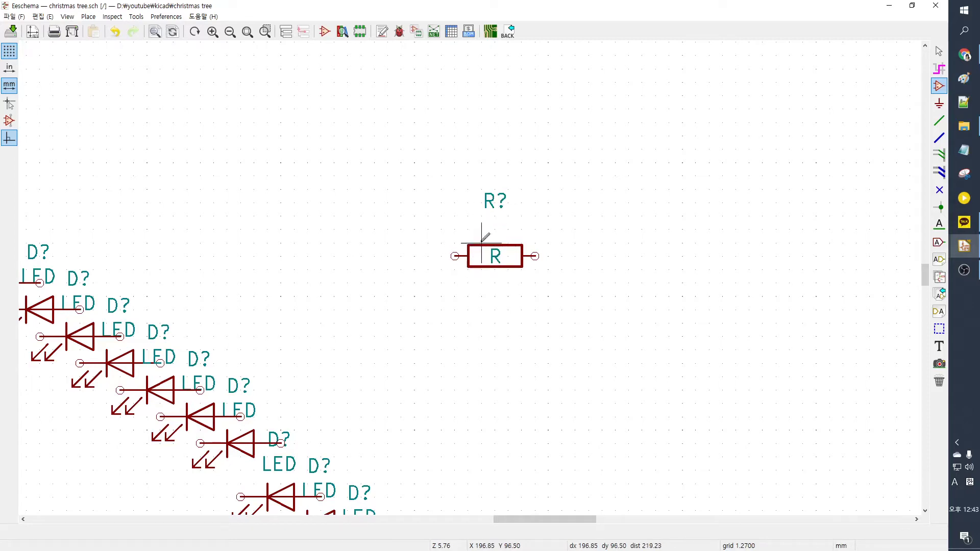
{"action": "key", "text": "m"}
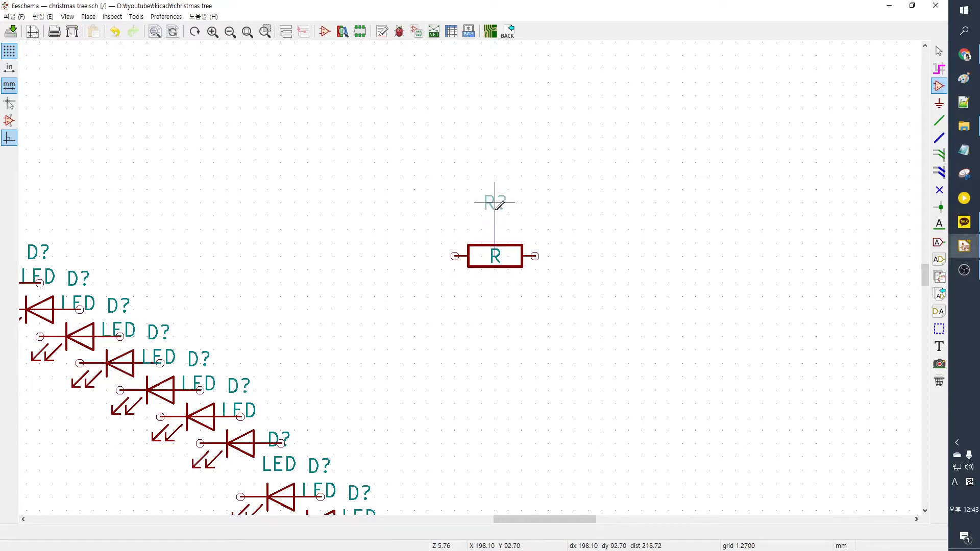
{"action": "key", "text": "Escape"}
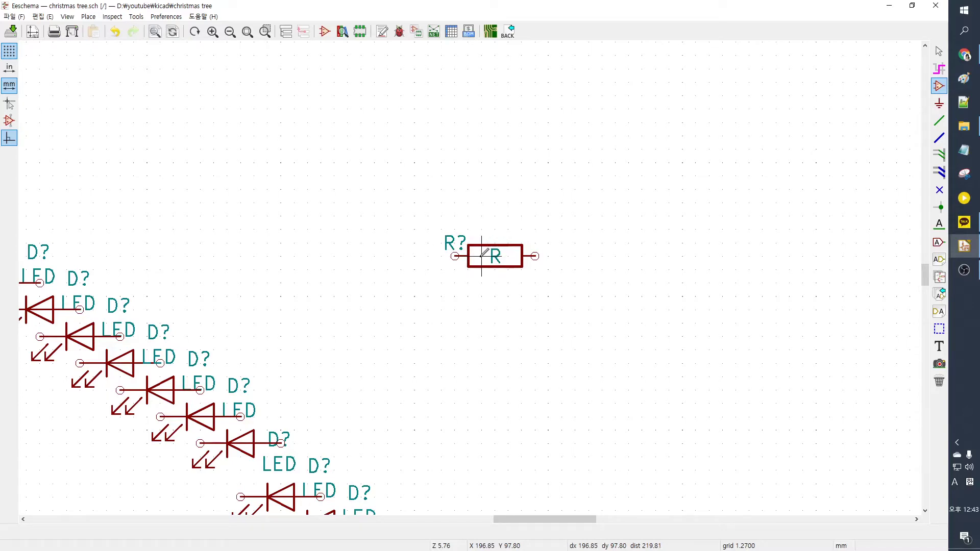
{"action": "double_click", "coordinate": [481, 255]}
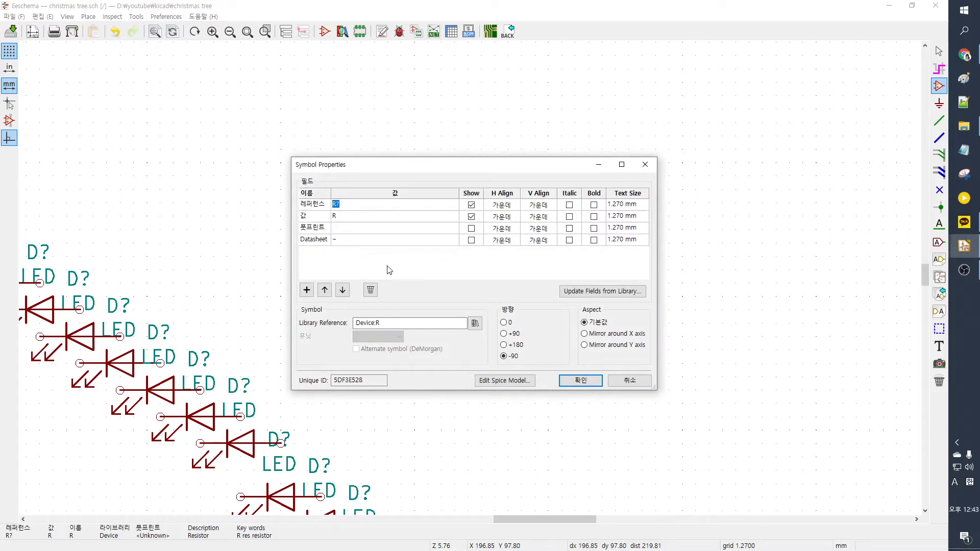
{"action": "left_click_drag", "start_coordinate": [401, 165], "coordinate": [433, 167]}
{"action": "left_click", "coordinate": [677, 166]}
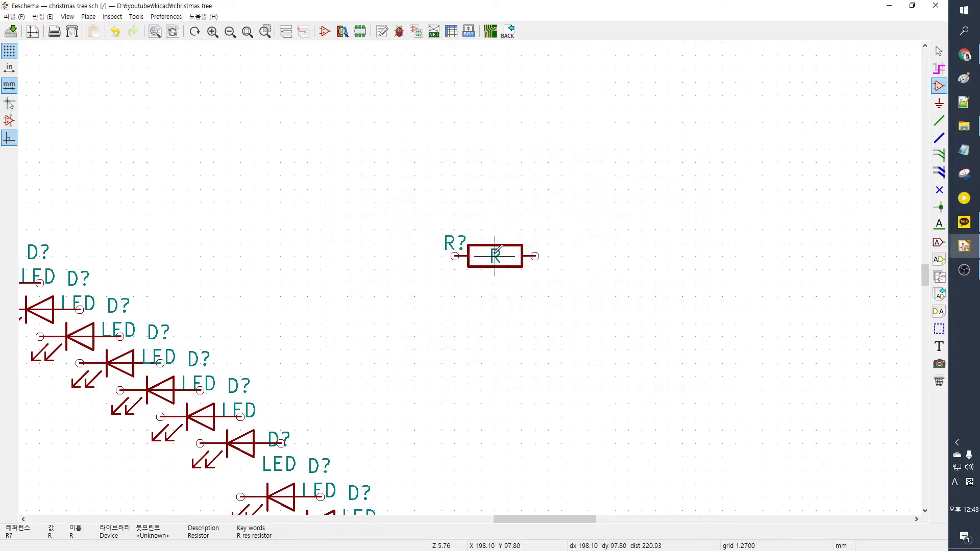
{"action": "double_click", "coordinate": [495, 256]}
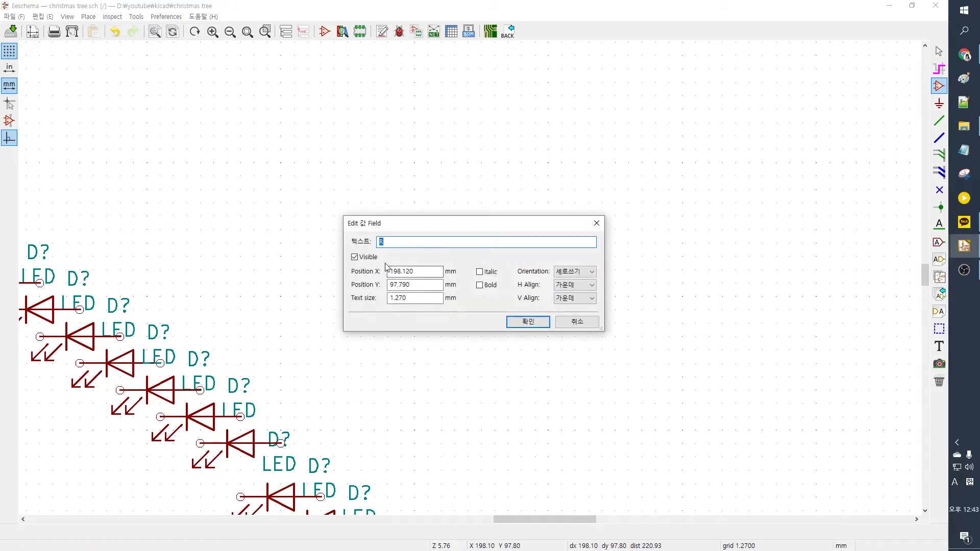
{"action": "left_click", "coordinate": [597, 223]}
Step: Set the resistor's value to 220 in its symbol properties
{"action": "double_click", "coordinate": [493, 256]}
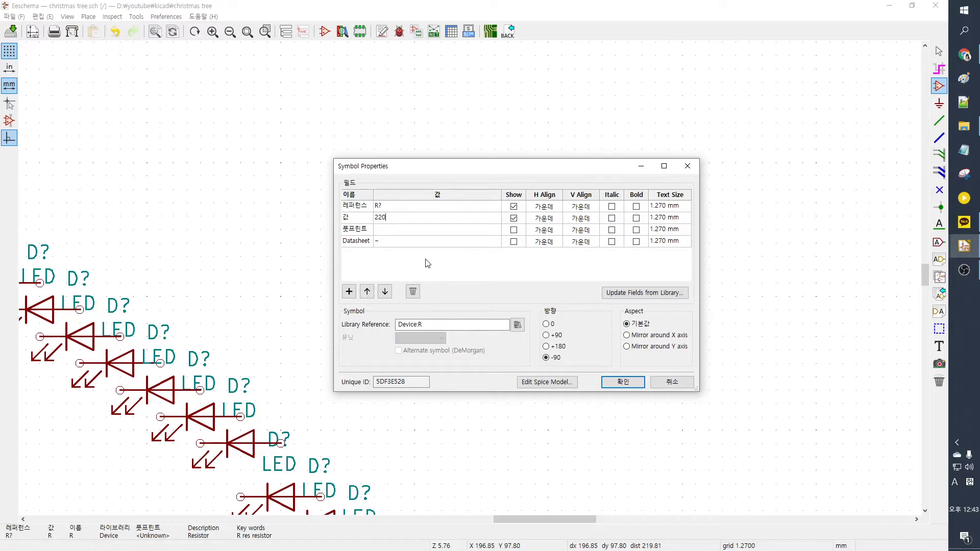
{"action": "key", "text": "Return"}
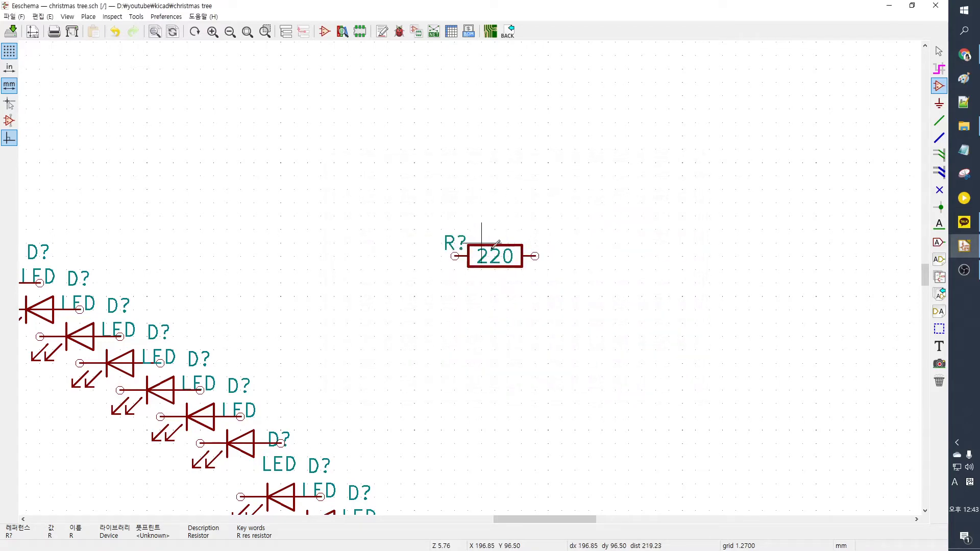
Step: Copy the 220 resistor seven times straight down, one copy level with each LED from PA1 to PA7
{"action": "left_click", "coordinate": [508, 255]}
{"action": "middle_click_drag", "start_coordinate": [494, 304], "coordinate": [525, 212]}
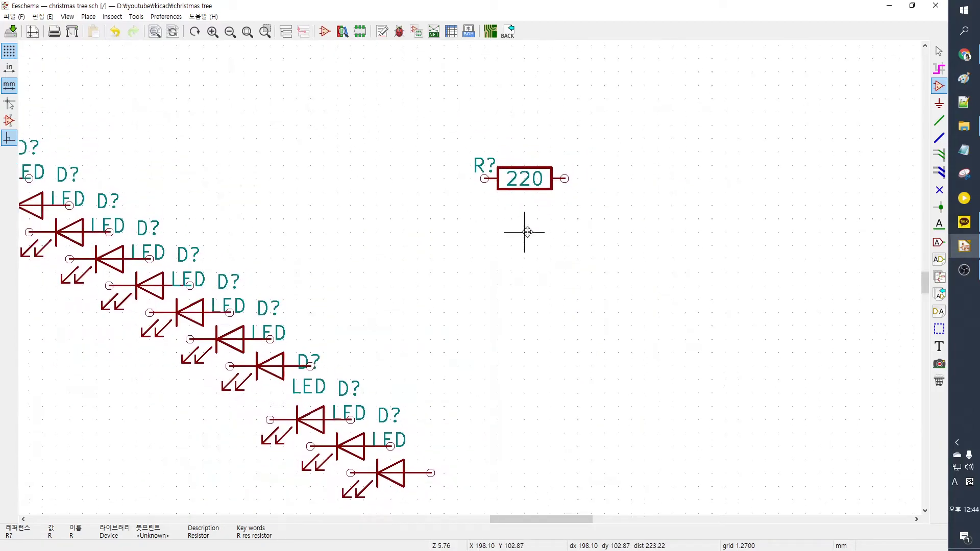
{"action": "key", "text": "c"}
{"action": "left_click", "coordinate": [499, 207]}
{"action": "key", "text": "c"}
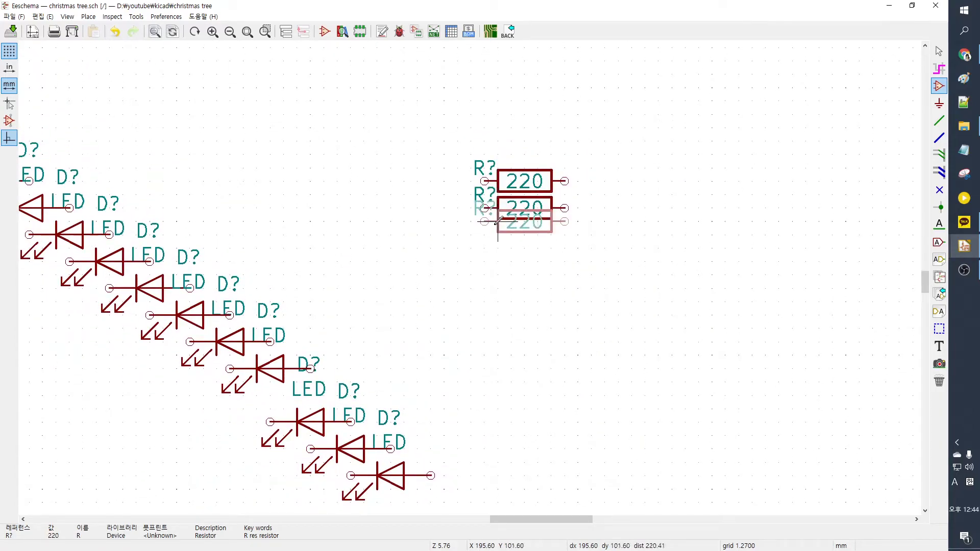
{"action": "left_click", "coordinate": [499, 235]}
{"action": "key", "text": "c"}
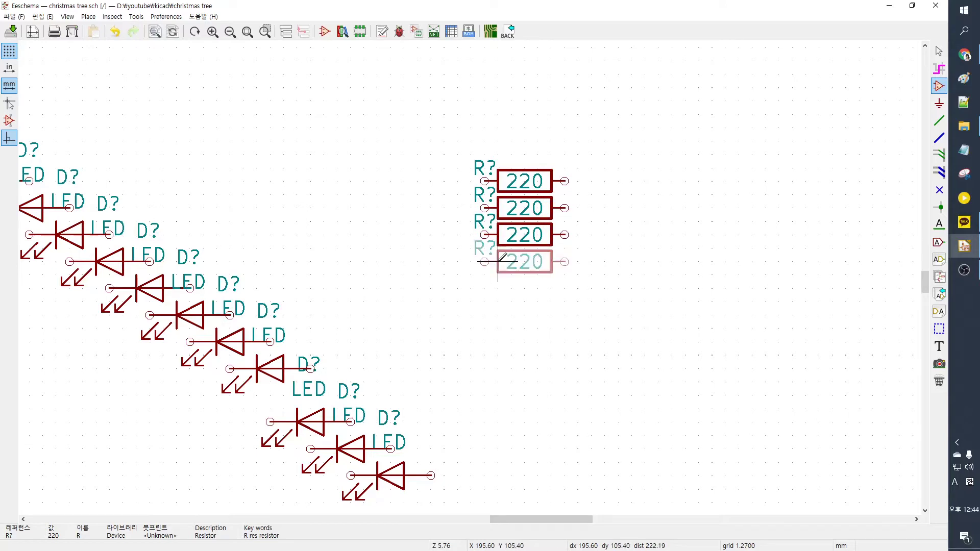
{"action": "left_click", "coordinate": [498, 262]}
{"action": "key", "text": "c"}
{"action": "left_click", "coordinate": [499, 288]}
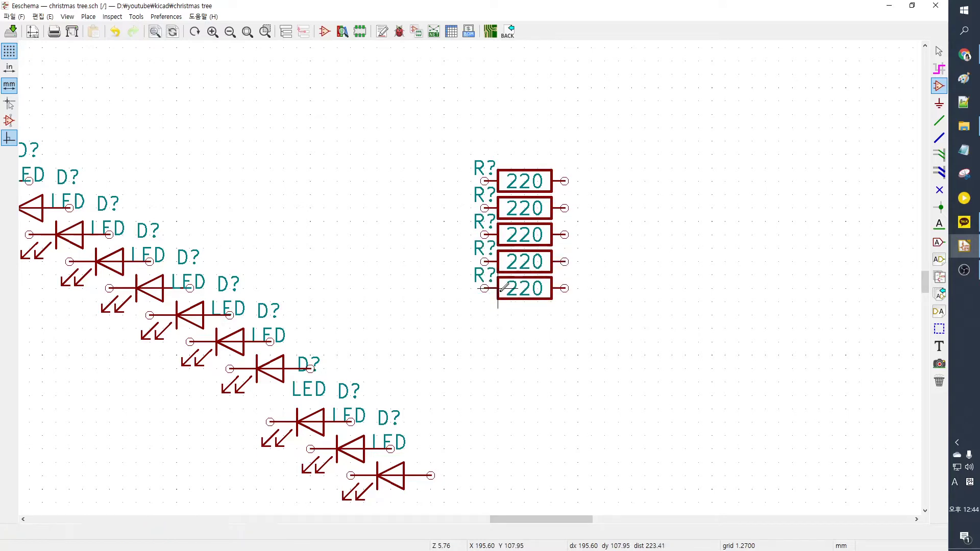
{"action": "key", "text": "c"}
{"action": "left_click", "coordinate": [498, 315]}
{"action": "key", "text": "c"}
{"action": "left_click", "coordinate": [498, 342]}
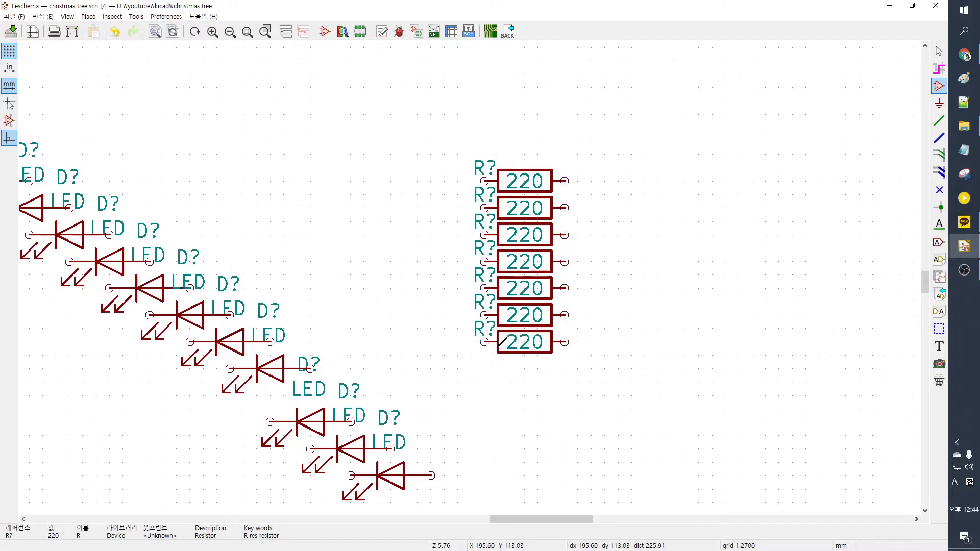
{"action": "key", "text": "c"}
{"action": "left_click", "coordinate": [498, 368]}
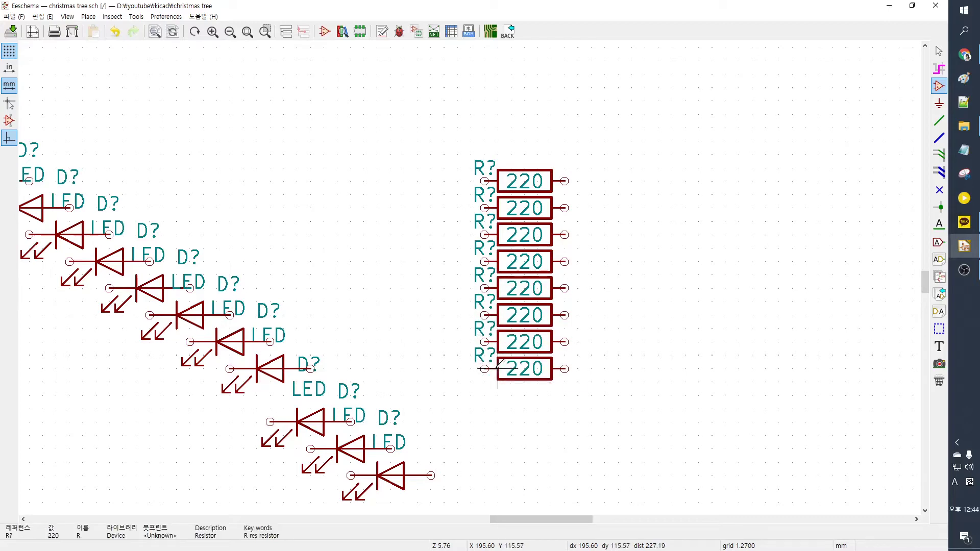
{"action": "key", "text": "m"}
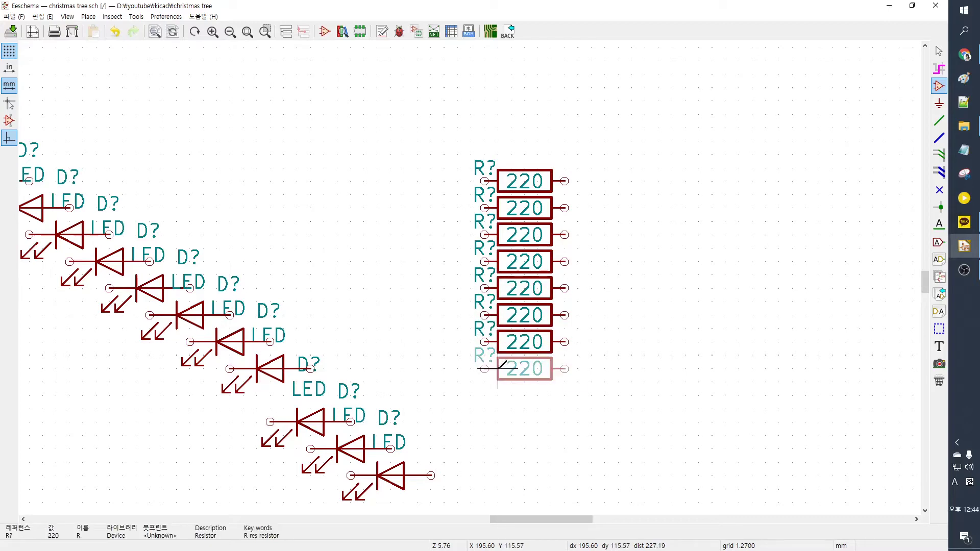
{"action": "left_click", "coordinate": [497, 369]}
Step: Copy the 220 resistor three more times below the column, level with the PB0, PB1 and PB2 LEDs
{"action": "key", "text": "c"}
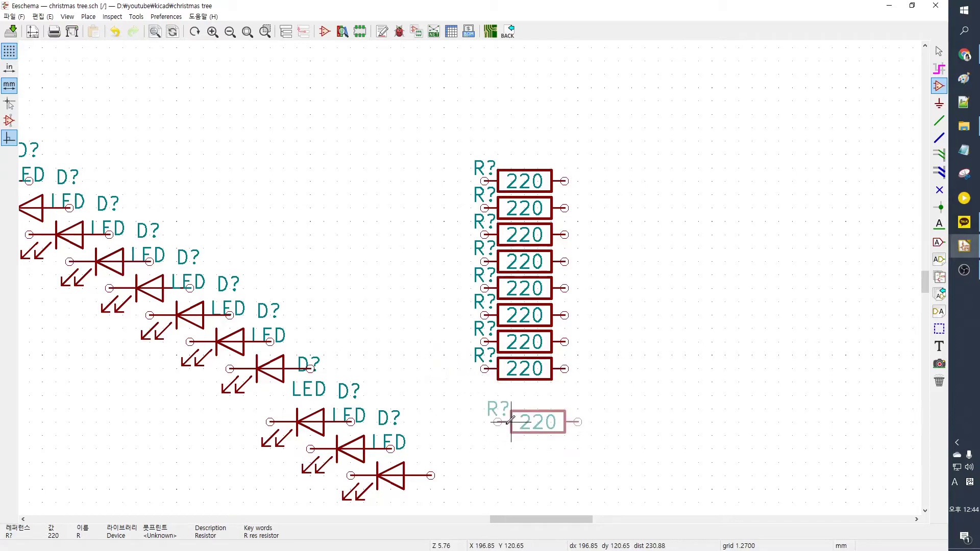
{"action": "left_click", "coordinate": [498, 422]}
{"action": "key", "text": "c"}
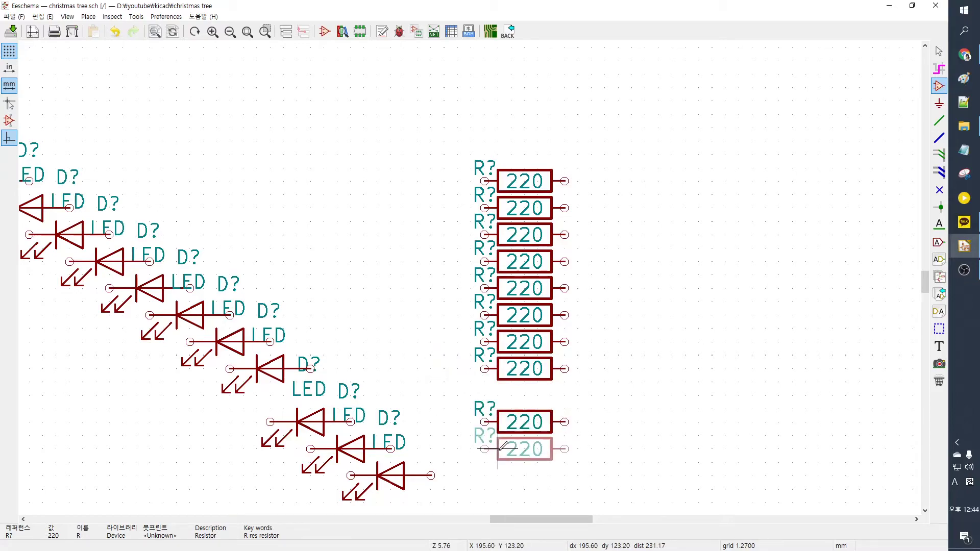
{"action": "left_click", "coordinate": [498, 448]}
{"action": "key", "text": "c"}
{"action": "left_click", "coordinate": [497, 475]}
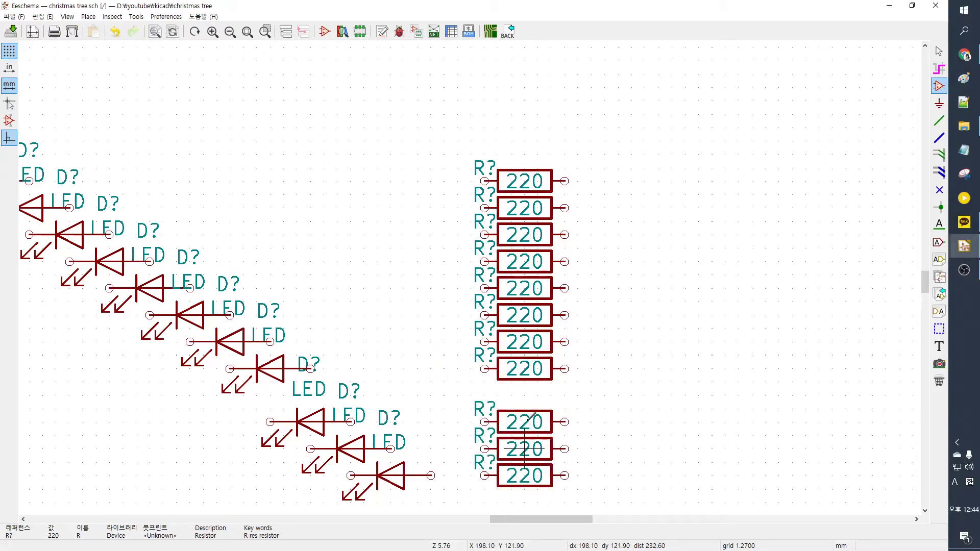
Step: Place a +5V power symbol directly above the ATtiny84A's VCC pin
{"action": "scroll", "coordinate": [529, 418], "scroll_direction": "down", "scroll_amount": 2}
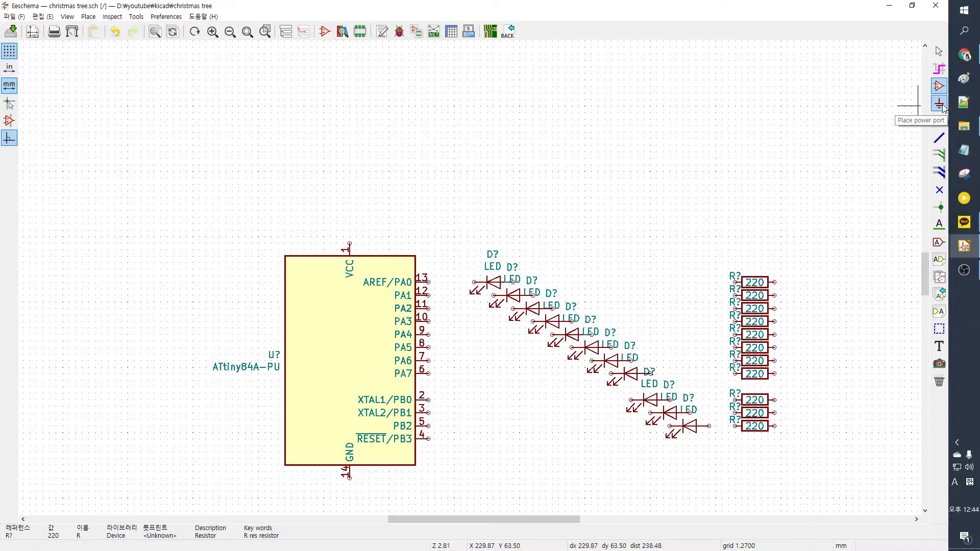
{"action": "left_click", "coordinate": [943, 106]}
{"action": "left_click", "coordinate": [473, 125]}
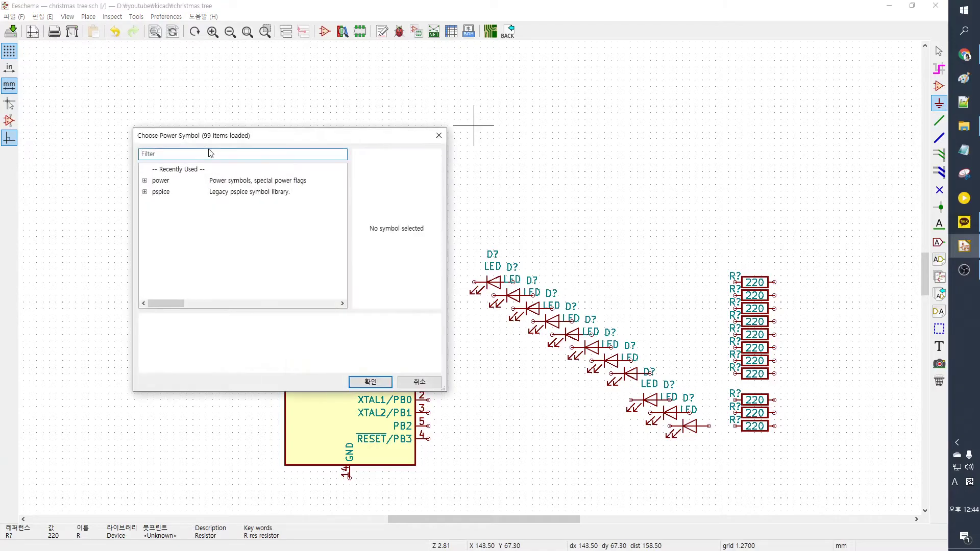
{"action": "type", "text": "5V"}
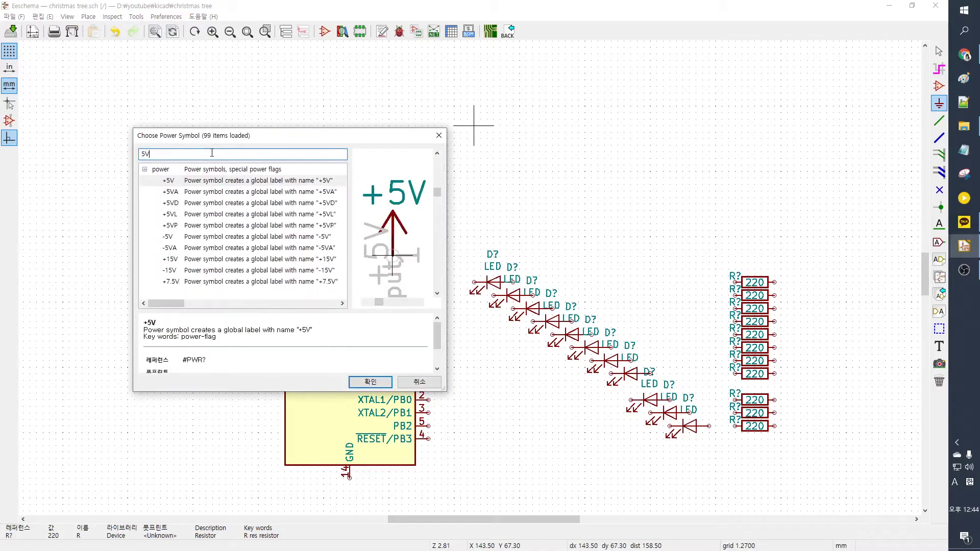
{"action": "left_click", "coordinate": [181, 180]}
{"action": "left_click", "coordinate": [370, 382]}
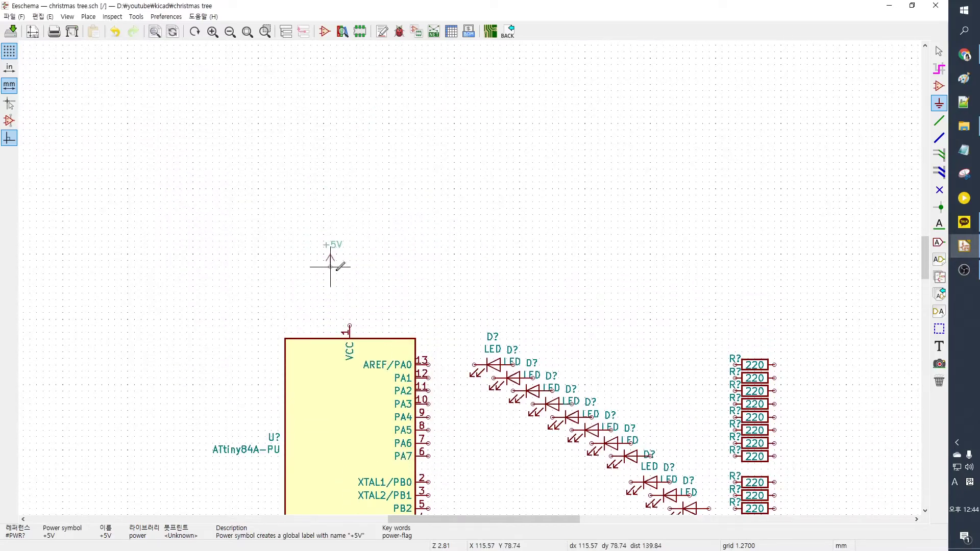
{"action": "left_click", "coordinate": [350, 292]}
Step: Place a GND power symbol directly below the ATtiny84A's GND pin
{"action": "left_click", "coordinate": [500, 398]}
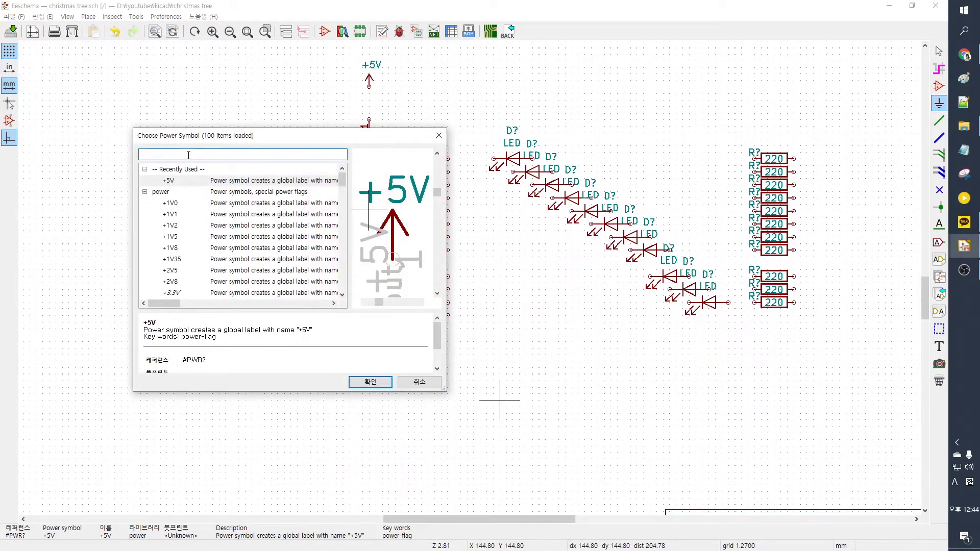
{"action": "type", "text": "GND"}
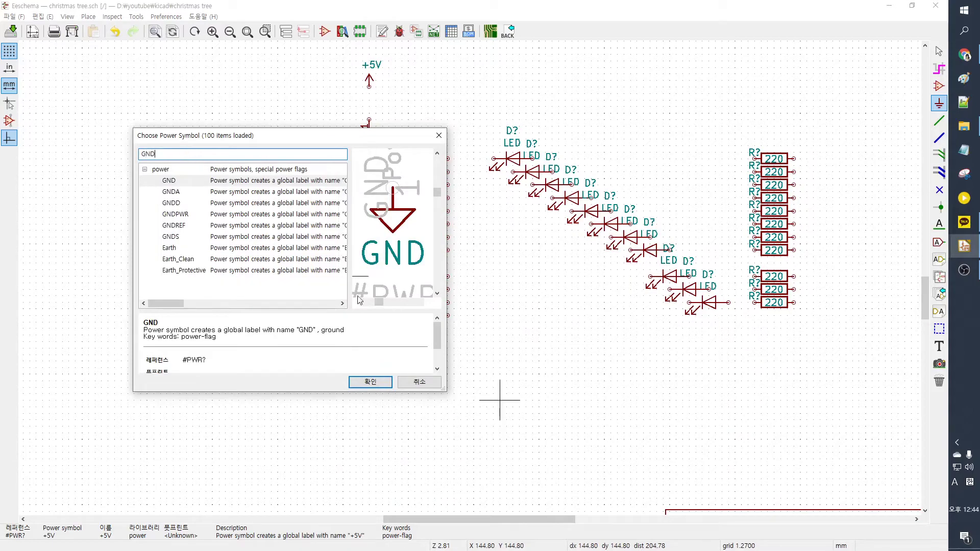
{"action": "left_click", "coordinate": [370, 381]}
{"action": "left_click", "coordinate": [369, 380]}
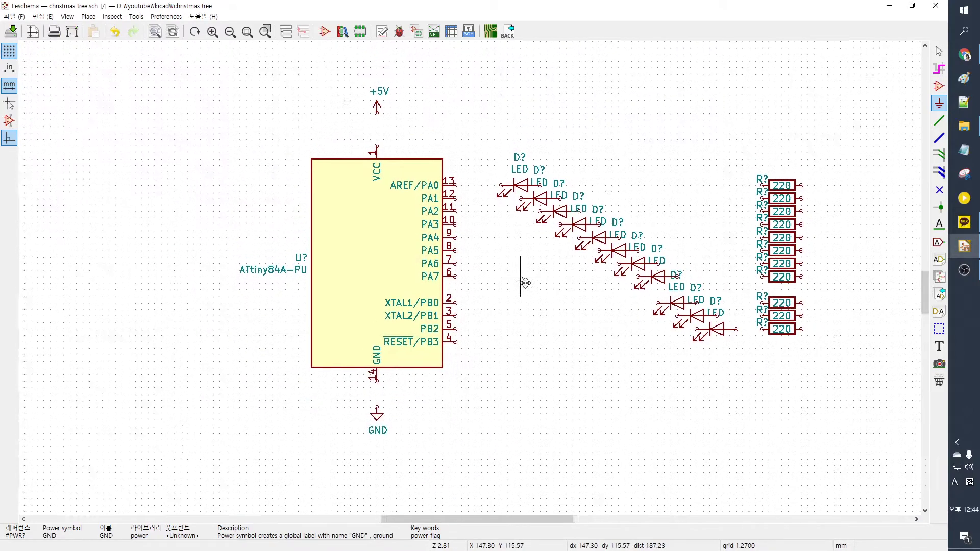
Step: Wire the +5V symbol to the VCC pin and the GND symbol to the GND pin
{"action": "left_click", "coordinate": [939, 120]}
{"action": "left_click", "coordinate": [379, 118]}
{"action": "left_click", "coordinate": [379, 151]}
{"action": "left_click", "coordinate": [379, 387]}
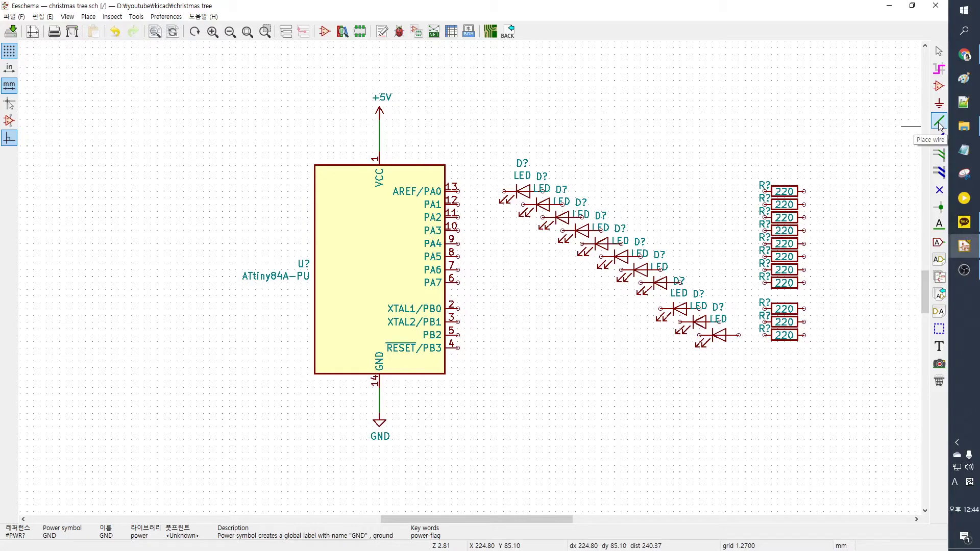
{"action": "left_click", "coordinate": [379, 132]}
Step: Wire pins PA0, PA1 and PA2 straight across to the cathodes of their LEDs
{"action": "left_click", "coordinate": [471, 192]}
{"action": "left_click", "coordinate": [504, 192]}
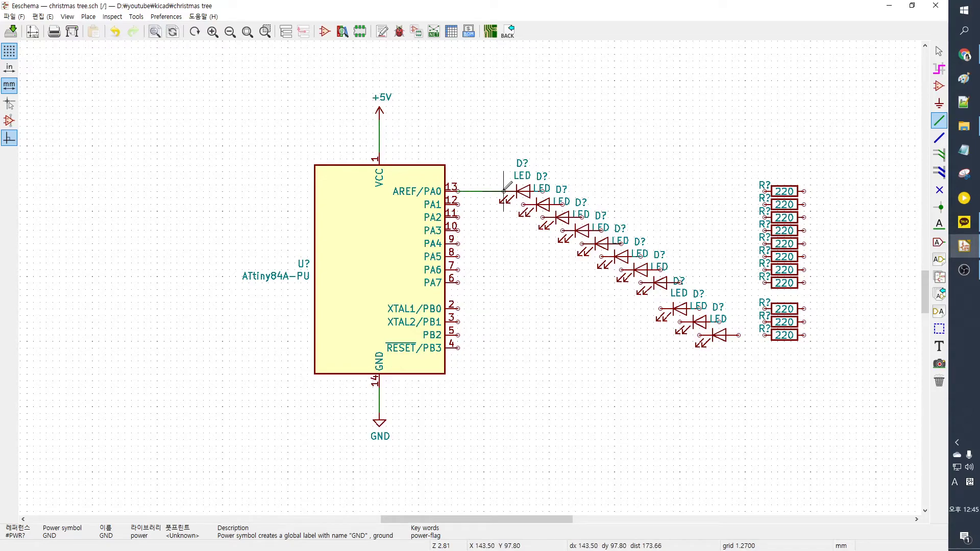
{"action": "left_click", "coordinate": [459, 205]}
{"action": "left_click", "coordinate": [523, 205]}
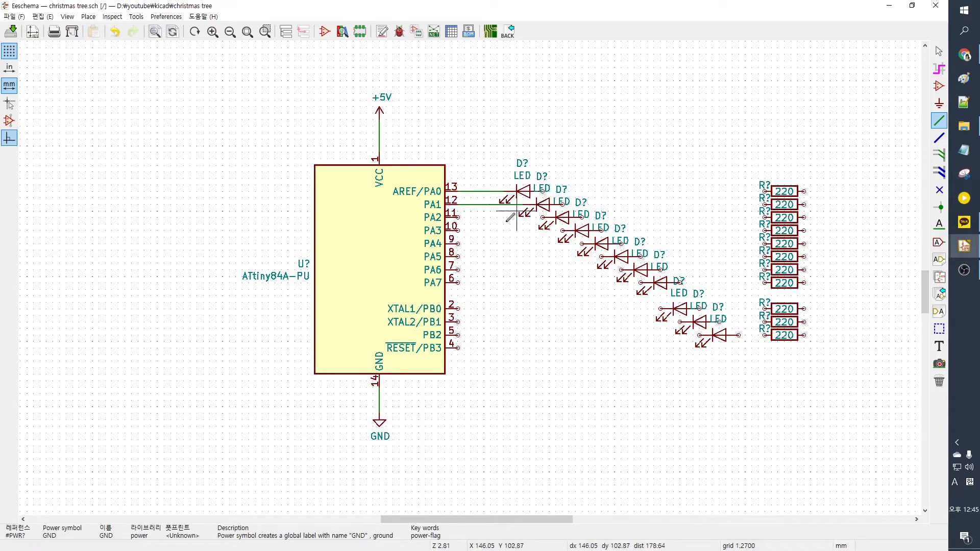
{"action": "left_click", "coordinate": [459, 217]}
{"action": "left_click", "coordinate": [543, 217]}
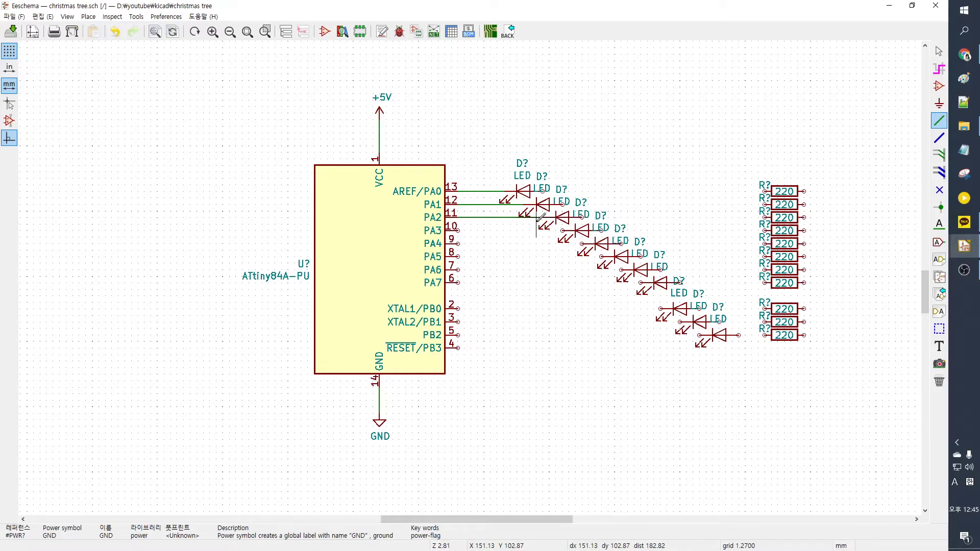
Step: Wire pins PA3 and PA4 straight across to the cathodes of their LEDs
{"action": "left_click", "coordinate": [459, 230]}
{"action": "left_click", "coordinate": [562, 230]}
{"action": "left_click_drag", "start_coordinate": [459, 243], "coordinate": [581, 243]}
{"action": "left_click_drag", "start_coordinate": [511, 252], "coordinate": [490, 255]}
{"action": "key", "text": "Escape"}
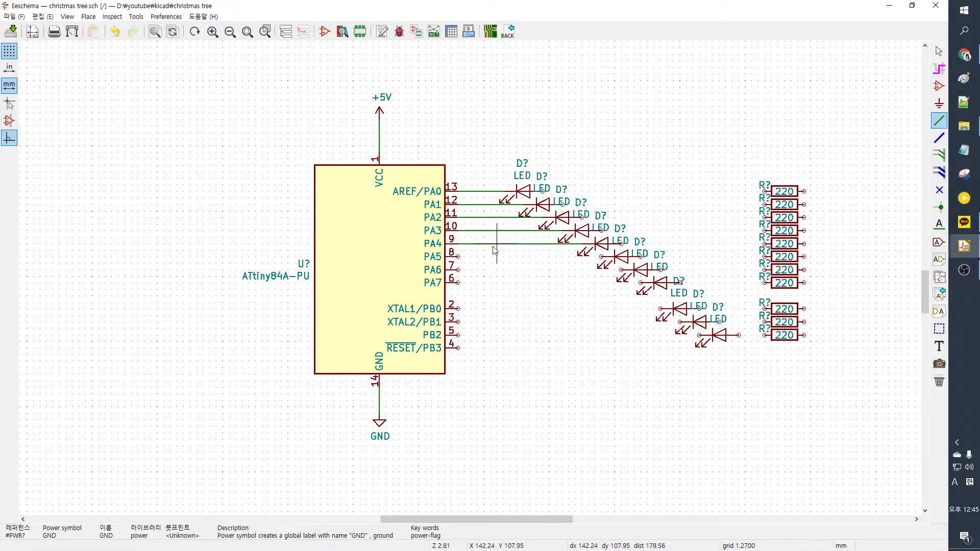
Step: Wire pins PA5 to PA7 and PB0 to PB2 to their LEDs, and the PA0 to PA4 LEDs to their resistors
{"action": "key", "text": "ctrl+z"}
{"action": "key", "text": "ctrl+y"}
{"action": "left_click", "coordinate": [458, 256]}
{"action": "left_click", "coordinate": [609, 257]}
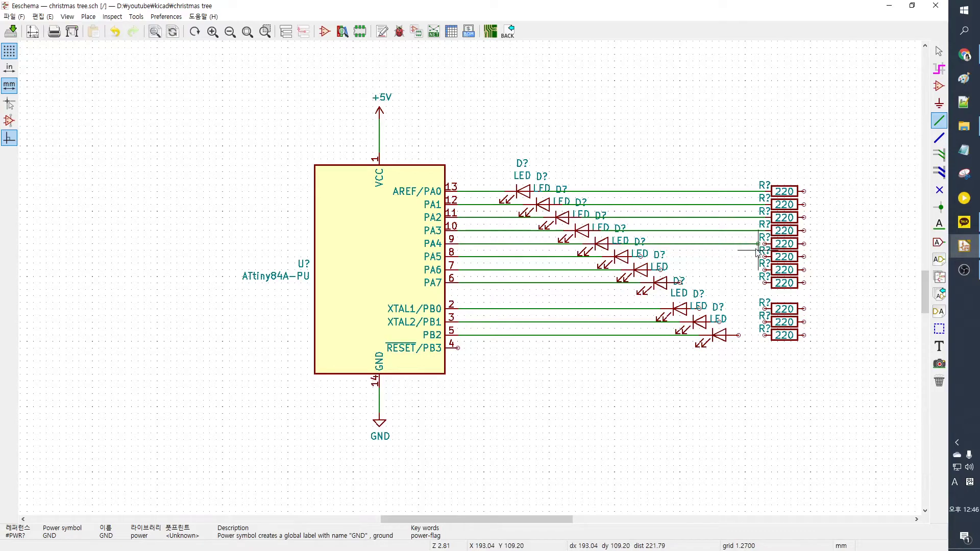
Step: Wire the anodes of the PA5, PA6 and PA7 LEDs to the 220 resistors on the same level
{"action": "scroll", "coordinate": [757, 251], "scroll_direction": "up", "scroll_amount": 5}
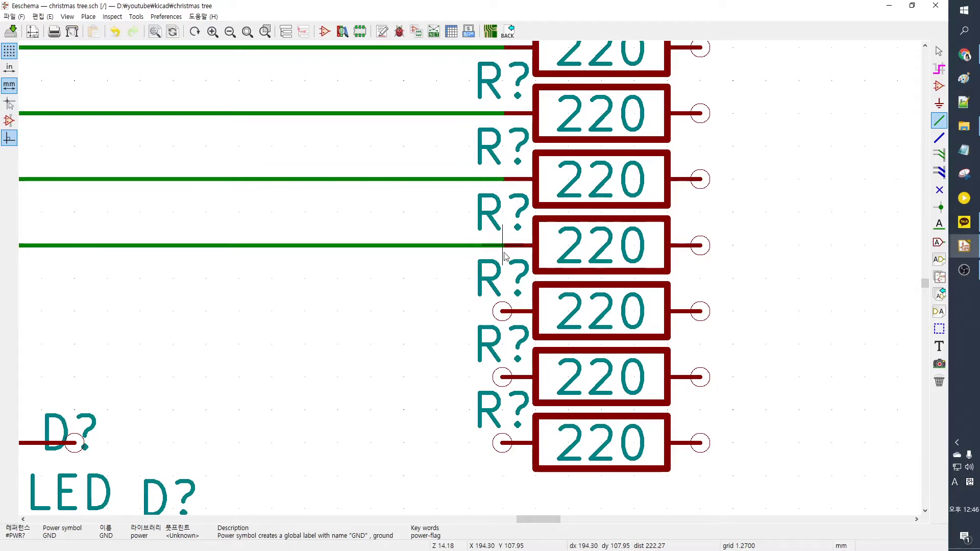
{"action": "scroll", "coordinate": [464, 278], "scroll_direction": "down", "scroll_amount": 3}
{"action": "middle_click_drag", "start_coordinate": [464, 287], "coordinate": [490, 273]}
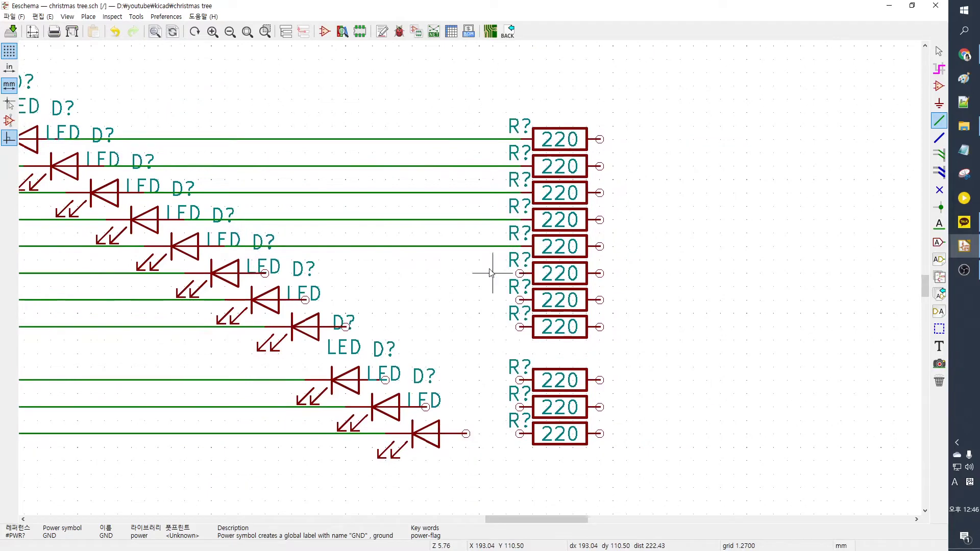
{"action": "left_click", "coordinate": [264, 273]}
{"action": "left_click", "coordinate": [519, 273]}
{"action": "left_click", "coordinate": [520, 300]}
{"action": "left_click", "coordinate": [305, 299]}
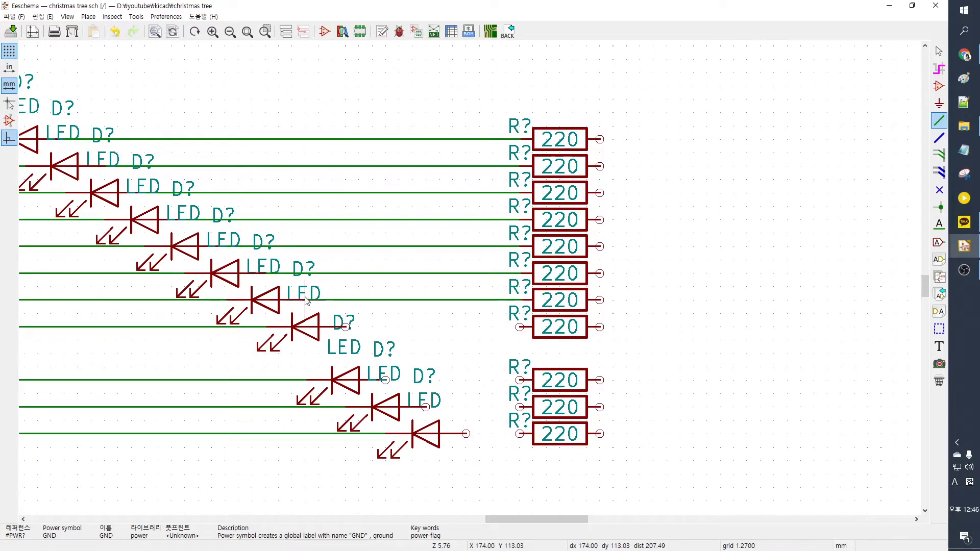
{"action": "left_click", "coordinate": [346, 327]}
{"action": "left_click", "coordinate": [520, 327]}
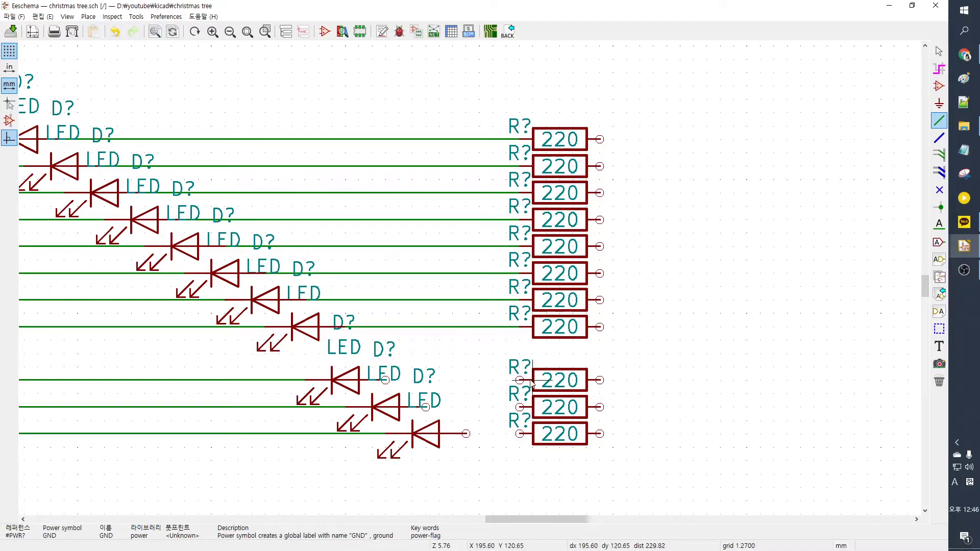
Step: Wire the anodes of the PB0, PB1 and PB2 LEDs to the 220 resistors on the same level
{"action": "left_click", "coordinate": [519, 380]}
{"action": "left_click", "coordinate": [385, 380]}
{"action": "left_click", "coordinate": [426, 407]}
{"action": "left_click", "coordinate": [520, 407]}
{"action": "left_click", "coordinate": [466, 434]}
{"action": "left_click", "coordinate": [519, 433]}
Step: Draw a vertical common wire joining the free ends of the uppermost and lowest 220 resistors, offset from the resistor column
{"action": "scroll", "coordinate": [477, 278], "scroll_direction": "down", "scroll_amount": 1}
{"action": "scroll", "coordinate": [561, 230], "scroll_direction": "up", "scroll_amount": 1, "text": "shift"}
{"action": "scroll", "coordinate": [658, 153], "scroll_direction": "up", "scroll_amount": 1, "text": "shift"}
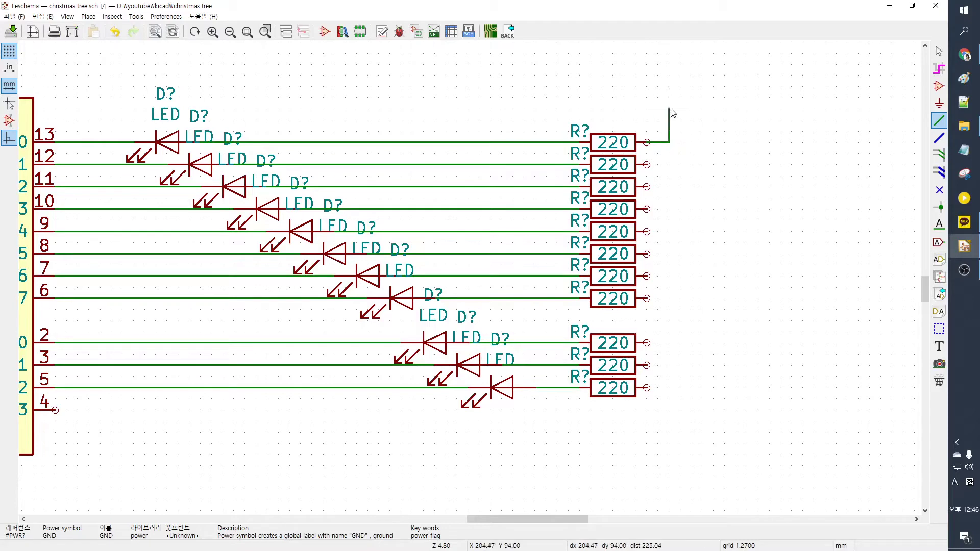
{"action": "left_click", "coordinate": [646, 388]}
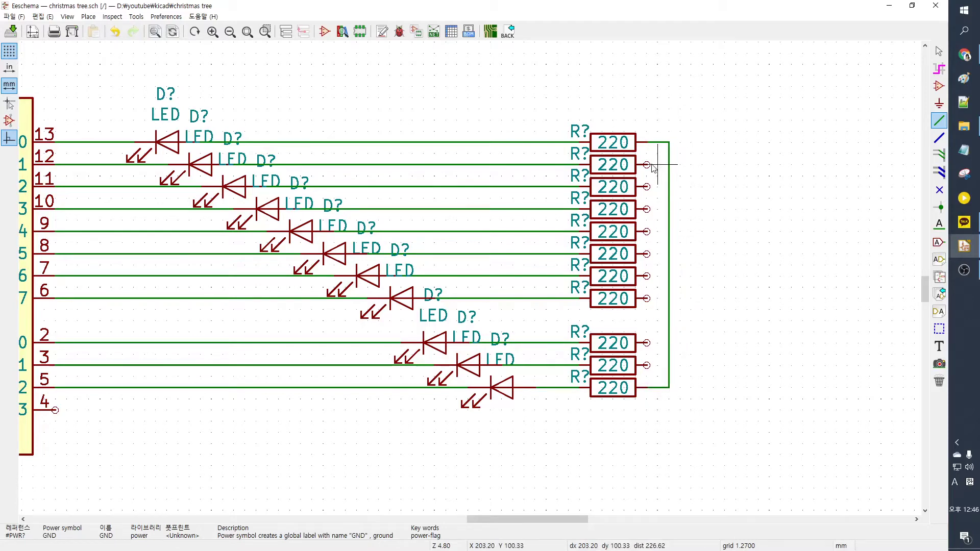
Step: Connect the free ends of the nine resistors in between to the vertical common wire
{"action": "left_click", "coordinate": [669, 187]}
{"action": "left_click", "coordinate": [646, 231]}
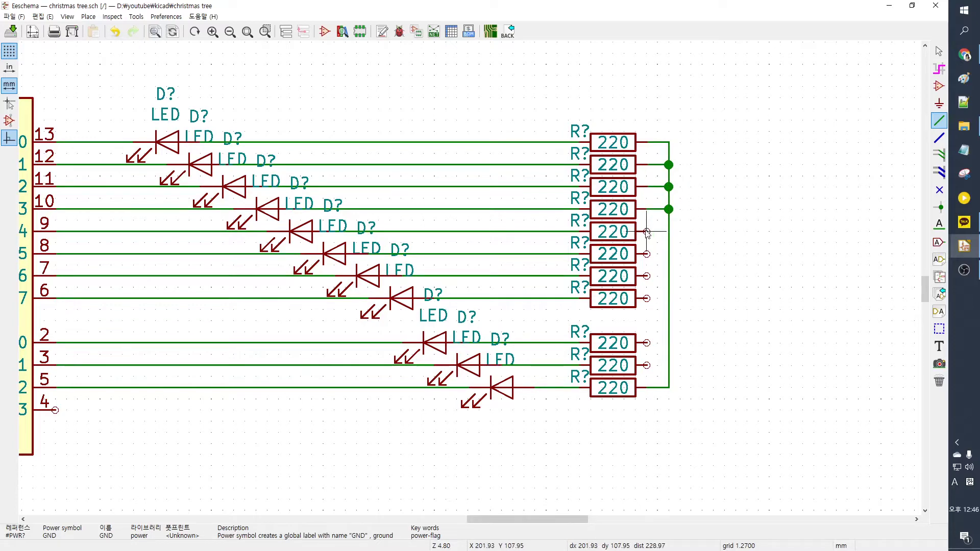
{"action": "left_click", "coordinate": [669, 232]}
{"action": "left_click", "coordinate": [668, 254]}
{"action": "left_click", "coordinate": [646, 254]}
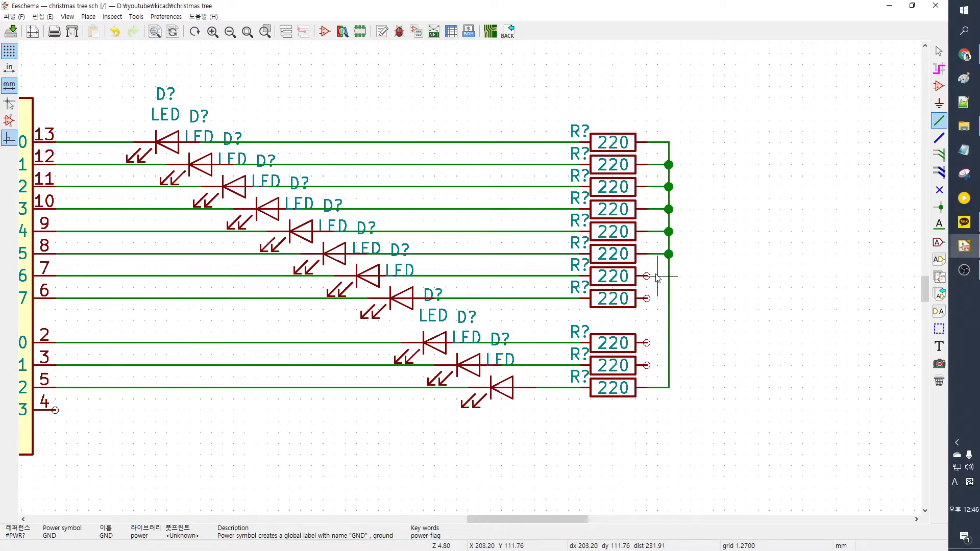
{"action": "left_click", "coordinate": [668, 276]}
{"action": "left_click", "coordinate": [668, 298]}
{"action": "left_click", "coordinate": [663, 344]}
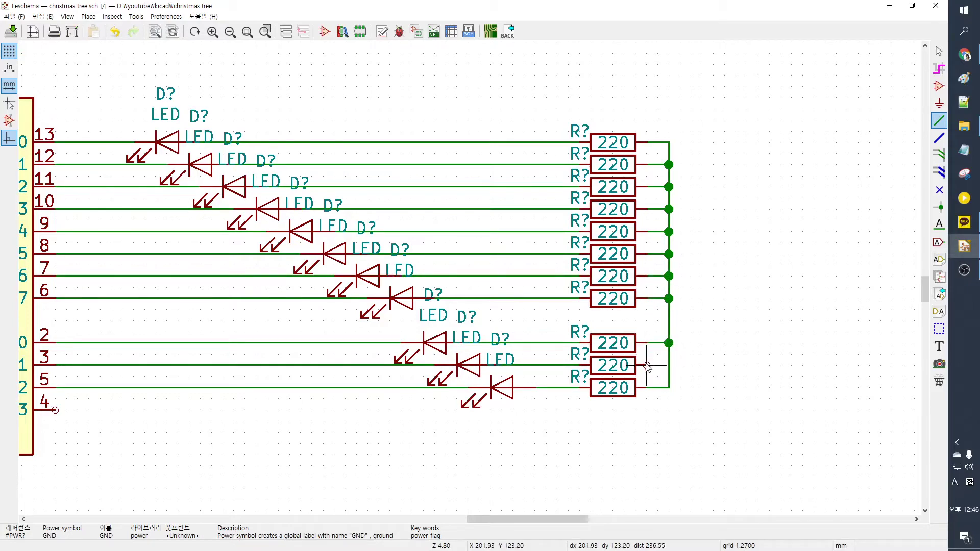
{"action": "left_click", "coordinate": [669, 366]}
Step: Wire the +5V line above VCC over the LEDs to the upper end of the resistors' common wire
{"action": "scroll", "coordinate": [439, 278], "scroll_direction": "down", "scroll_amount": 2}
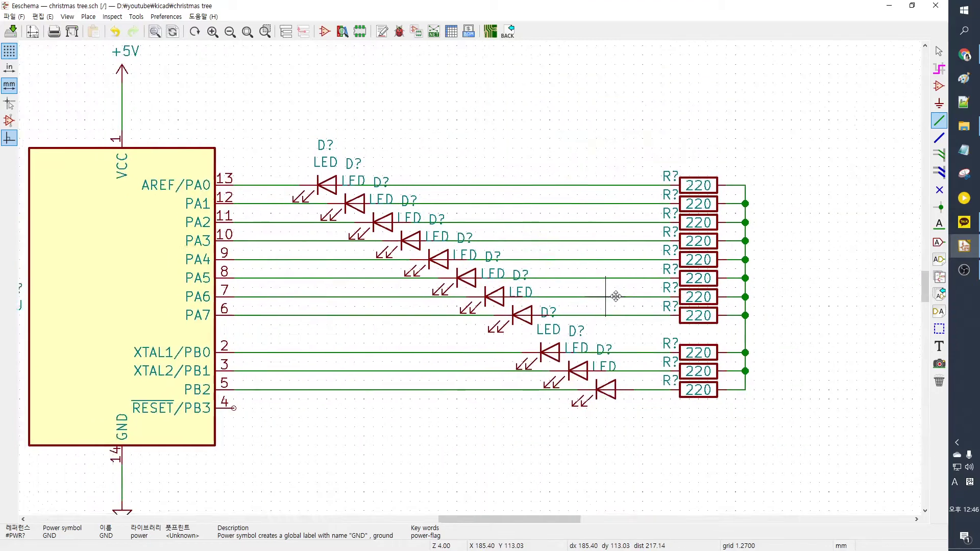
{"action": "middle_click_drag", "start_coordinate": [225, 88], "coordinate": [202, 113]}
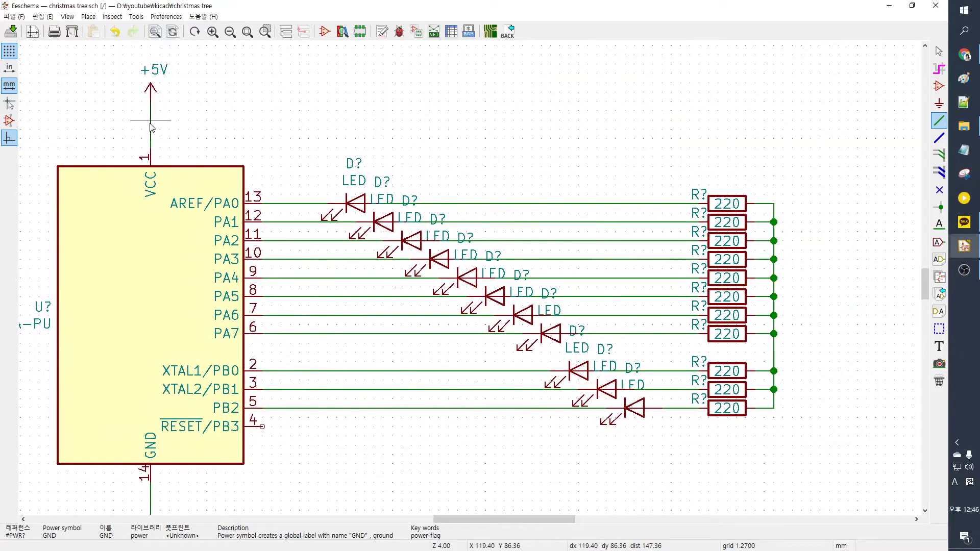
{"action": "left_click", "coordinate": [774, 204]}
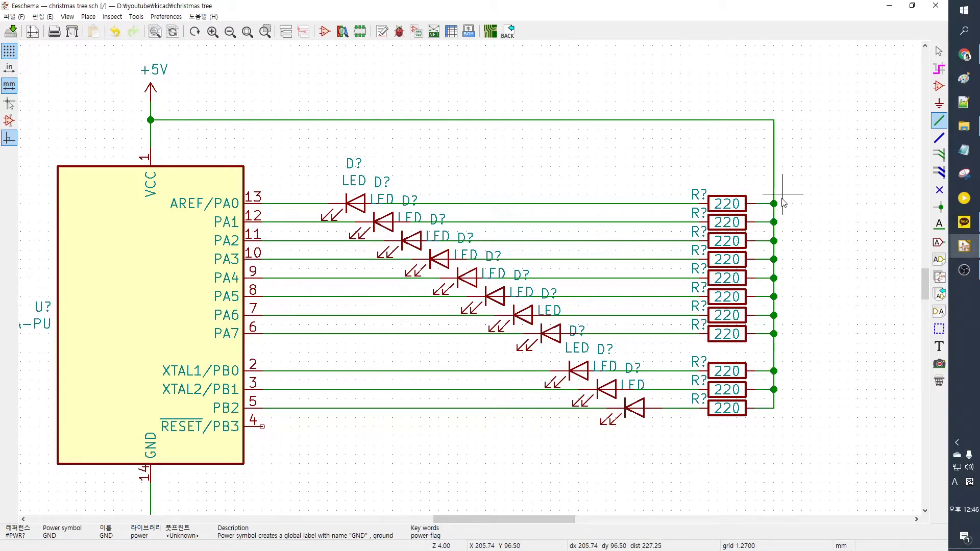
Step: Try a branch wire from the +5V line down across the LED wires, and undo it
{"action": "left_click", "coordinate": [625, 120]}
{"action": "double_click", "coordinate": [689, 445]}
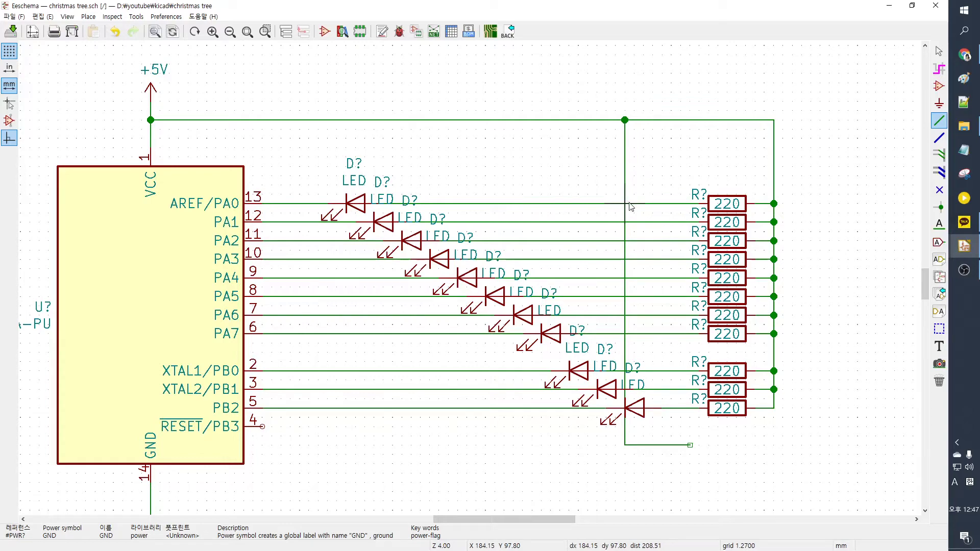
{"action": "key", "text": "ctrl+z"}
Step: Search the symbol library for conn, compare the two-pin female and male connectors, and choose Conn_01x02_Male
{"action": "scroll", "coordinate": [569, 186], "scroll_direction": "down", "scroll_amount": 1}
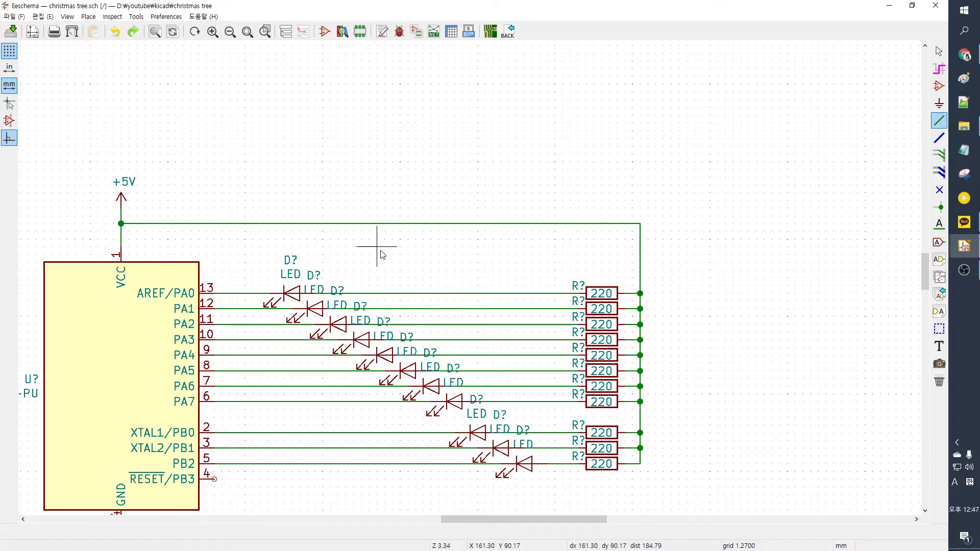
{"action": "scroll", "coordinate": [384, 249], "scroll_direction": "down", "scroll_amount": 3}
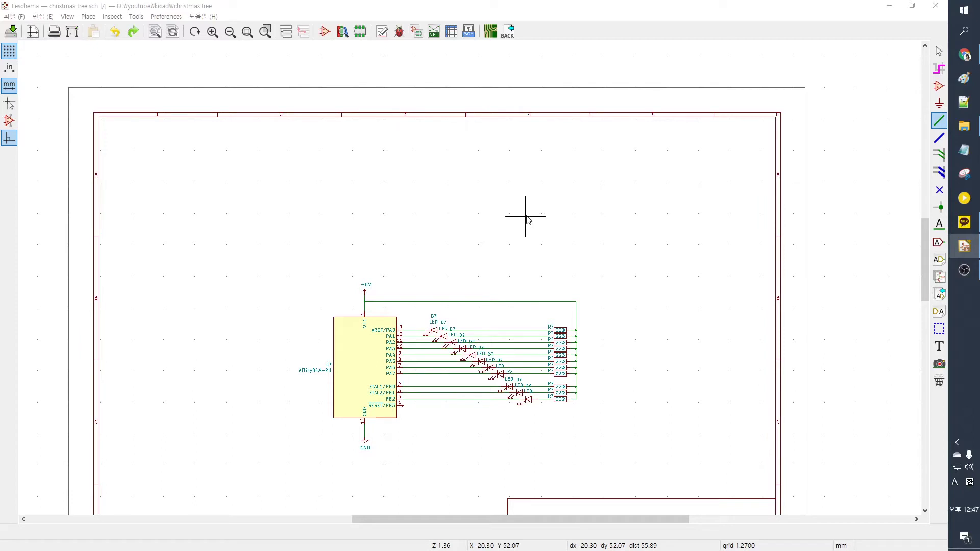
{"action": "left_click", "coordinate": [941, 87]}
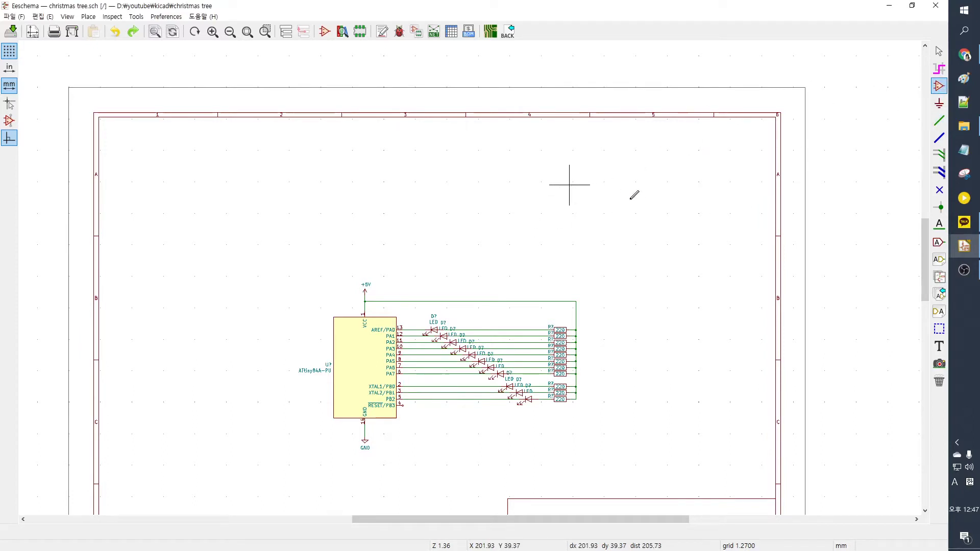
{"action": "left_click", "coordinate": [553, 213]}
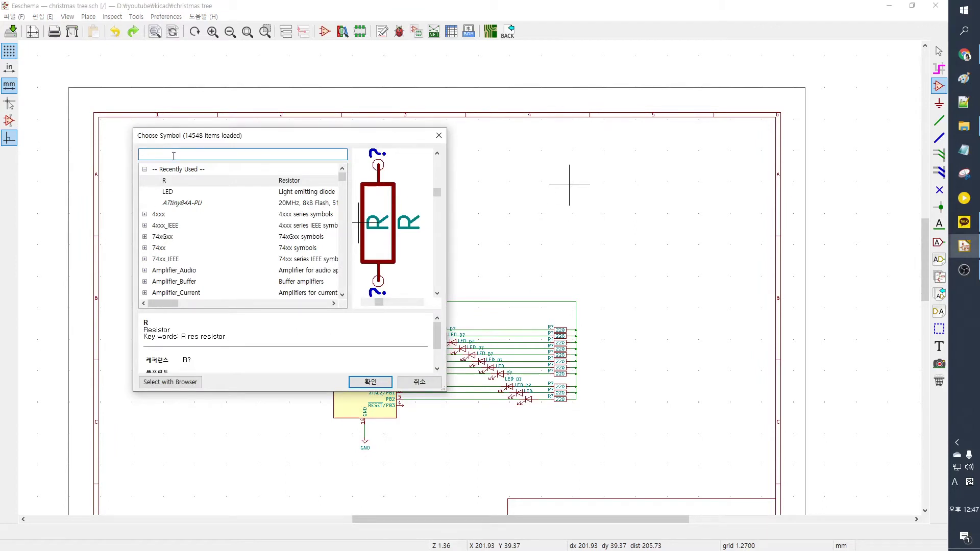
{"action": "type", "text": "conn"}
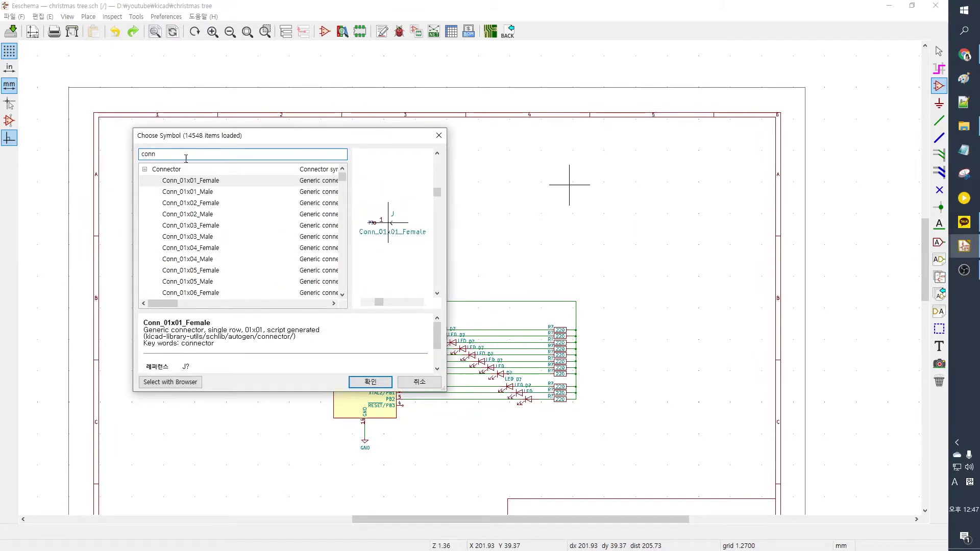
{"action": "left_click", "coordinate": [221, 204]}
{"action": "left_click", "coordinate": [206, 210]}
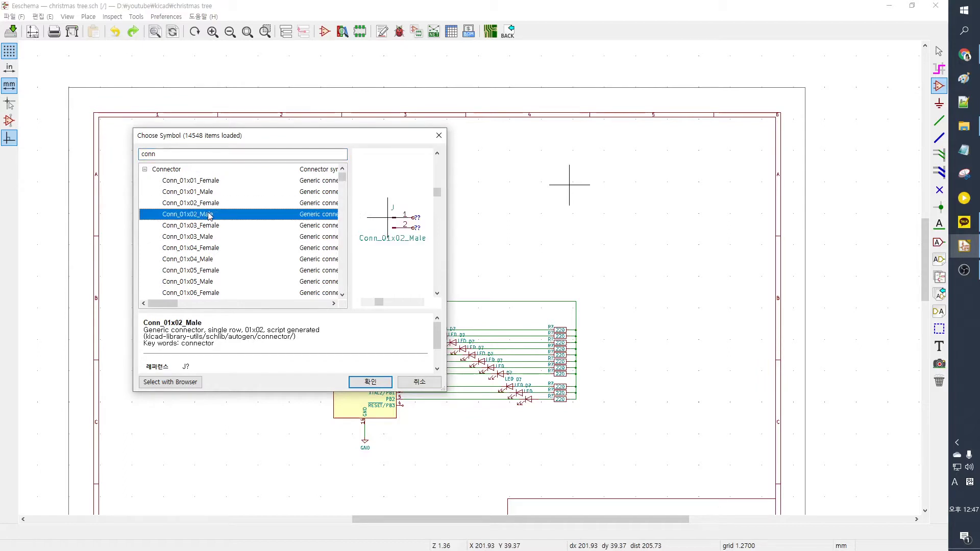
{"action": "left_click", "coordinate": [211, 205]}
{"action": "left_click", "coordinate": [210, 219]}
{"action": "left_click", "coordinate": [213, 205]}
{"action": "left_click", "coordinate": [208, 218]}
{"action": "left_click", "coordinate": [210, 206]}
{"action": "left_click", "coordinate": [209, 219]}
{"action": "left_click", "coordinate": [211, 205]}
{"action": "left_click", "coordinate": [206, 217]}
{"action": "left_click", "coordinate": [209, 204]}
{"action": "left_click", "coordinate": [208, 216]}
{"action": "left_click", "coordinate": [371, 381]}
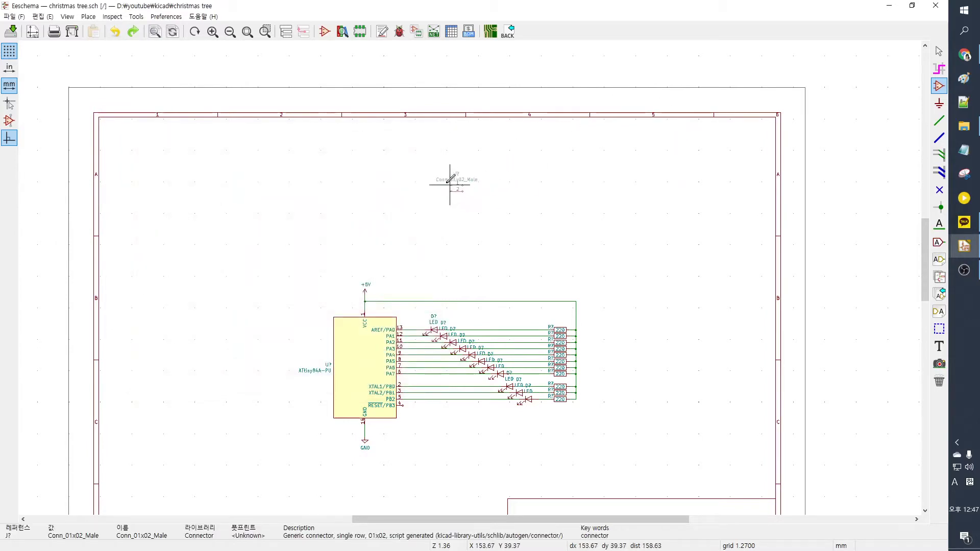
Step: Rotate the two-pin connector so its pins point down and place it near the sheet's upper border, above the circuit
{"action": "scroll", "coordinate": [448, 199], "scroll_direction": "up", "scroll_amount": 4}
{"action": "key", "text": "r"}
{"action": "key", "text": "r"}
{"action": "key", "text": "r"}
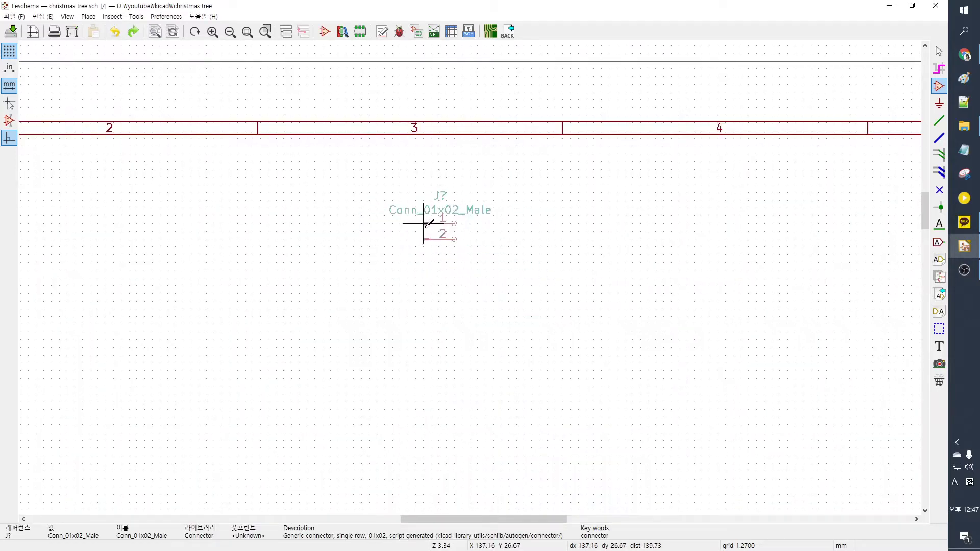
{"action": "left_click", "coordinate": [432, 214]}
{"action": "middle_click_drag", "start_coordinate": [466, 267], "coordinate": [577, 196]}
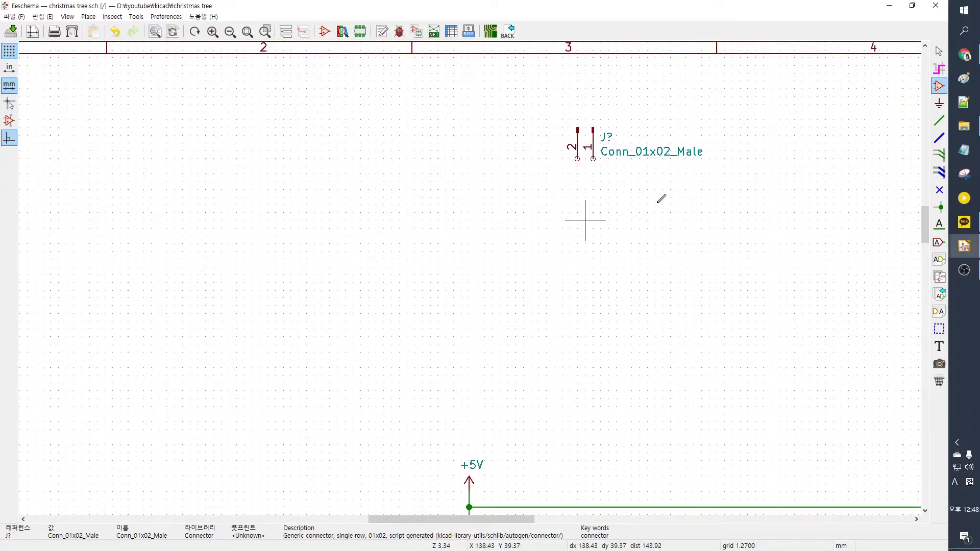
Step: Search the symbol library for sw, choose the SW_DPDT_x2 switch and place it beside the two-pin connector, on its pin 2 side
{"action": "left_click", "coordinate": [245, 157]}
{"action": "type", "text": "sw"}
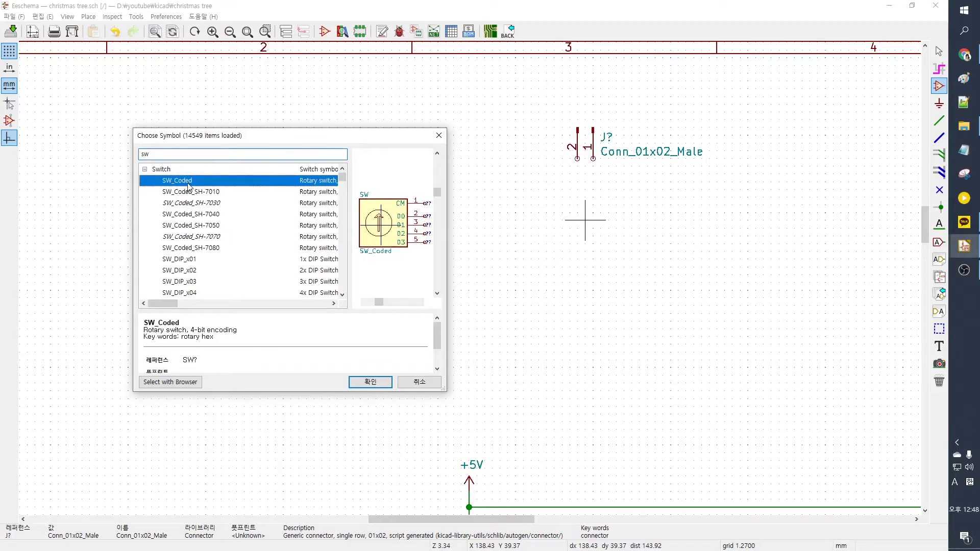
{"action": "left_click", "coordinate": [189, 202]}
{"action": "left_click", "coordinate": [191, 236]}
{"action": "scroll", "coordinate": [201, 249], "scroll_direction": "down", "scroll_amount": 4}
{"action": "left_click", "coordinate": [190, 259]}
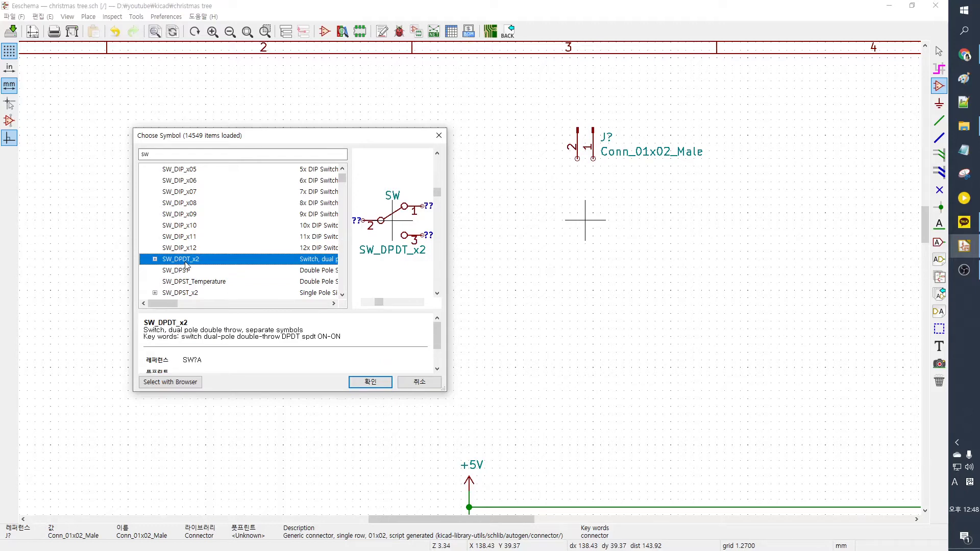
{"action": "double_click", "coordinate": [211, 264]}
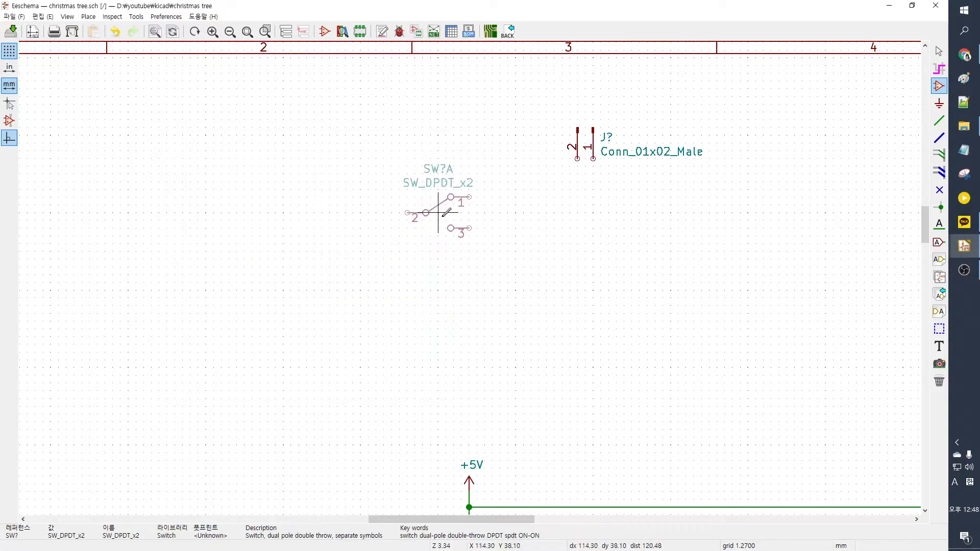
{"action": "left_click", "coordinate": [469, 190]}
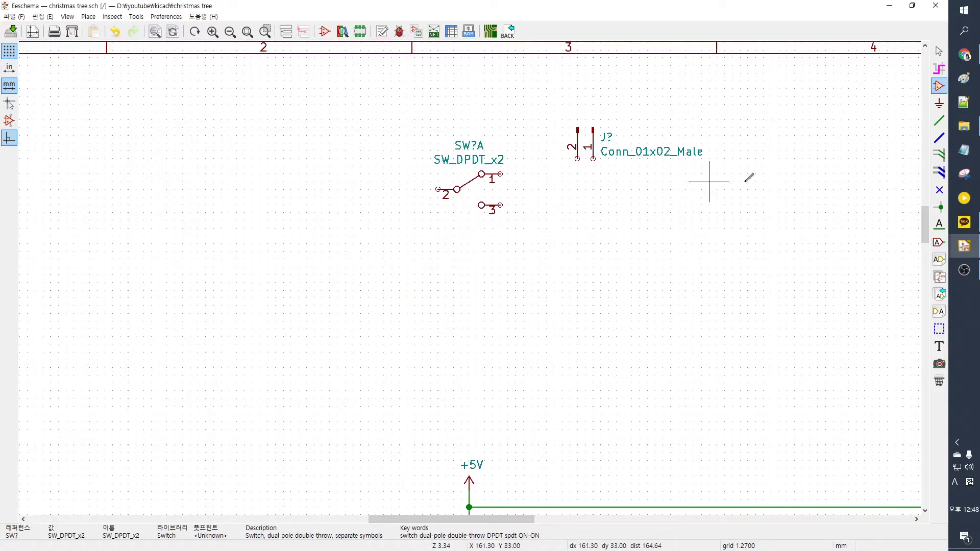
Step: Copy the +5V power symbol, rotate it so its arrow points left, and place it facing the switch's pin 2
{"action": "scroll", "coordinate": [729, 227], "scroll_direction": "down", "scroll_amount": 1}
{"action": "scroll", "coordinate": [457, 290], "scroll_direction": "down", "scroll_amount": 3}
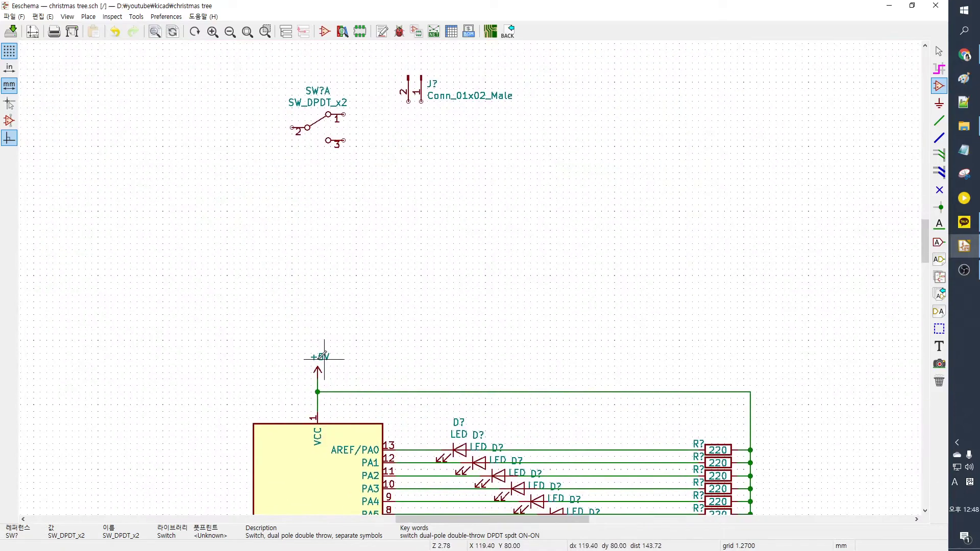
{"action": "key", "text": "c"}
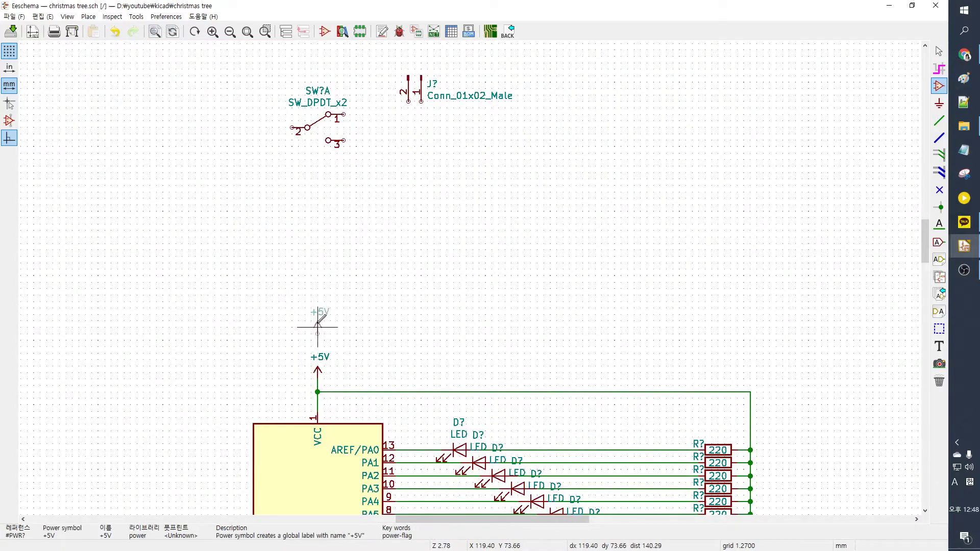
{"action": "key", "text": "r"}
{"action": "left_click", "coordinate": [253, 128]}
Step: Copy the microcontroller's GND symbol, rotate it to point left, and place it below the +5V symbol beside the switch
{"action": "scroll", "coordinate": [322, 157], "scroll_direction": "down", "scroll_amount": 4}
{"action": "scroll", "coordinate": [338, 323], "scroll_direction": "down", "scroll_amount": 3}
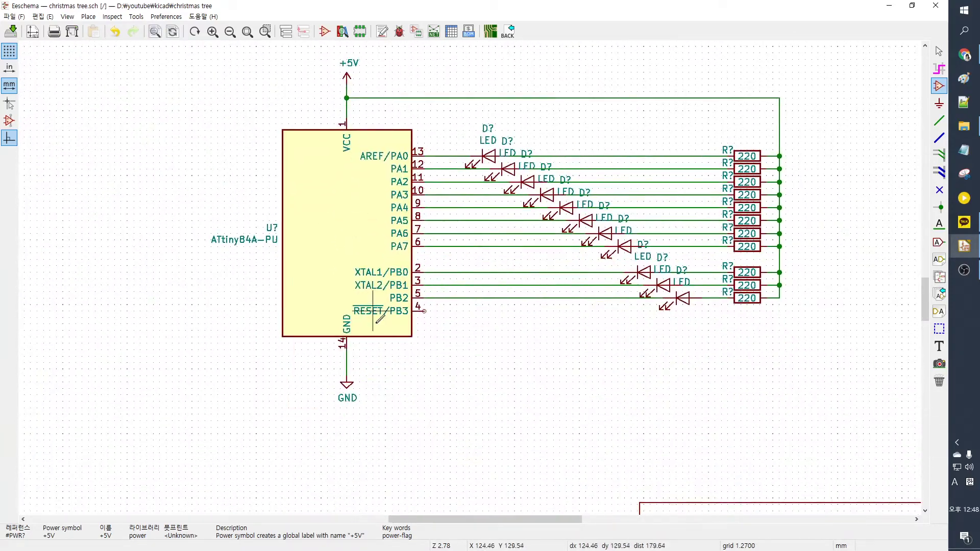
{"action": "key", "text": "c"}
{"action": "scroll", "coordinate": [314, 119], "scroll_direction": "up", "scroll_amount": 7}
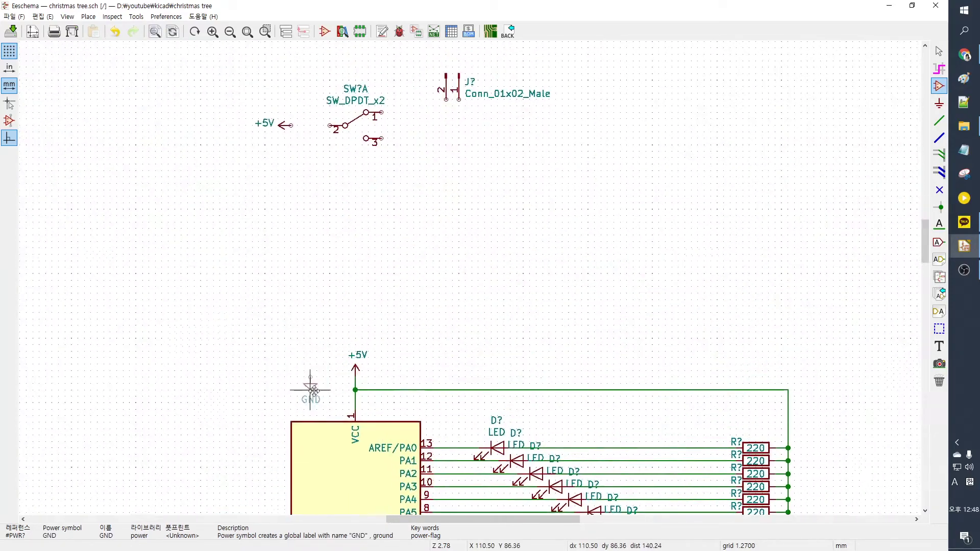
{"action": "key", "text": "r"}
{"action": "left_click", "coordinate": [292, 164]}
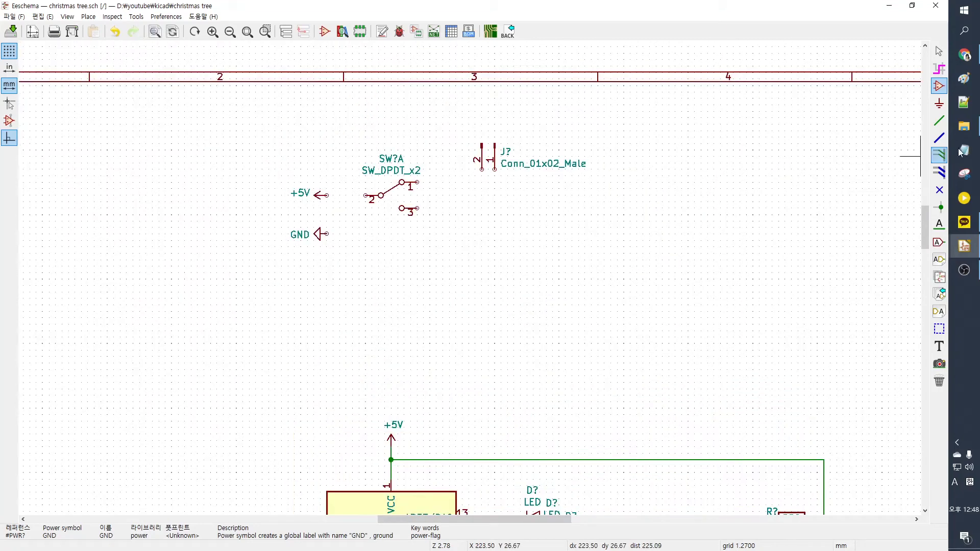
Step: Wire connector pin 2 to switch pin 1, switch pin 2 to +5V and connector pin 1 to GND, and mark switch pin 3 as not connected
{"action": "left_click", "coordinate": [939, 121]}
{"action": "left_click", "coordinate": [481, 169]}
{"action": "left_click", "coordinate": [417, 182]}
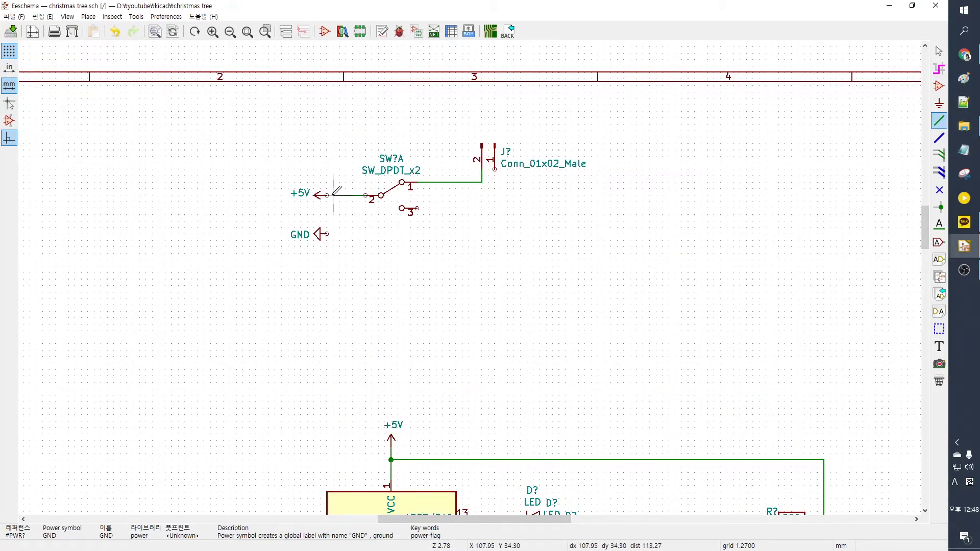
{"action": "left_click", "coordinate": [327, 233]}
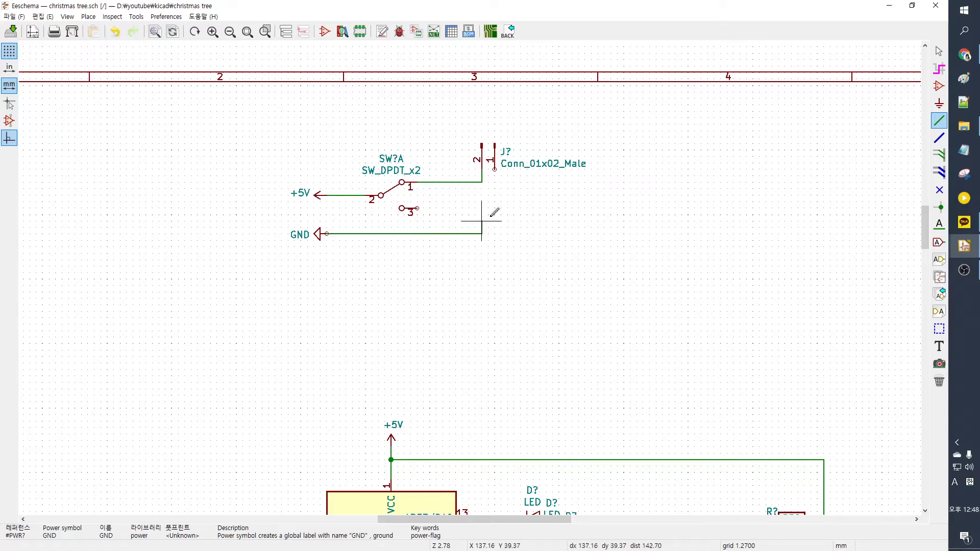
{"action": "left_click", "coordinate": [494, 169]}
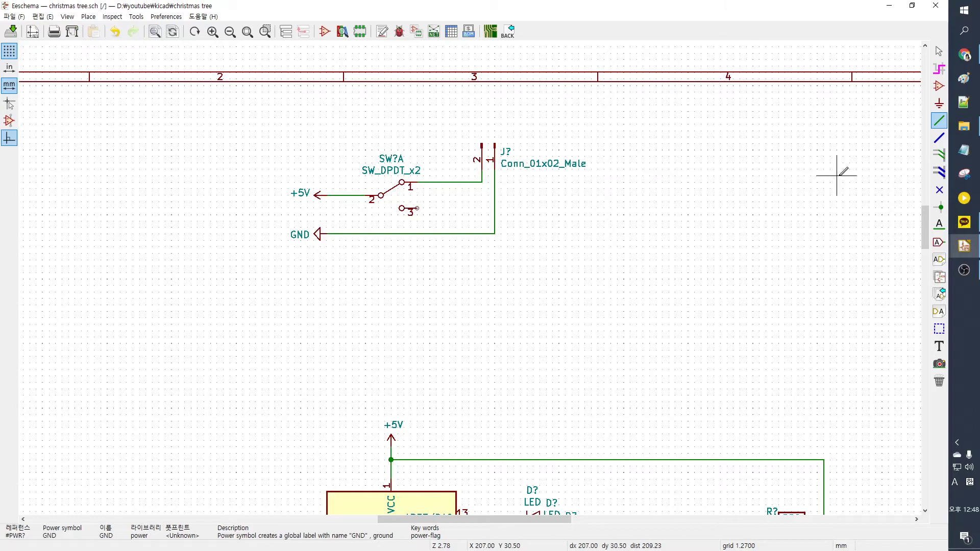
{"action": "left_click", "coordinate": [944, 191]}
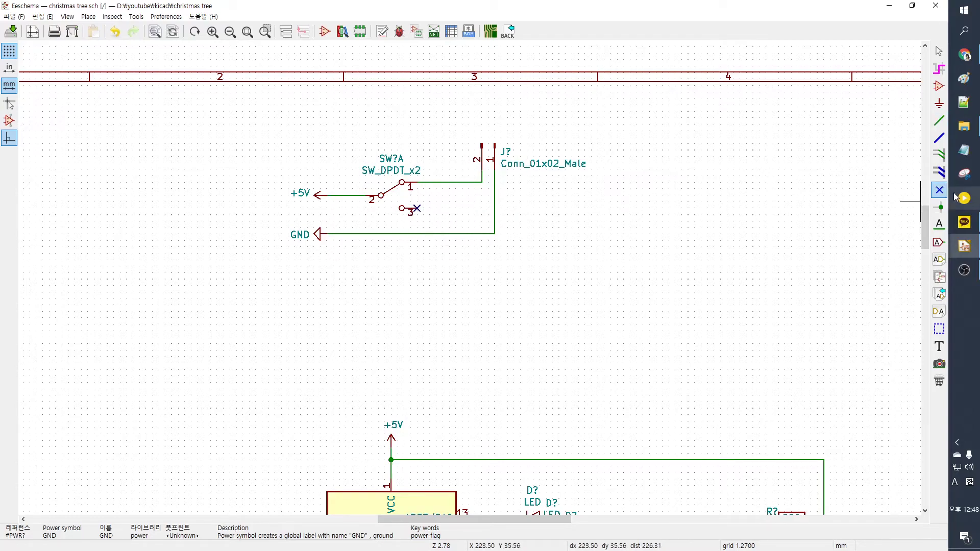
Step: Wire the microcontroller's RESET/PB3 pin to the lower end of the resistors' common +5V wire
{"action": "left_click", "coordinate": [939, 121]}
{"action": "scroll", "coordinate": [469, 278], "scroll_direction": "down", "scroll_amount": 5}
{"action": "scroll", "coordinate": [469, 278], "scroll_direction": "up", "scroll_amount": 4}
{"action": "middle_click_drag", "start_coordinate": [406, 240], "coordinate": [269, 332]}
{"action": "left_click", "coordinate": [269, 332]}
{"action": "left_click", "coordinate": [769, 314]}
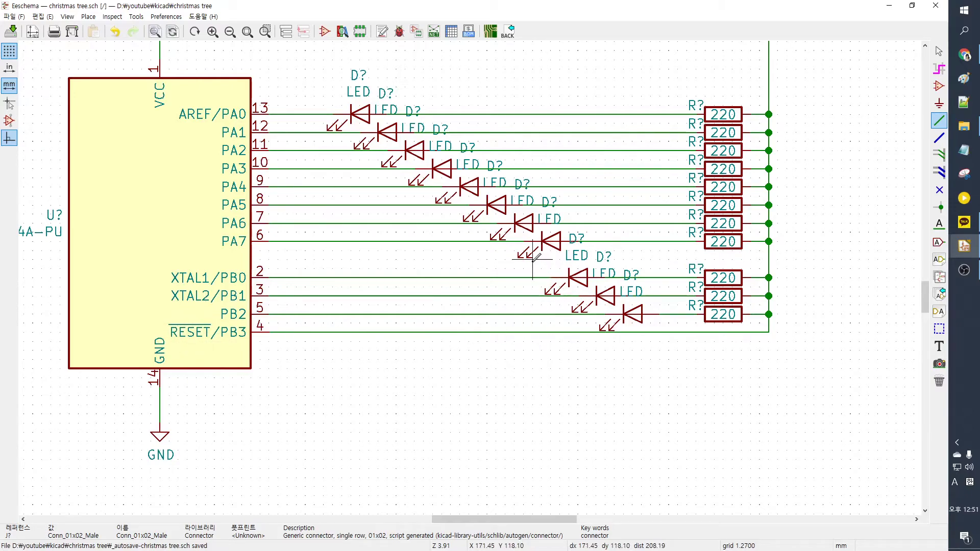
Step: Set the ATtiny84A-PU's reference to U1 in its symbol properties
{"action": "scroll", "coordinate": [532, 268], "scroll_direction": "up", "scroll_amount": 5}
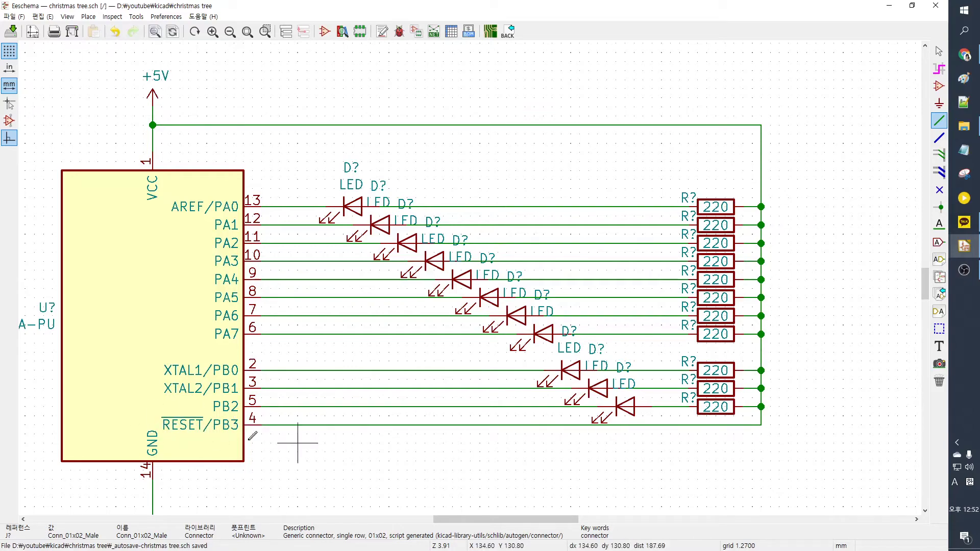
{"action": "scroll", "coordinate": [484, 271], "scroll_direction": "down", "scroll_amount": 3}
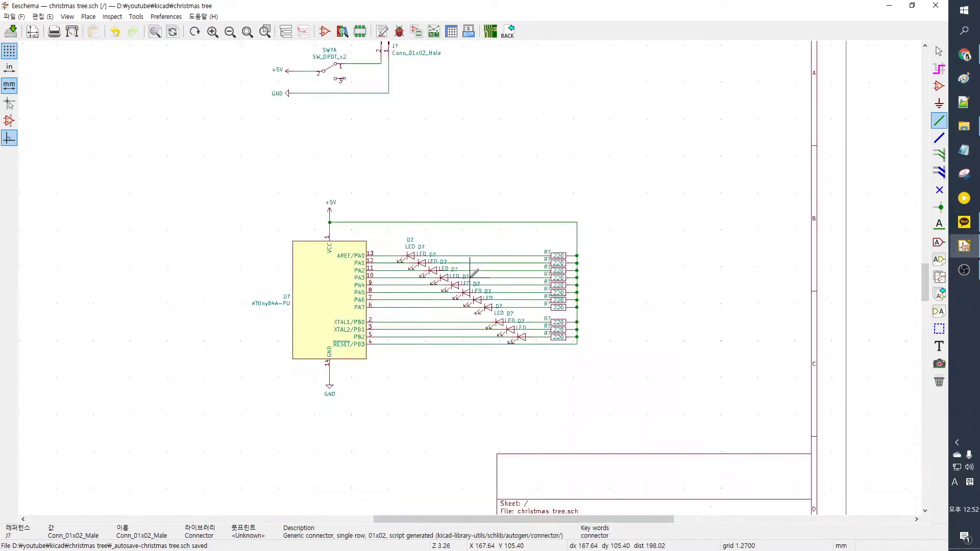
{"action": "scroll", "coordinate": [492, 214], "scroll_direction": "up", "scroll_amount": 3}
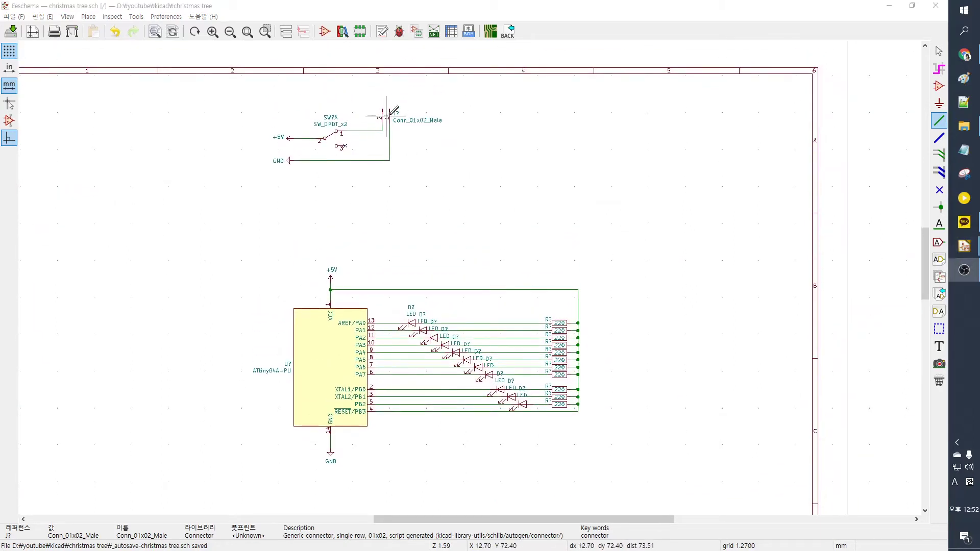
{"action": "key", "text": "F4"}
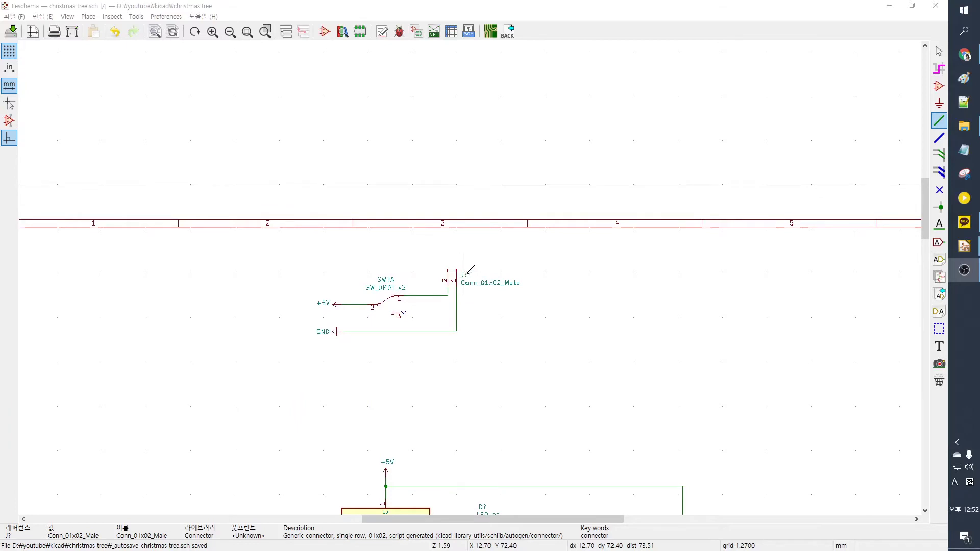
{"action": "scroll", "coordinate": [499, 416], "scroll_direction": "down", "scroll_amount": 10}
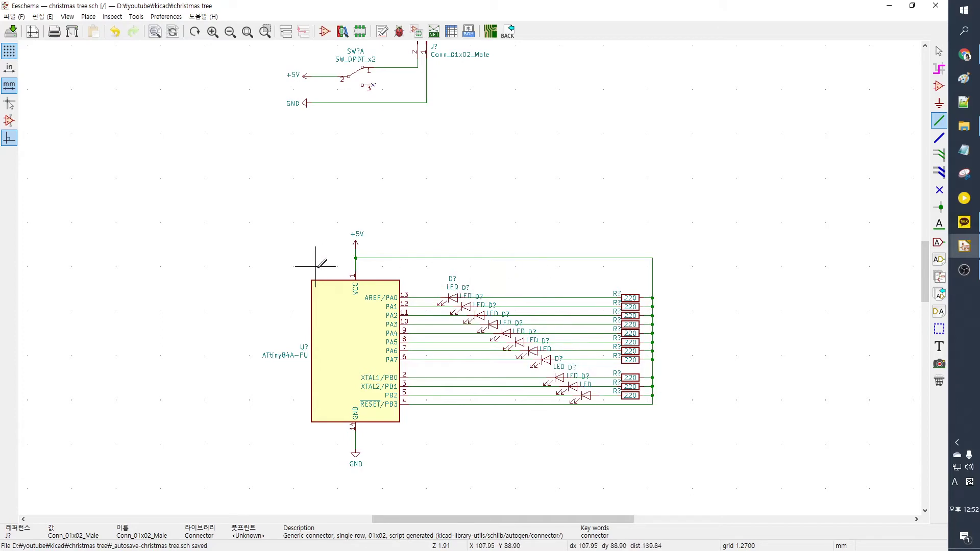
{"action": "double_click", "coordinate": [347, 329]}
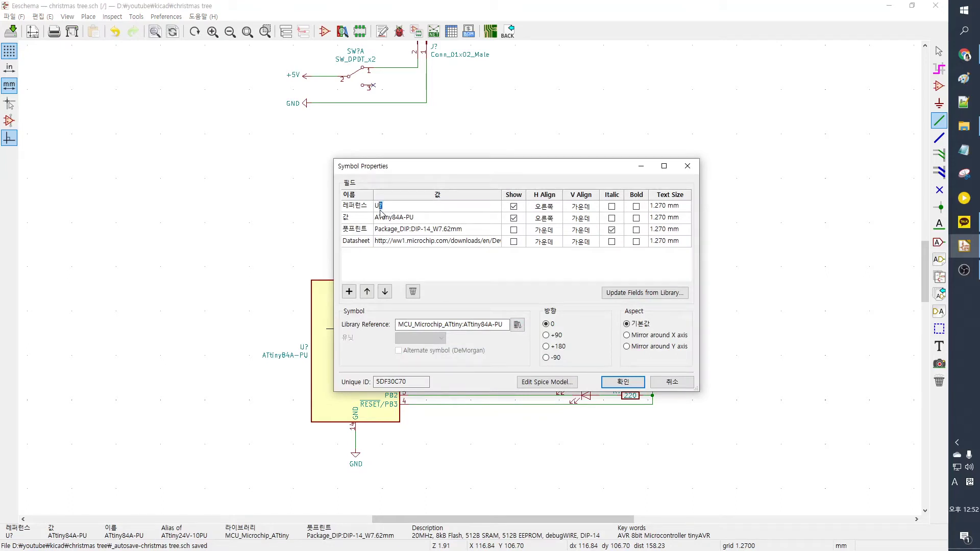
{"action": "left_click", "coordinate": [614, 384]}
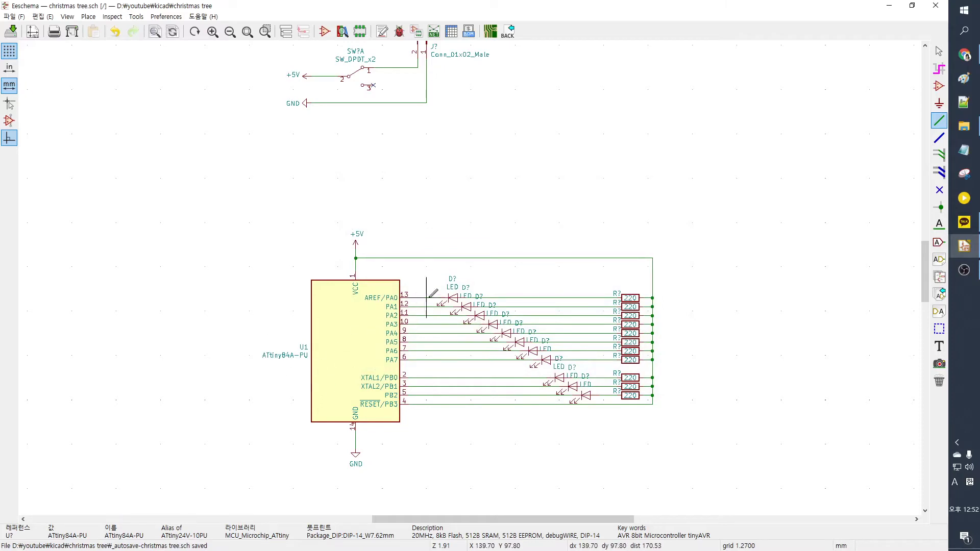
Step: Start the footprint assignment and annotate the schematic, keeping existing annotations and sorting components by X position
{"action": "scroll", "coordinate": [519, 222], "scroll_direction": "up", "scroll_amount": 2}
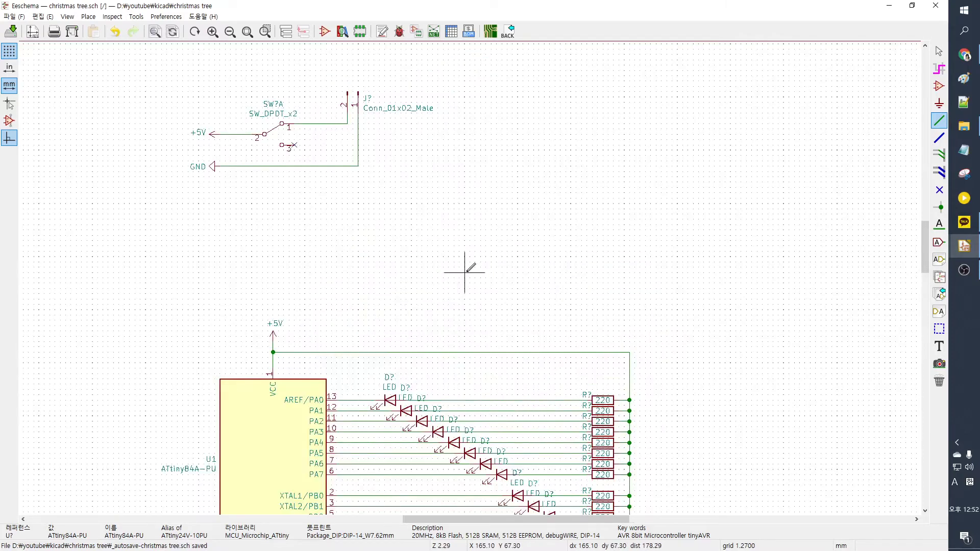
{"action": "scroll", "coordinate": [465, 272], "scroll_direction": "down", "scroll_amount": 2, "text": "shift"}
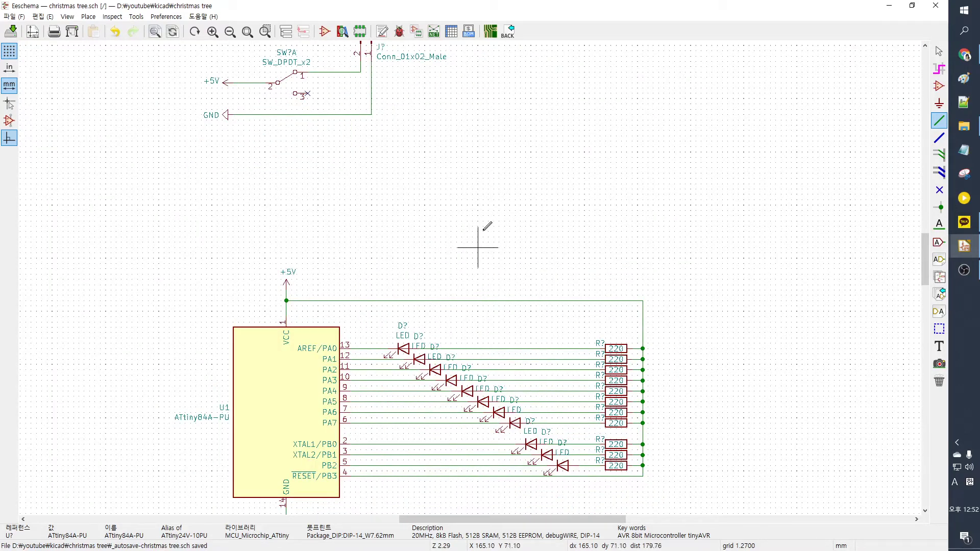
{"action": "scroll", "coordinate": [429, 146], "scroll_direction": "up", "scroll_amount": 2, "text": "shift"}
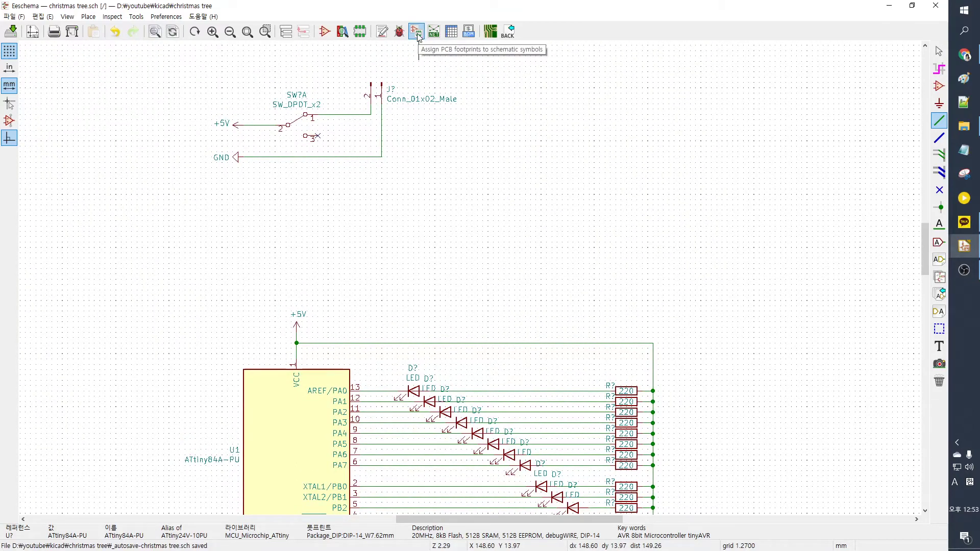
{"action": "left_click", "coordinate": [417, 32]}
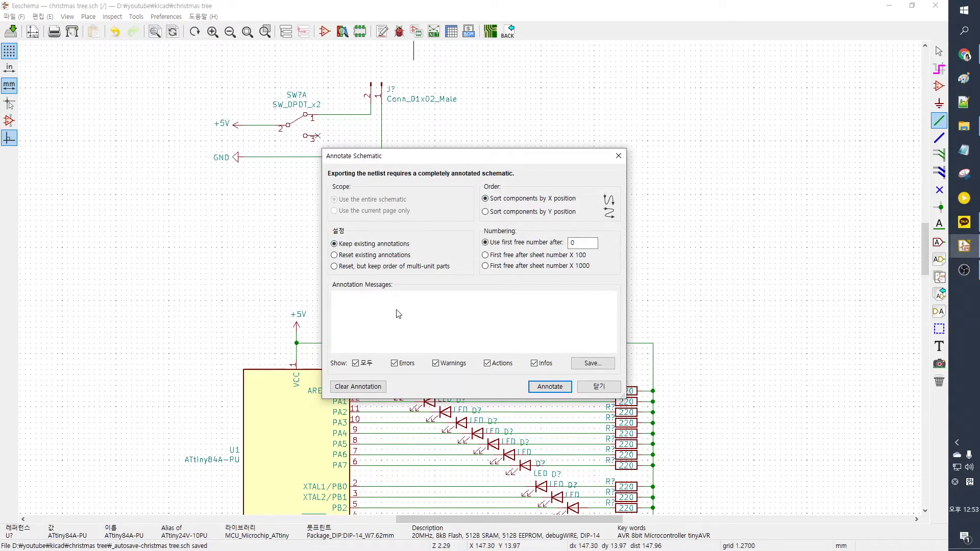
{"action": "left_click", "coordinate": [549, 387]}
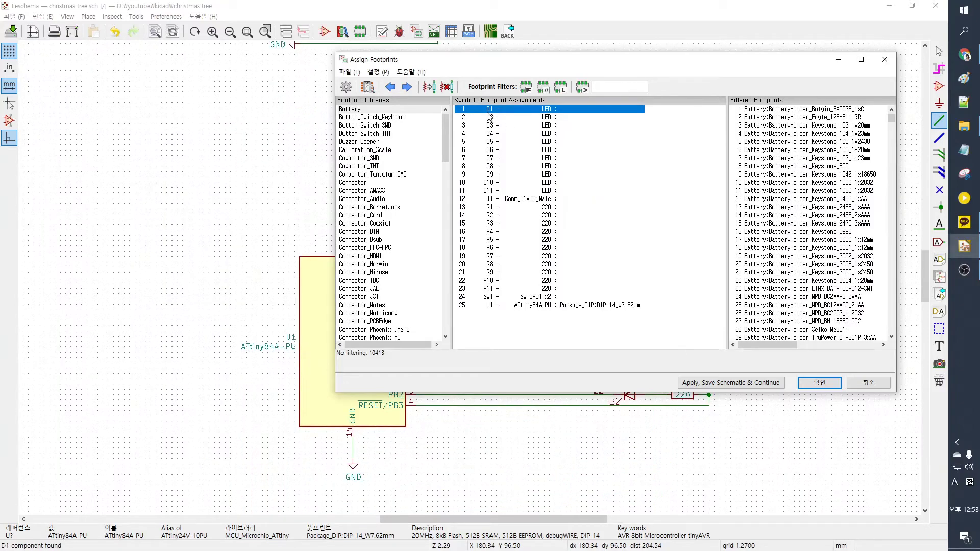
Step: Locate the LEDs, the connector and resistor R11 on the schematic from their entries in the footprint assignment list
{"action": "left_click_drag", "start_coordinate": [516, 62], "coordinate": [772, 115]}
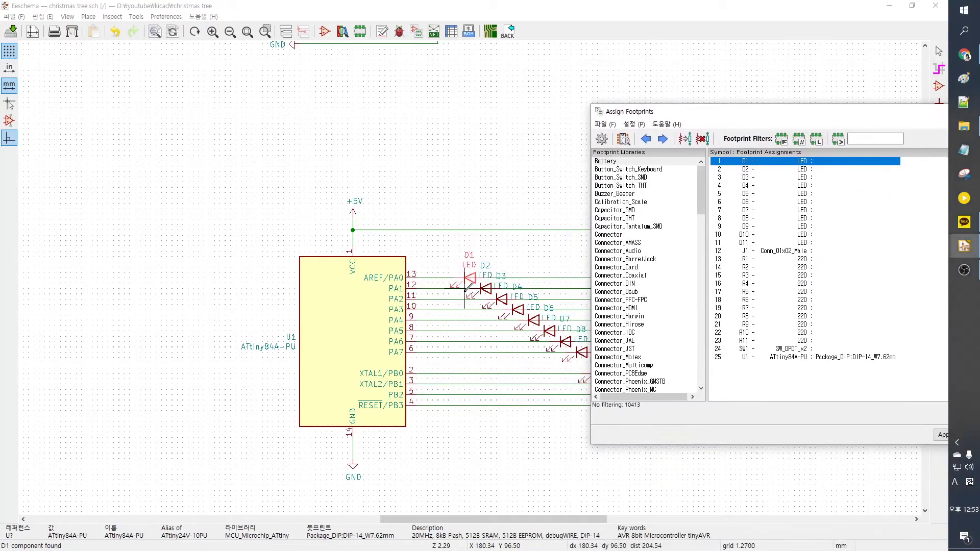
{"action": "left_click", "coordinate": [751, 169]}
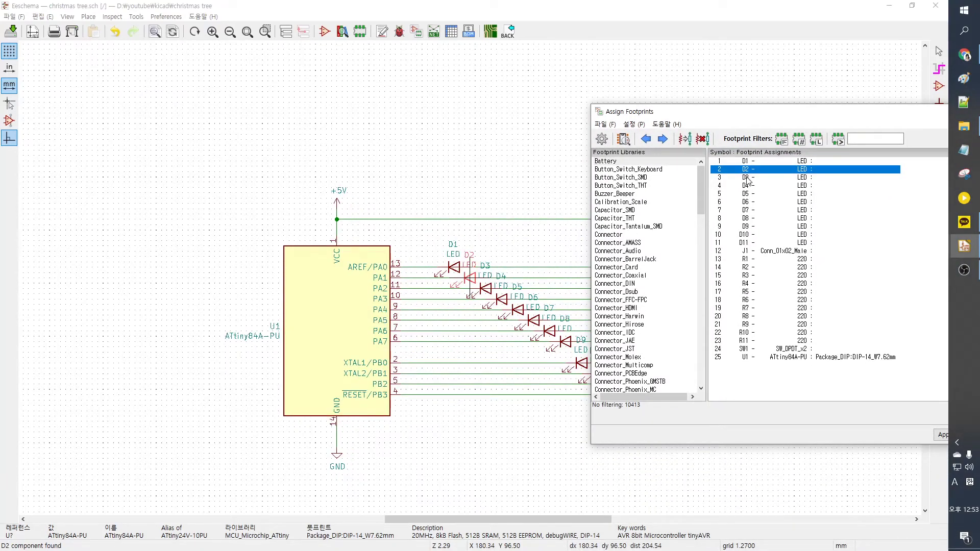
{"action": "left_click", "coordinate": [750, 177]}
{"action": "left_click", "coordinate": [750, 185]}
{"action": "left_click", "coordinate": [751, 193]}
{"action": "left_click", "coordinate": [751, 201]}
{"action": "left_click", "coordinate": [752, 209]}
{"action": "left_click", "coordinate": [753, 226]}
{"action": "left_click", "coordinate": [751, 234]}
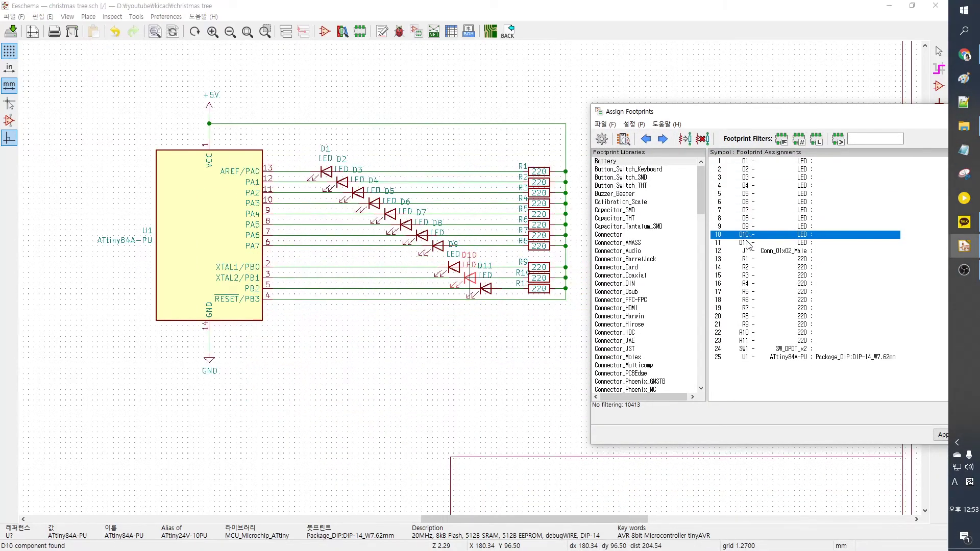
{"action": "left_click", "coordinate": [751, 243]}
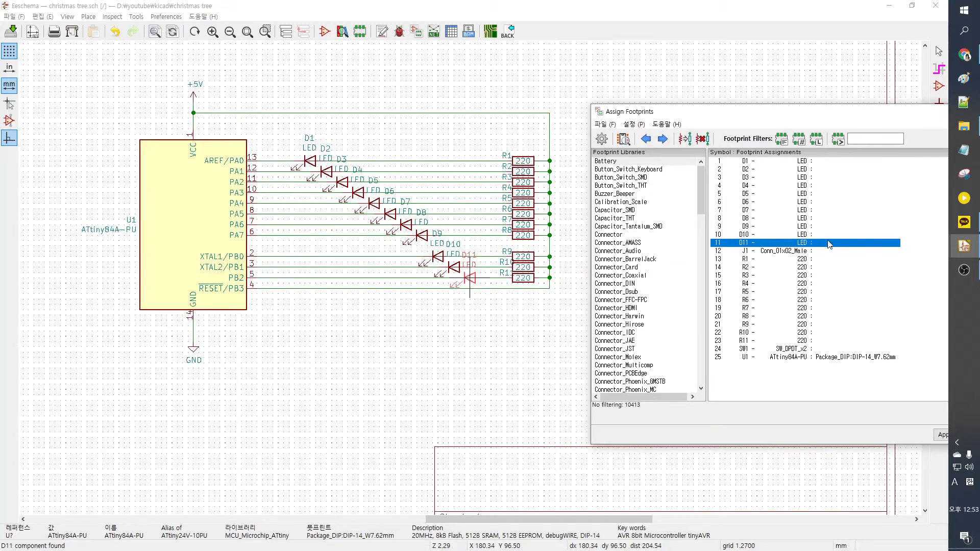
{"action": "left_click", "coordinate": [756, 251]}
{"action": "left_click", "coordinate": [760, 340]}
{"action": "left_click_drag", "start_coordinate": [753, 116], "coordinate": [469, 54]}
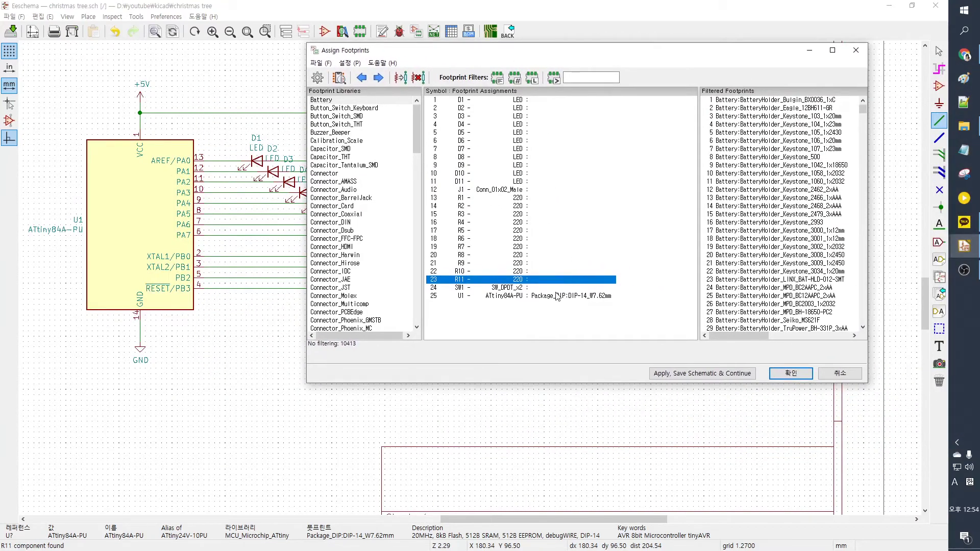
Step: Locate U1 on the schematic from the assignment list and view its DIP-14_W7.62mm footprint
{"action": "left_click", "coordinate": [558, 296]}
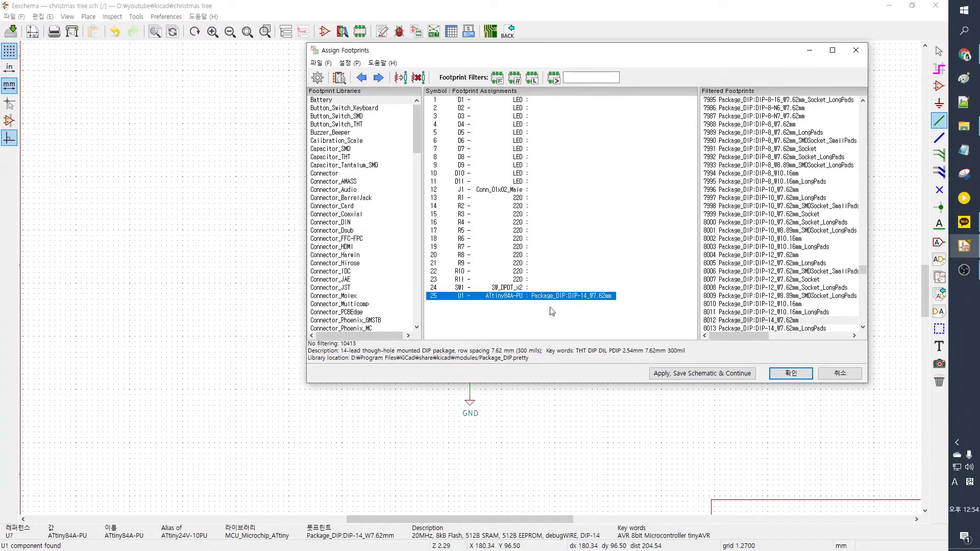
{"action": "left_click_drag", "start_coordinate": [451, 58], "coordinate": [685, 95]}
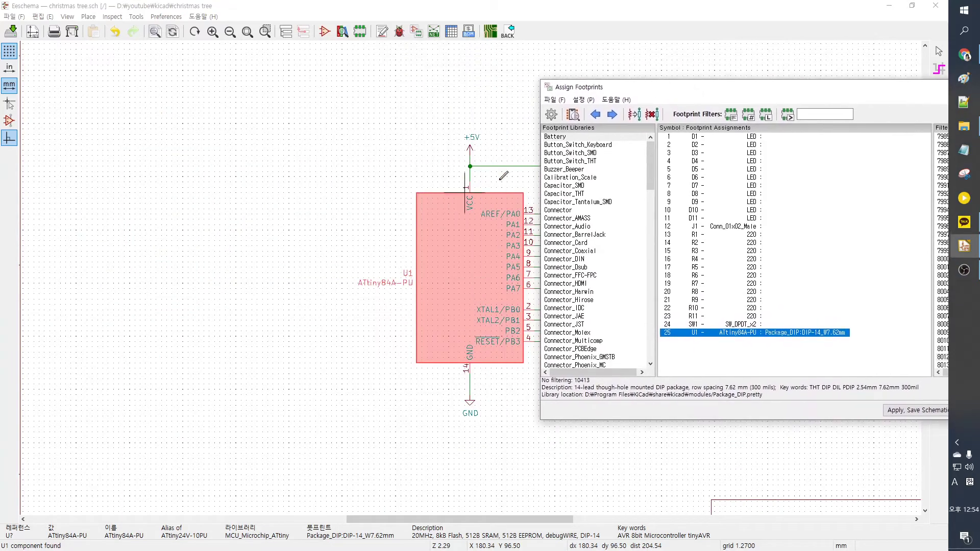
{"action": "left_click_drag", "start_coordinate": [758, 93], "coordinate": [548, 81]}
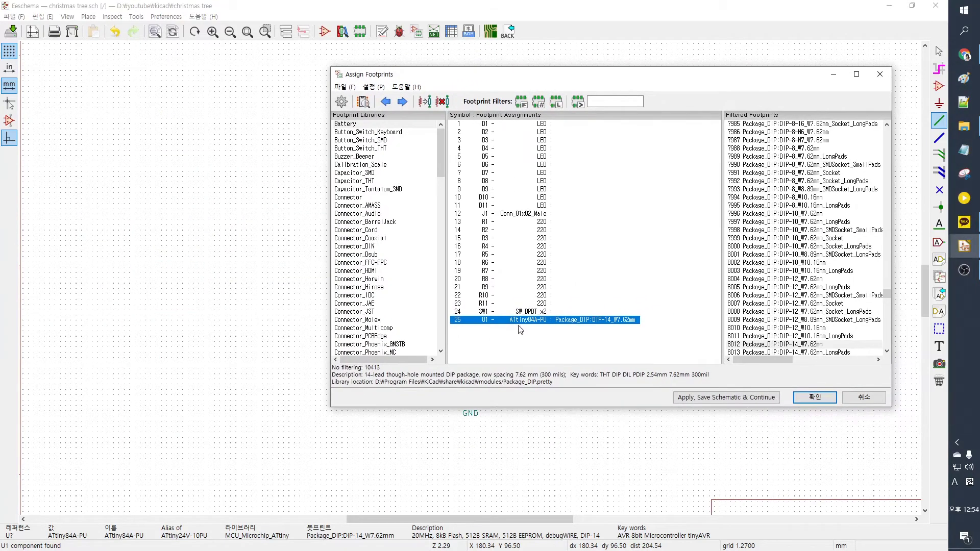
{"action": "left_click", "coordinate": [363, 102]}
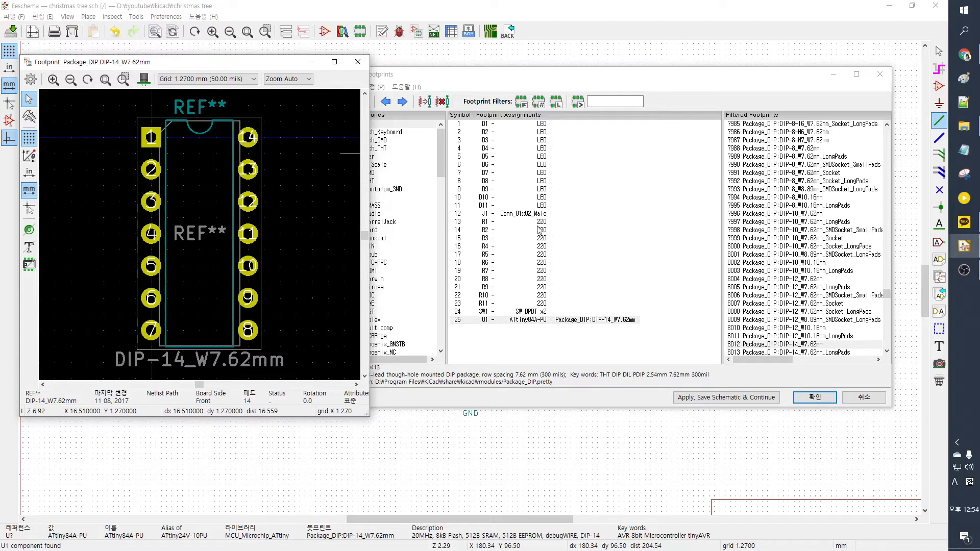
Step: Compare D1's keyword-filtered LED footprints with the full unfiltered footprint list in the footprint assignment window
{"action": "left_click", "coordinate": [605, 223]}
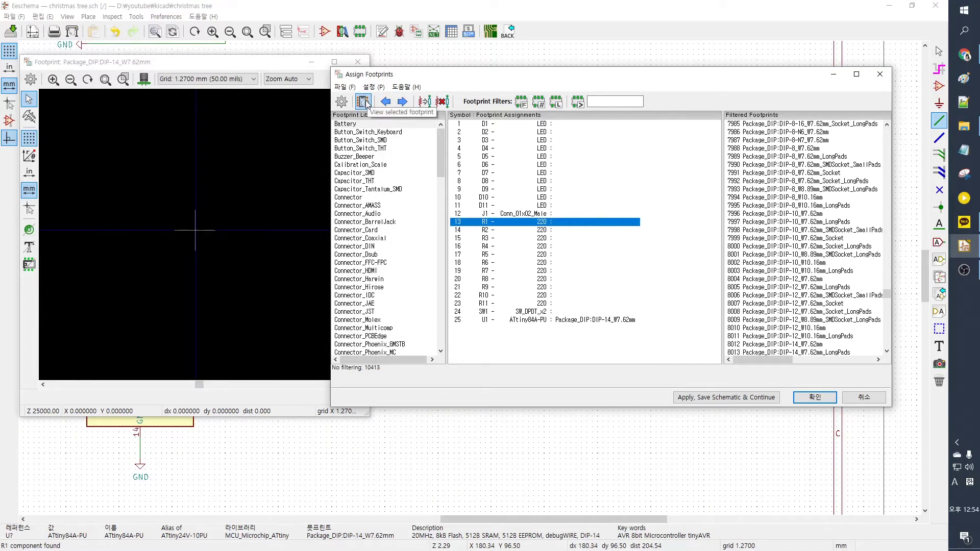
{"action": "left_click", "coordinate": [542, 124]}
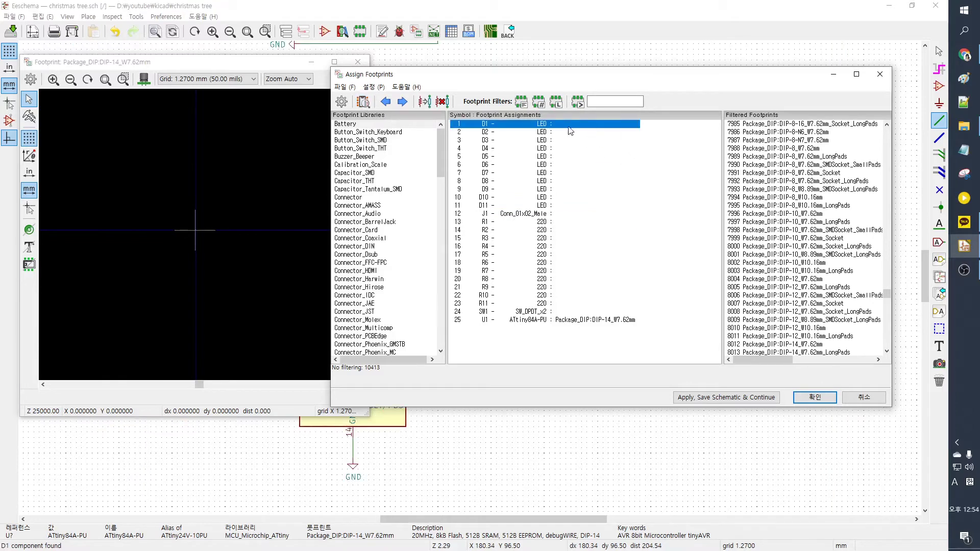
{"action": "left_click", "coordinate": [521, 102]}
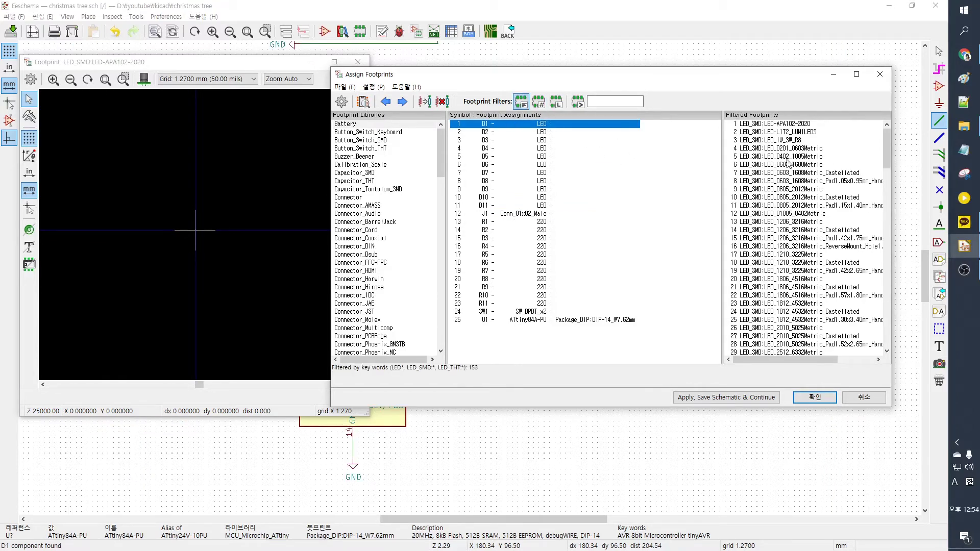
{"action": "left_click", "coordinate": [520, 104]}
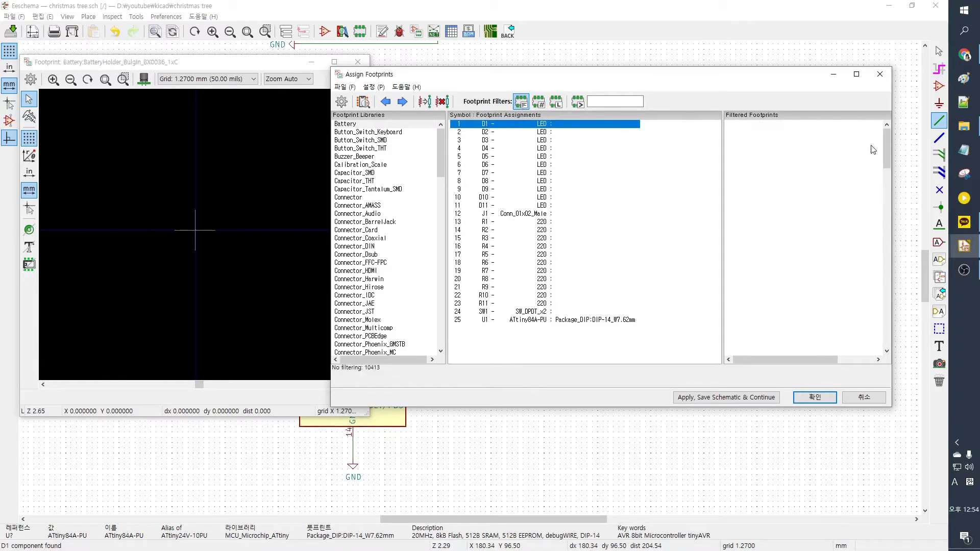
{"action": "left_click", "coordinate": [538, 102]}
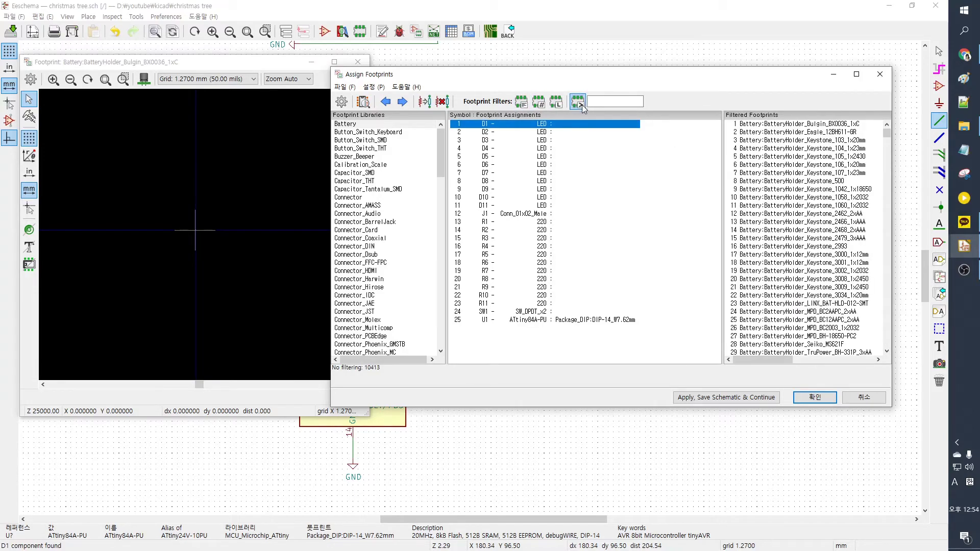
{"action": "left_click", "coordinate": [538, 103]}
{"action": "left_click_drag", "start_coordinate": [885, 133], "coordinate": [888, 356]}
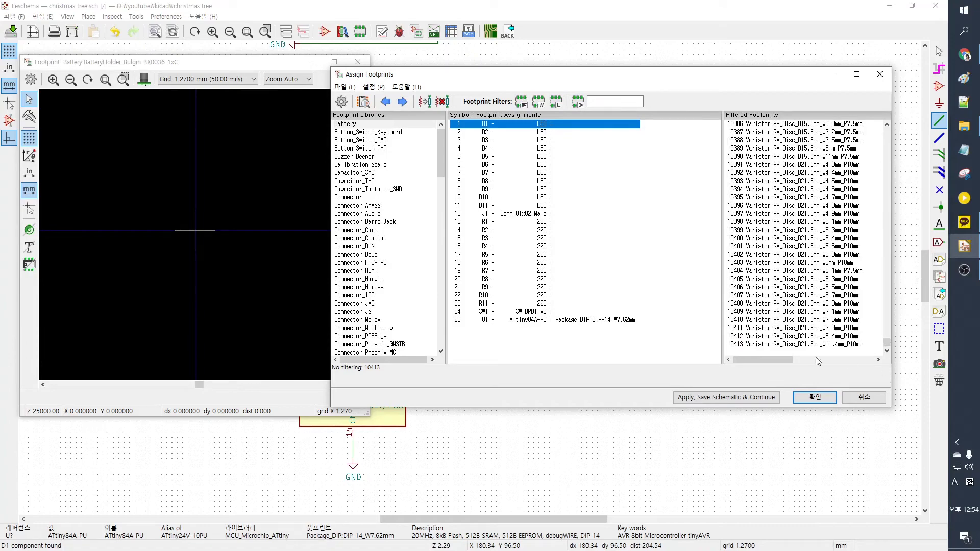
{"action": "left_click_drag", "start_coordinate": [887, 342], "coordinate": [874, 138]}
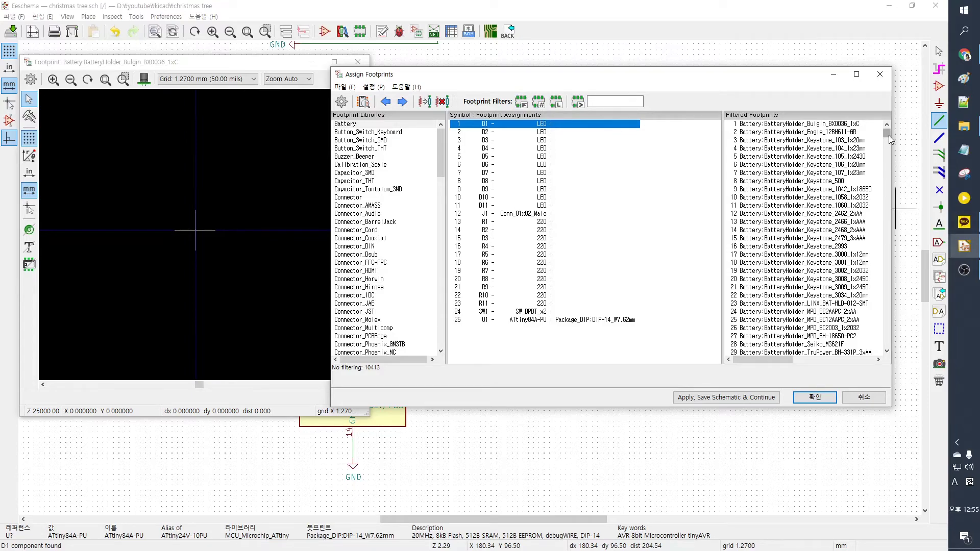
{"action": "mouse_move", "coordinate": [890, 135]}
{"action": "left_mouse_down"}
{"action": "mouse_move", "coordinate": [887, 208]}
{"action": "mouse_move", "coordinate": [887, 132]}
{"action": "left_mouse_up"}
Step: Filter the available footprints by the symbol's keywords and select LED D1 for assignment
{"action": "left_click", "coordinate": [520, 103]}
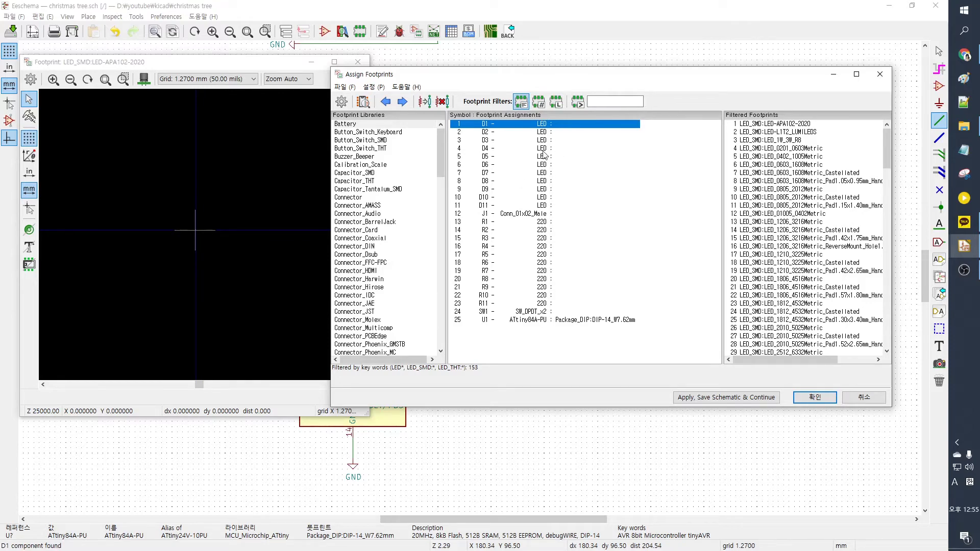
{"action": "left_click", "coordinate": [526, 133]}
{"action": "left_click", "coordinate": [536, 127]}
Step: Preview several surface-mount LED footprints for D1, including LED_1210_3225Metric and its HandSolder version
{"action": "left_click", "coordinate": [765, 131]}
{"action": "left_click", "coordinate": [774, 189]}
{"action": "left_click", "coordinate": [778, 213]}
{"action": "left_click", "coordinate": [779, 254]}
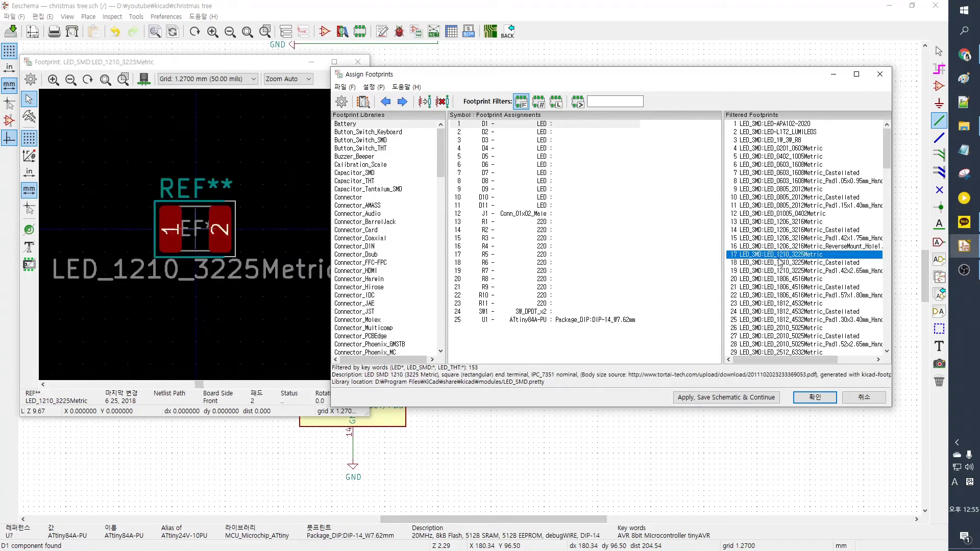
{"action": "left_click", "coordinate": [792, 270]}
{"action": "scroll", "coordinate": [799, 258], "scroll_direction": "down", "scroll_amount": 3}
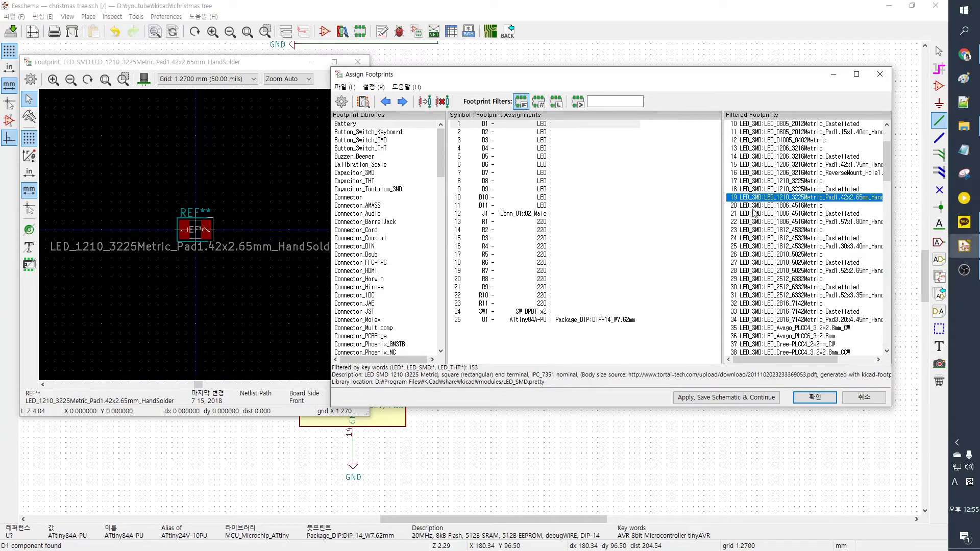
{"action": "left_click", "coordinate": [757, 182]}
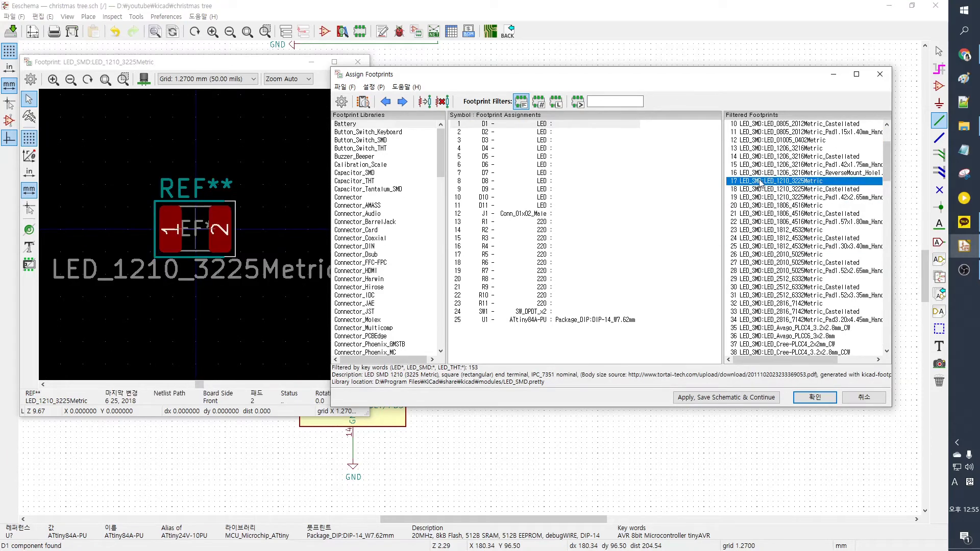
Step: Preview the through-hole LED footprints LED_BL-FL7680RGB and LED_D3.0mm for D1
{"action": "scroll", "coordinate": [788, 240], "scroll_direction": "down", "scroll_amount": 10}
{"action": "scroll", "coordinate": [789, 243], "scroll_direction": "down", "scroll_amount": 6}
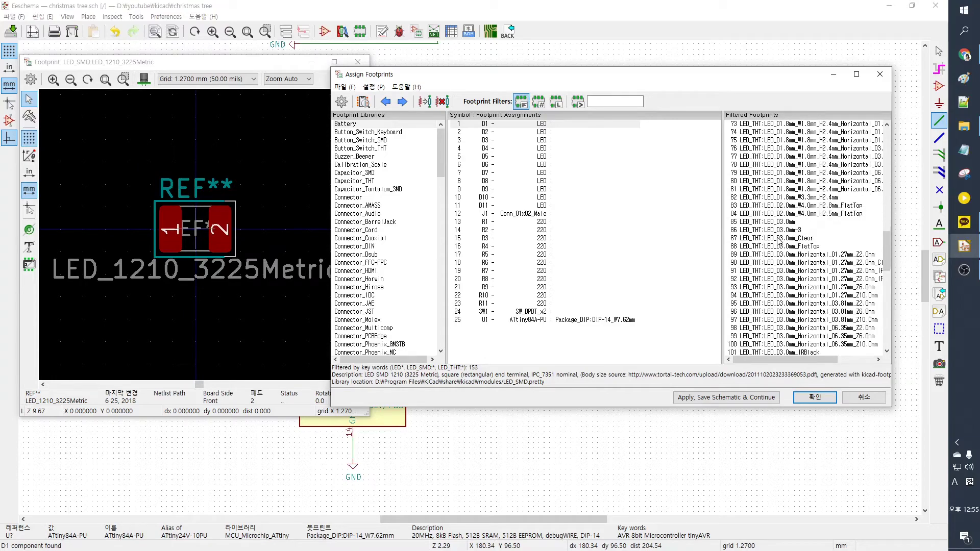
{"action": "left_click", "coordinate": [770, 238]}
{"action": "scroll", "coordinate": [766, 253], "scroll_direction": "down", "scroll_amount": 3}
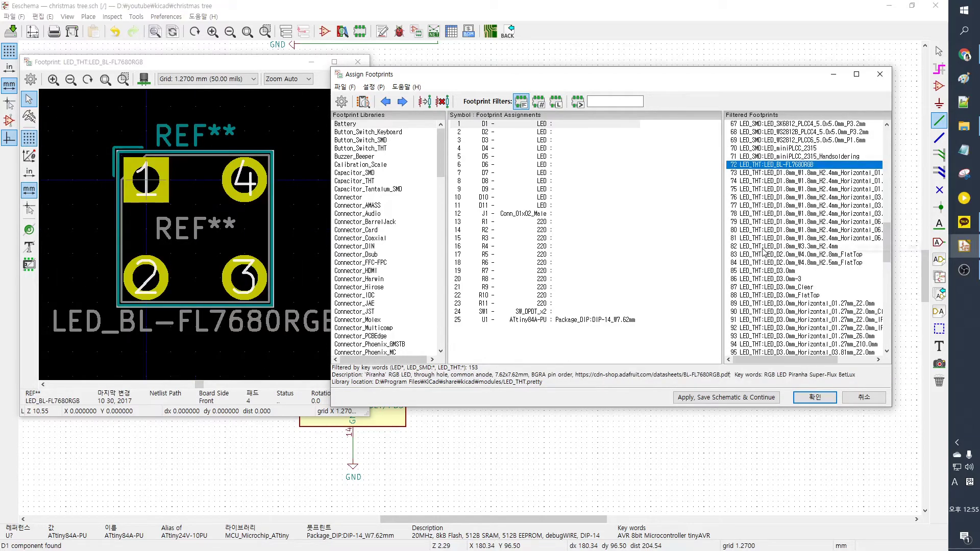
{"action": "left_click", "coordinate": [773, 262]}
{"action": "left_click", "coordinate": [774, 271]}
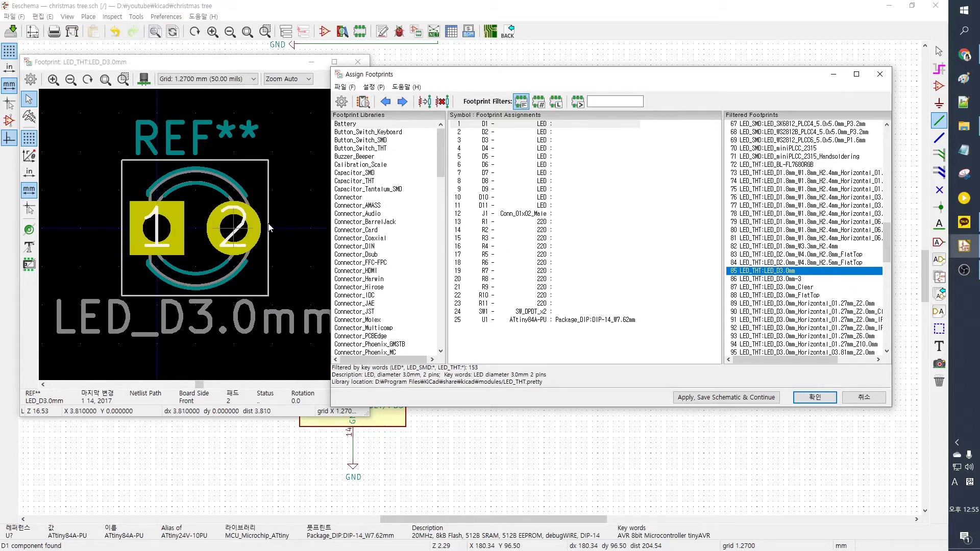
Step: Assign the through-hole footprint LED_THT:LED_D5.0mm to D1
{"action": "scroll", "coordinate": [795, 282], "scroll_direction": "down", "scroll_amount": 8}
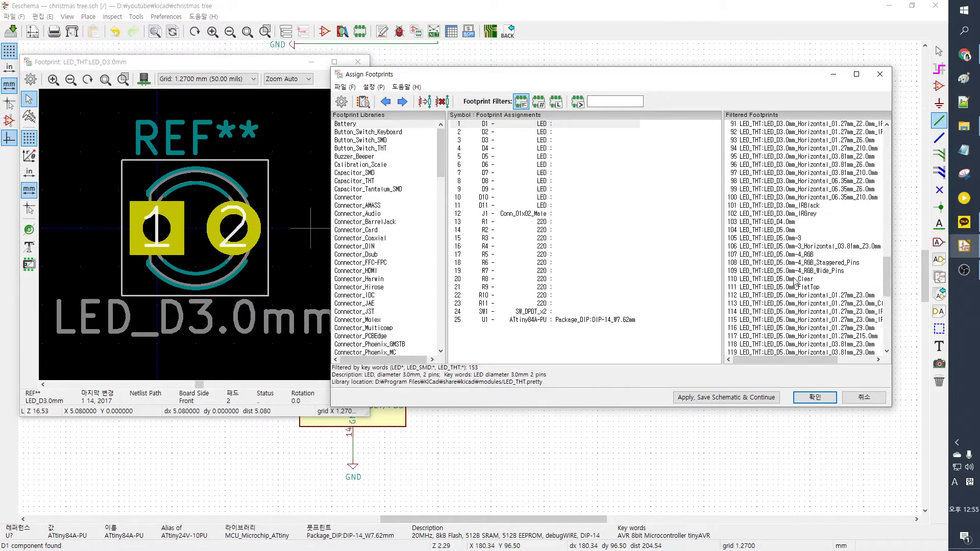
{"action": "left_click", "coordinate": [791, 231]}
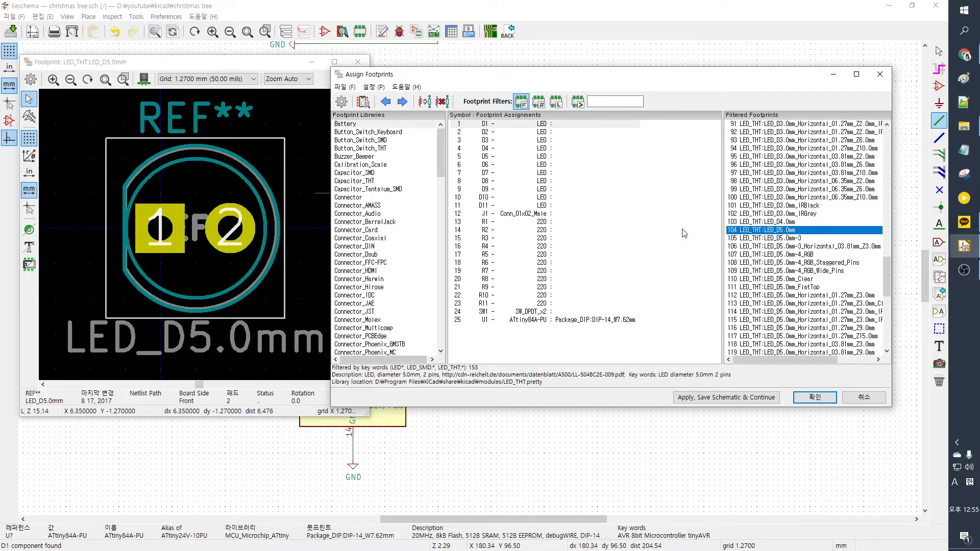
{"action": "double_click", "coordinate": [789, 232]}
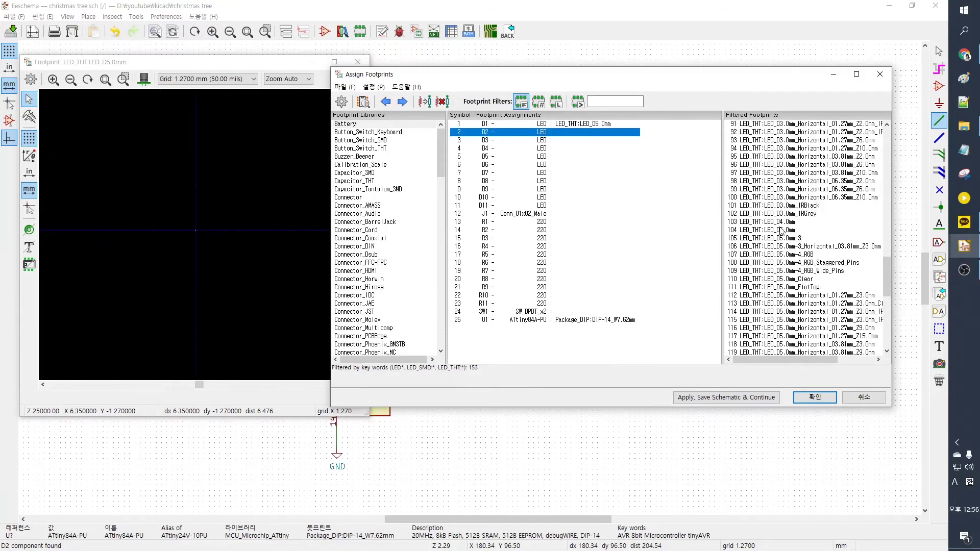
Step: Copy D1's LED_THT:LED_D5.0mm footprint assignment to the LEDs D2 through D11
{"action": "left_click", "coordinate": [560, 126]}
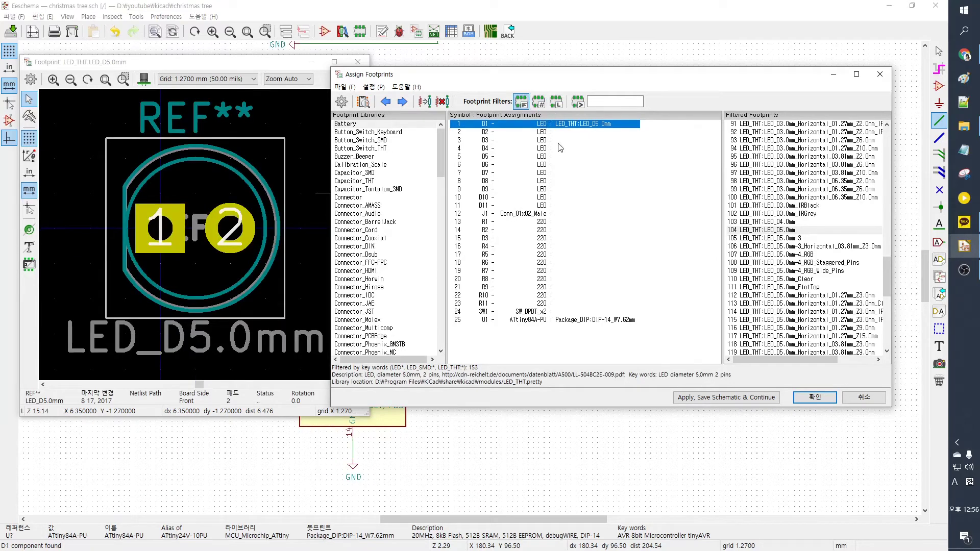
{"action": "left_click", "coordinate": [557, 131]}
{"action": "key", "text": "ctrl+v"}
{"action": "left_click", "coordinate": [556, 141]}
{"action": "key", "text": "ctrl+v"}
{"action": "left_click", "coordinate": [558, 148]}
{"action": "key", "text": "ctrl+v"}
{"action": "left_click", "coordinate": [558, 156]}
{"action": "key", "text": "ctrl+v"}
{"action": "left_click", "coordinate": [559, 165]}
{"action": "key", "text": "ctrl+v"}
{"action": "left_click", "coordinate": [560, 173]}
{"action": "key", "text": "ctrl+v"}
{"action": "left_click", "coordinate": [561, 181]}
{"action": "key", "text": "ctrl+v"}
{"action": "left_click", "coordinate": [563, 188]}
{"action": "key", "text": "ctrl+v"}
{"action": "left_click", "coordinate": [564, 197]}
{"action": "key", "text": "ctrl+v"}
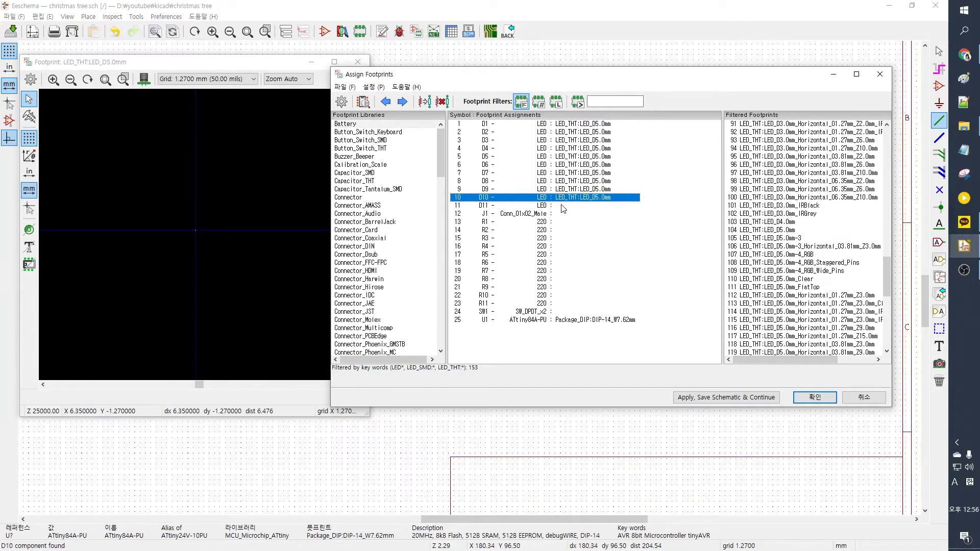
{"action": "left_click", "coordinate": [580, 205]}
{"action": "key", "text": "ctrl+v"}
Step: View the footprint assigned to D6 and D9 and set the footprint preview grid to 2.5400 mm (100.00 mils)
{"action": "left_click", "coordinate": [603, 171]}
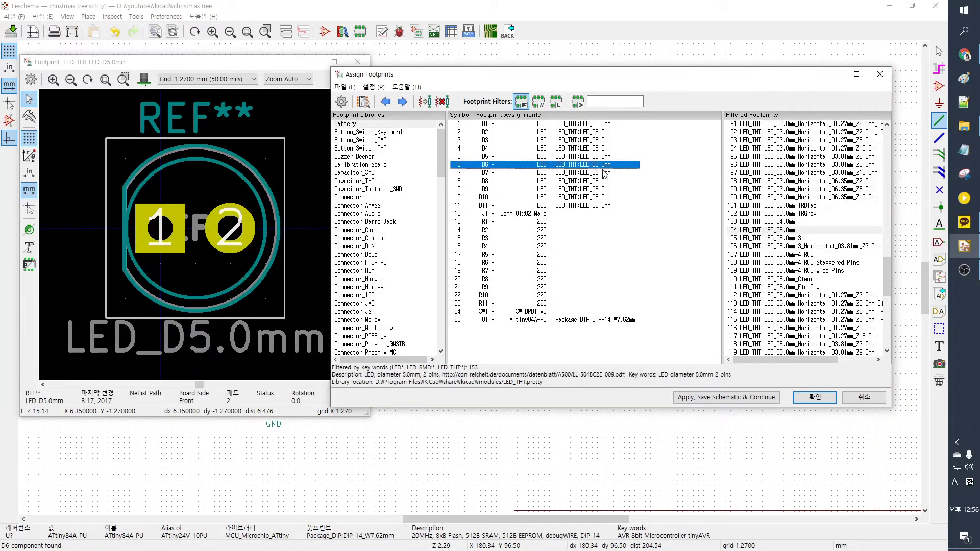
{"action": "left_click", "coordinate": [595, 191]}
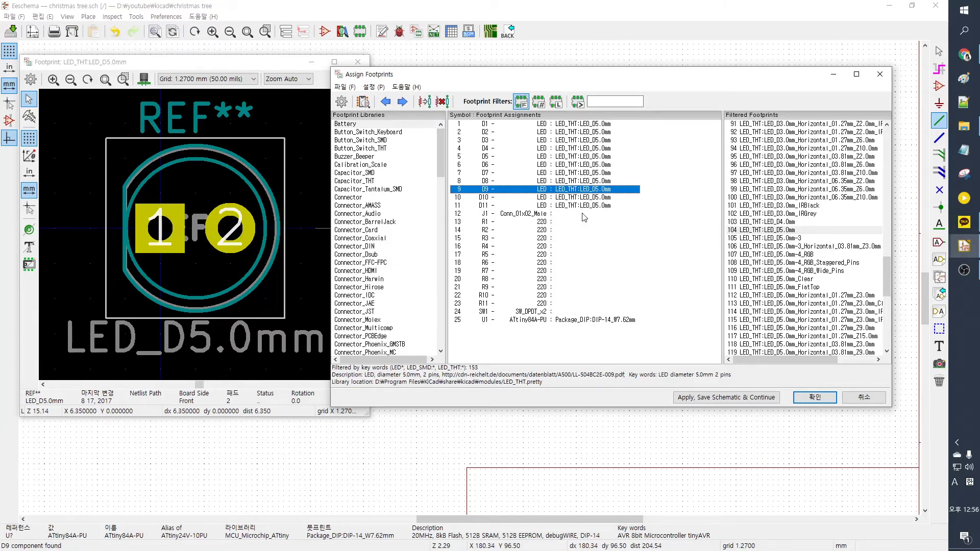
{"action": "left_click", "coordinate": [211, 79]}
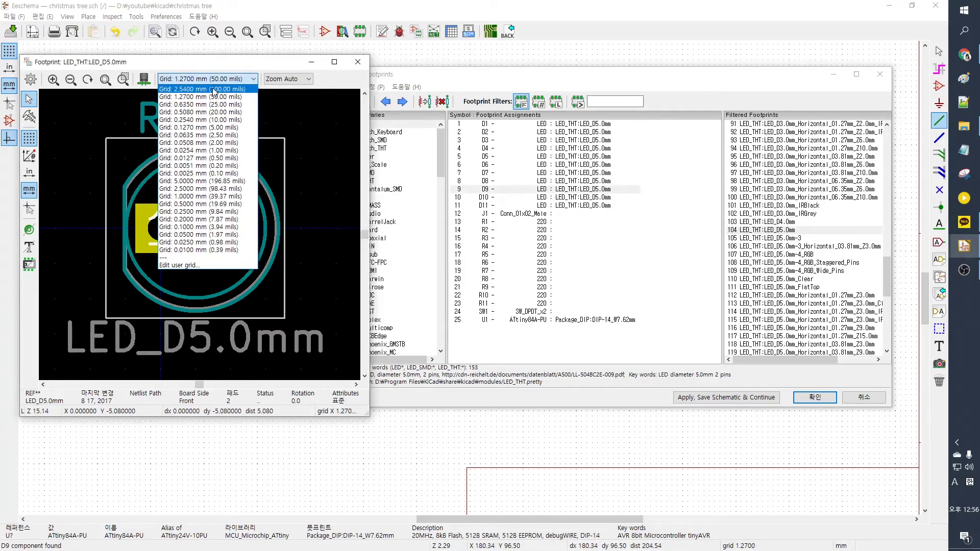
{"action": "left_click", "coordinate": [214, 90]}
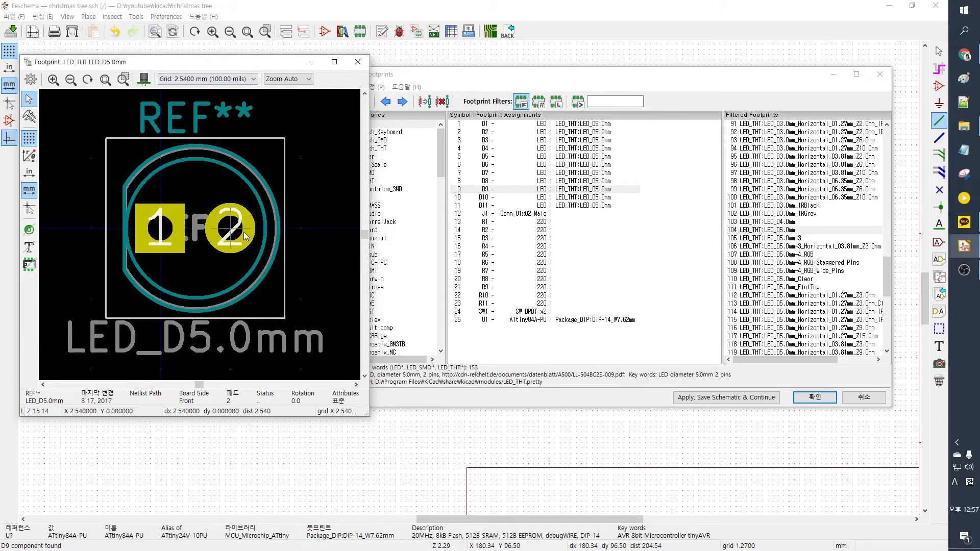
{"action": "left_click", "coordinate": [194, 80]}
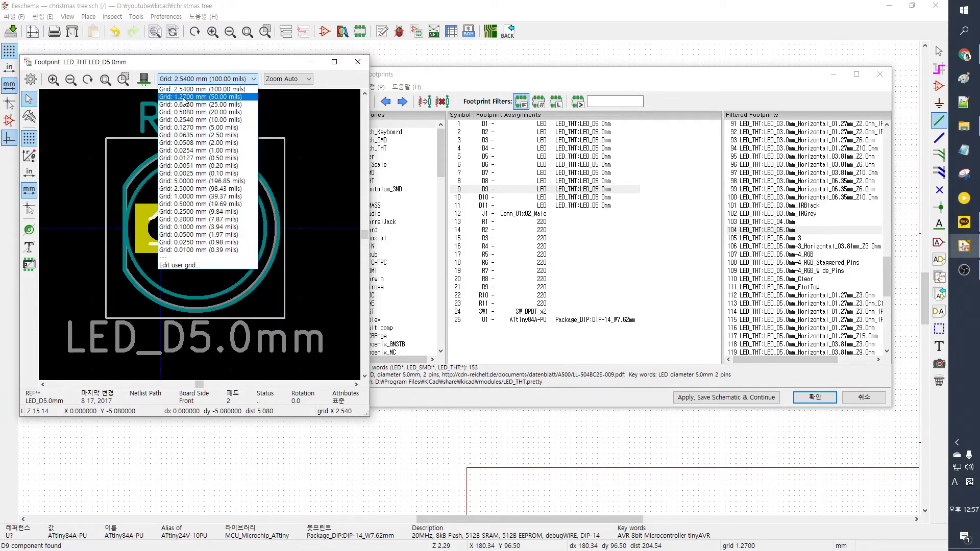
{"action": "left_click", "coordinate": [223, 88]}
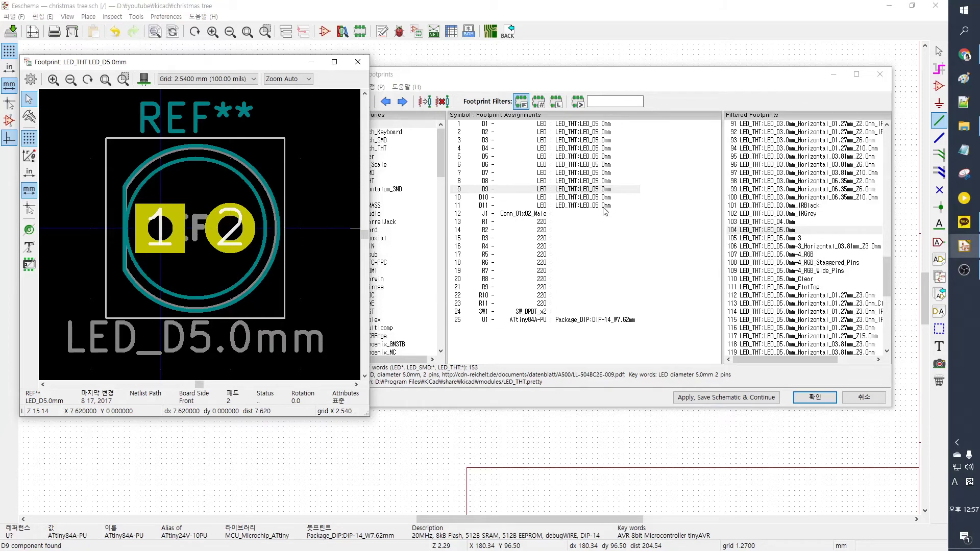
Step: Select connector J1 and browse its candidate footprints, previewing Harwin_M20-89003xx_1x03_P2.54mm_Horizontal
{"action": "left_click", "coordinate": [561, 214]}
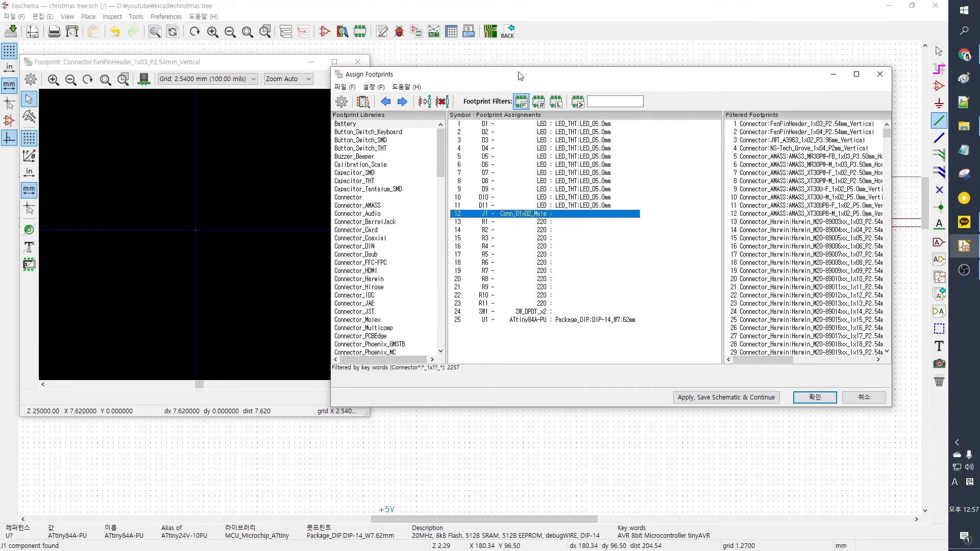
{"action": "left_click_drag", "start_coordinate": [516, 71], "coordinate": [528, 104]}
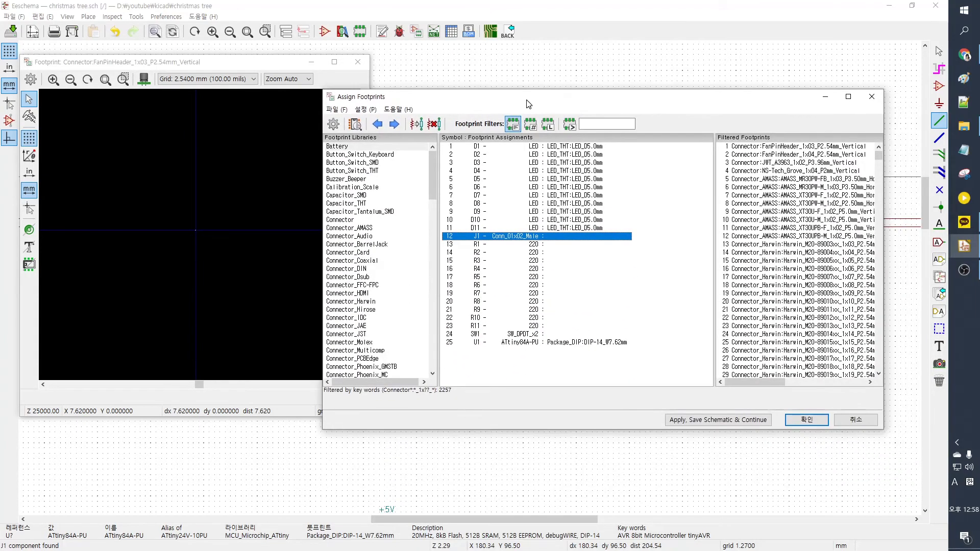
{"action": "left_click", "coordinate": [775, 171]}
{"action": "left_click", "coordinate": [782, 245]}
{"action": "scroll", "coordinate": [799, 260], "scroll_direction": "down", "scroll_amount": 4}
{"action": "scroll", "coordinate": [785, 253], "scroll_direction": "down", "scroll_amount": 20}
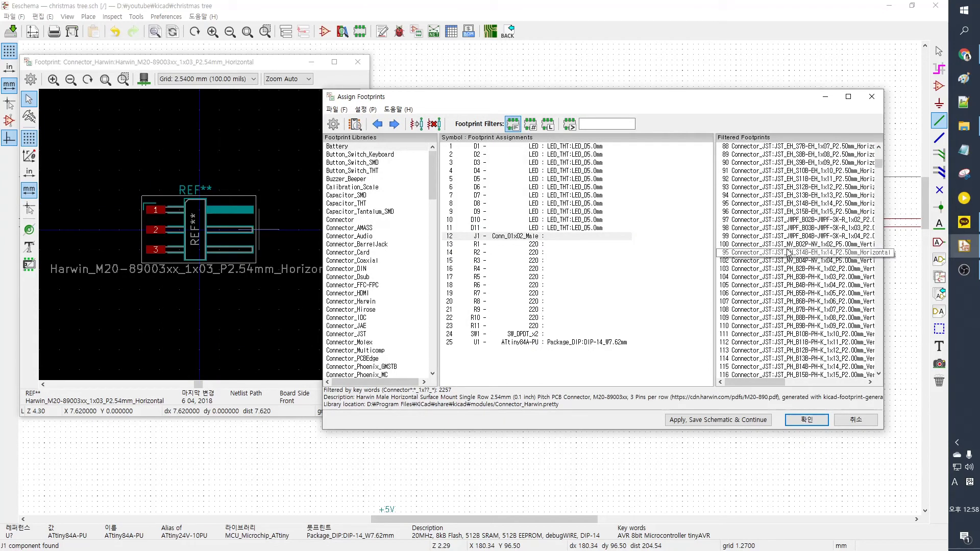
{"action": "scroll", "coordinate": [785, 248], "scroll_direction": "down", "scroll_amount": 2}
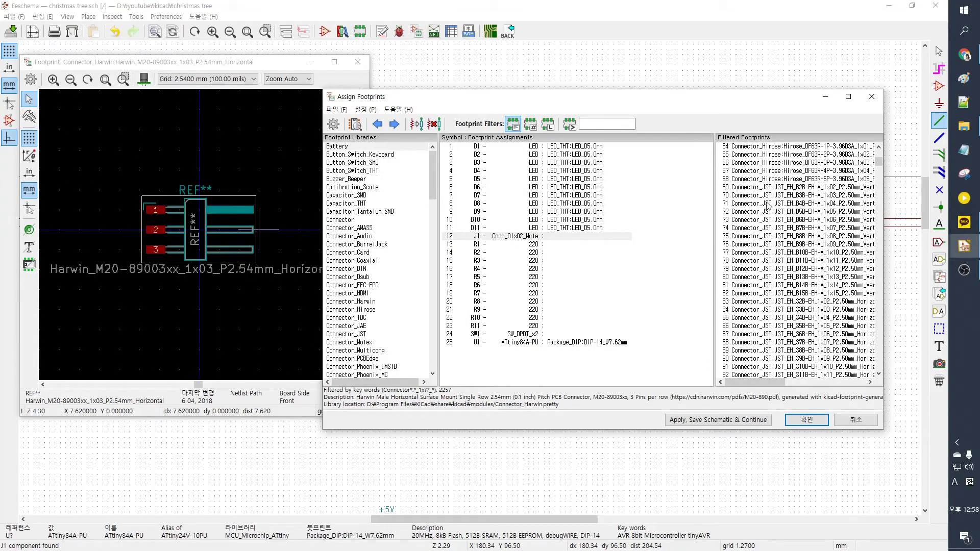
Step: Browse the Molex and Phoenix connector footprints for J1, previewing Molex_Sabre_46007-1106_1x06_P7.49mm_Horizontal_ThermalVias
{"action": "left_click_drag", "start_coordinate": [879, 165], "coordinate": [879, 197]}
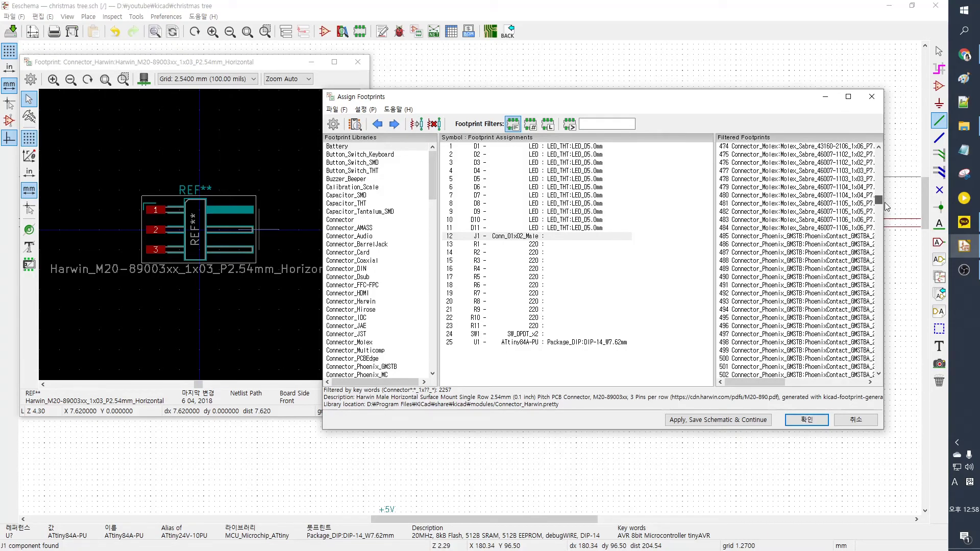
{"action": "left_click", "coordinate": [790, 195]}
{"action": "left_click", "coordinate": [801, 227]}
{"action": "scroll", "coordinate": [837, 240], "scroll_direction": "down", "scroll_amount": 10}
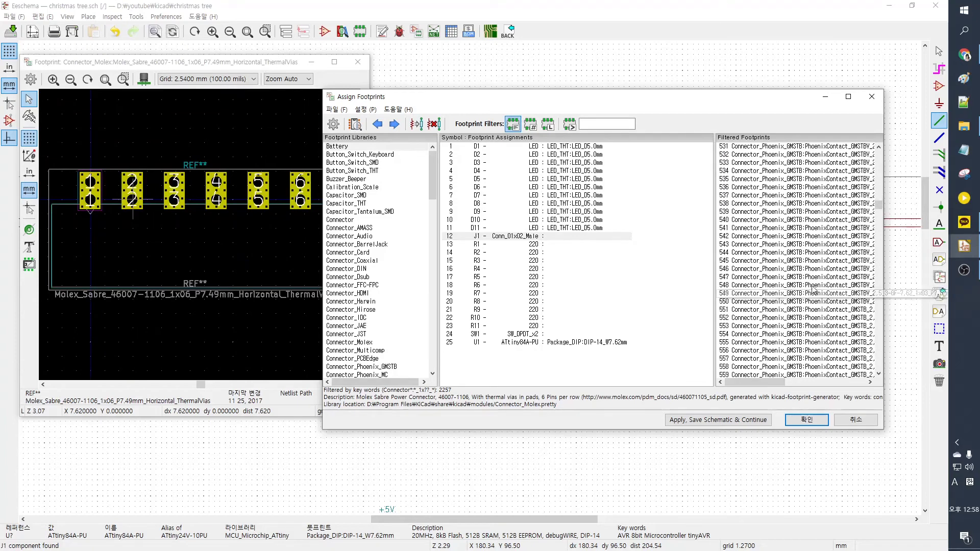
{"action": "scroll", "coordinate": [864, 250], "scroll_direction": "down", "scroll_amount": 20}
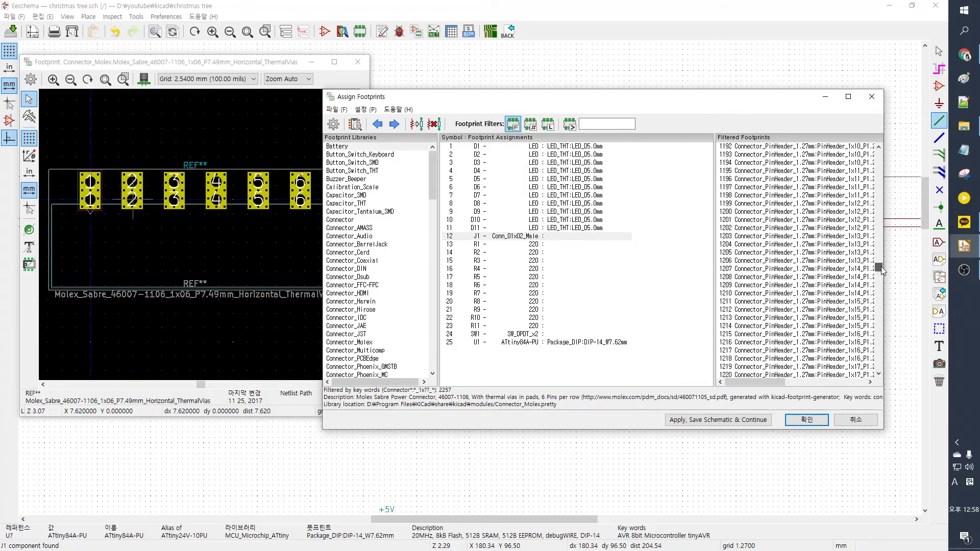
Step: Browse the 1.00 mm, 1.27 mm and 2.54 mm single-row pin header footprints for J1, previewing several of them
{"action": "left_click", "coordinate": [790, 221]}
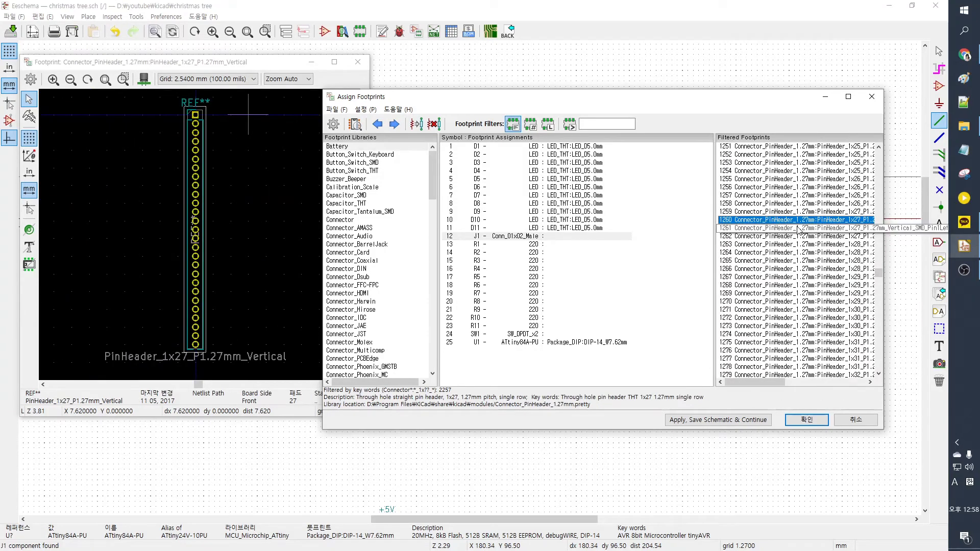
{"action": "left_click", "coordinate": [839, 204]}
{"action": "scroll", "coordinate": [872, 270], "scroll_direction": "up", "scroll_amount": 11}
{"action": "scroll", "coordinate": [872, 266], "scroll_direction": "up", "scroll_amount": 20}
{"action": "left_click", "coordinate": [845, 219]}
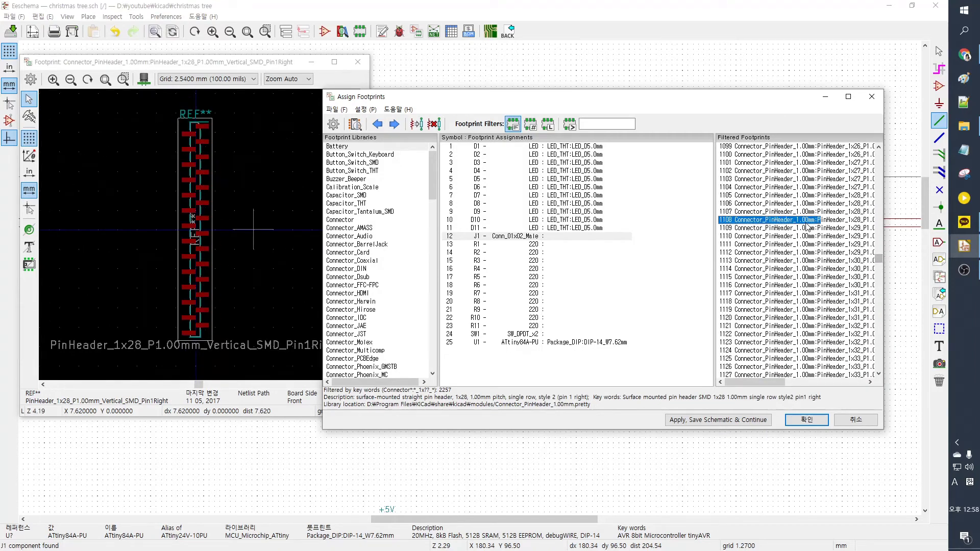
{"action": "left_click_drag", "start_coordinate": [882, 262], "coordinate": [882, 306]}
{"action": "left_click", "coordinate": [819, 223]}
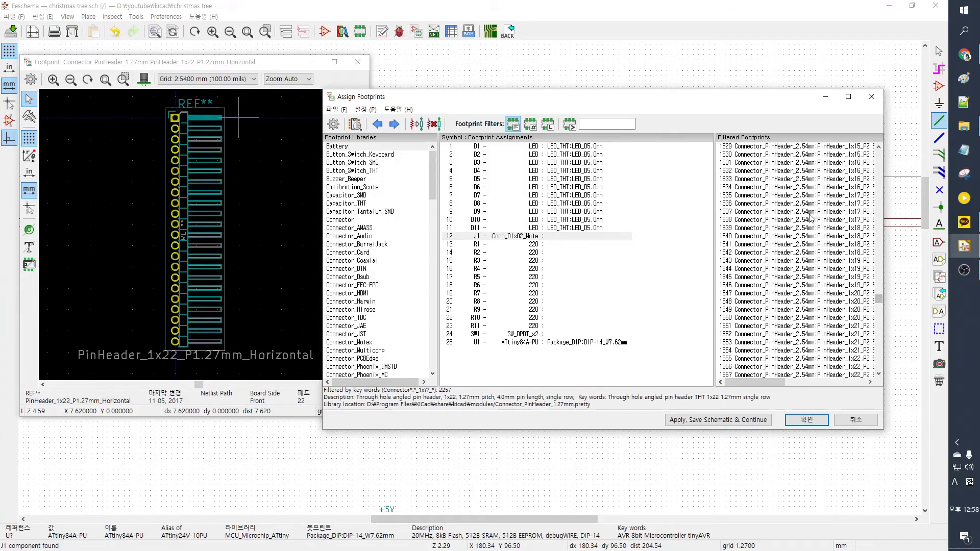
{"action": "left_click", "coordinate": [814, 211]}
{"action": "scroll", "coordinate": [811, 235], "scroll_direction": "up", "scroll_amount": 16}
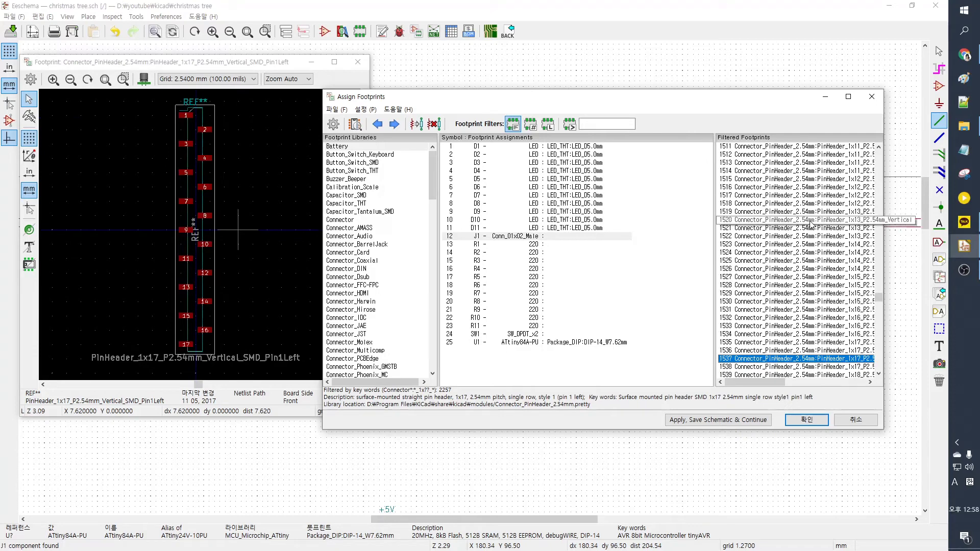
Step: Compare the horizontal and vertical 1x02 2.54 mm pin headers and assign Connector_PinHeader_2.54mm:PinHeader_1x02_P2.54mm_Vertical to J1
{"action": "scroll", "coordinate": [816, 230], "scroll_direction": "up", "scroll_amount": 4}
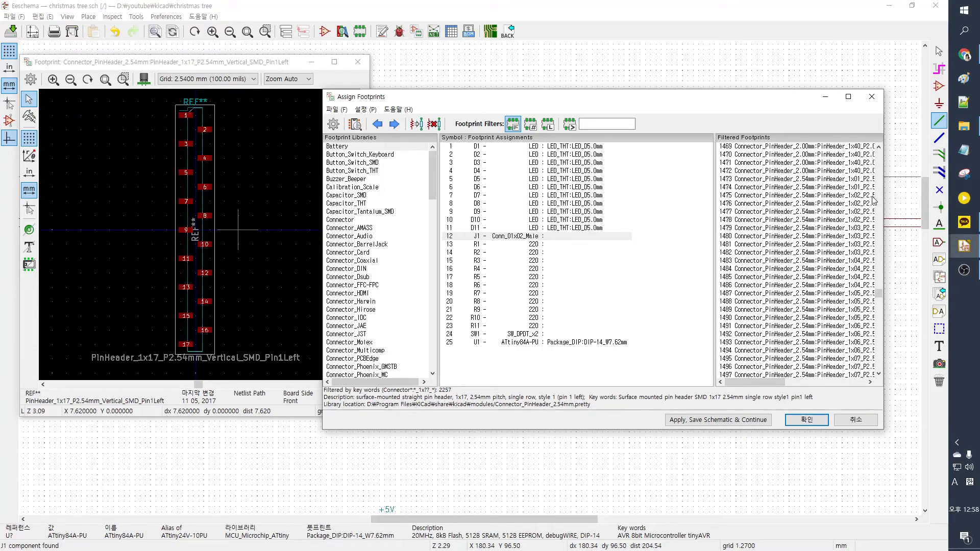
{"action": "left_click_drag", "start_coordinate": [775, 385], "coordinate": [796, 385]}
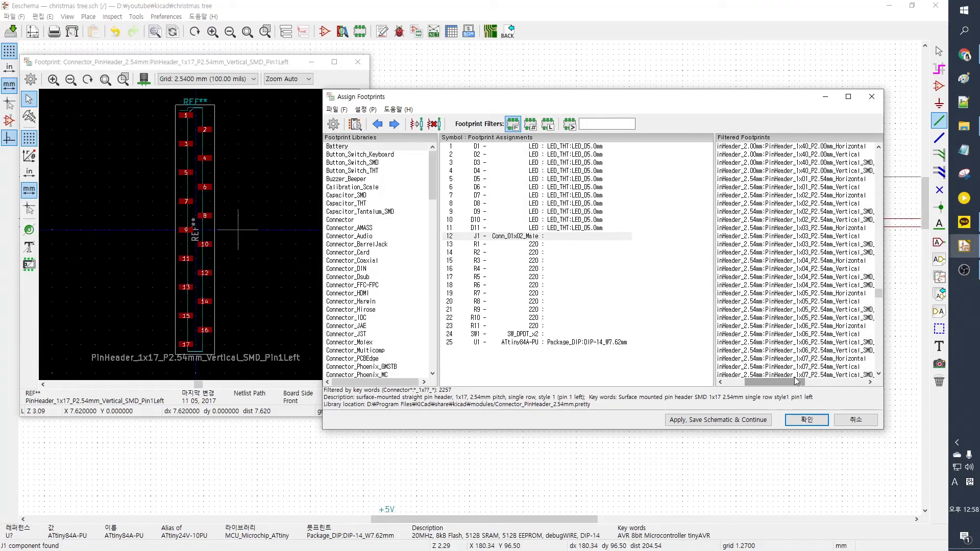
{"action": "left_click", "coordinate": [801, 195]}
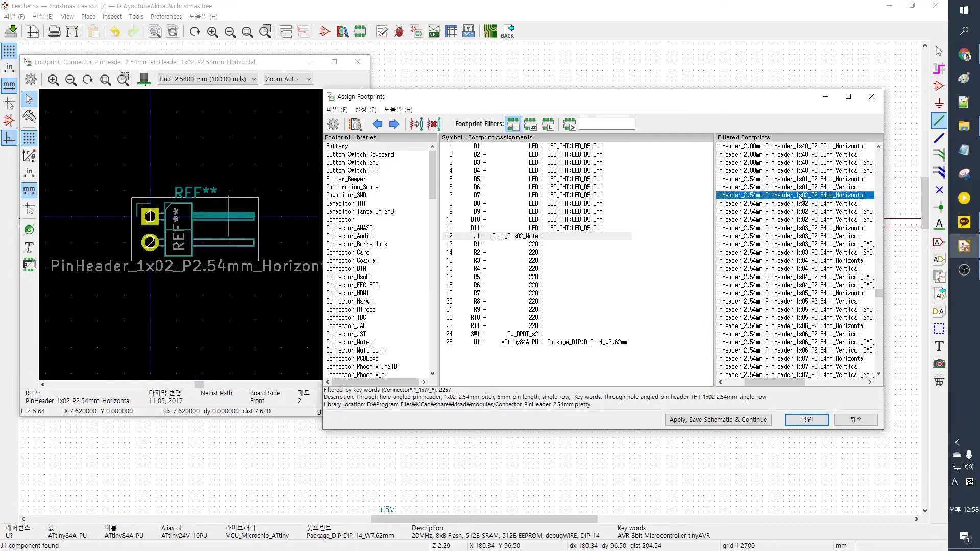
{"action": "left_click", "coordinate": [803, 204]}
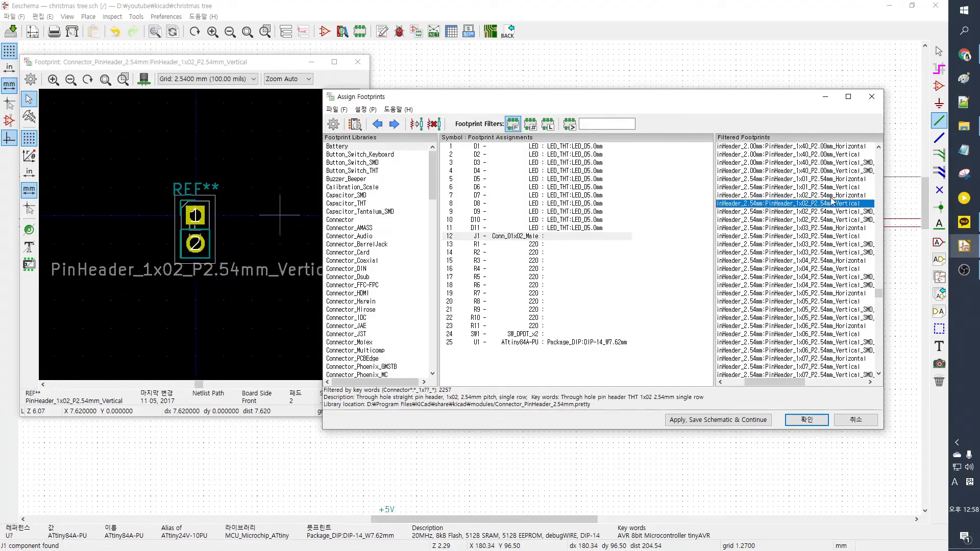
{"action": "left_click", "coordinate": [837, 196]}
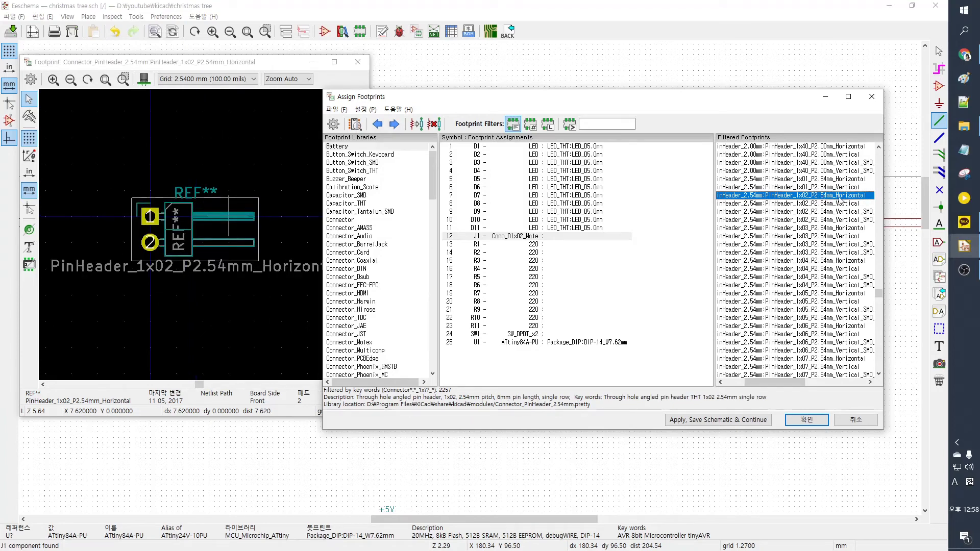
{"action": "left_click", "coordinate": [842, 204]}
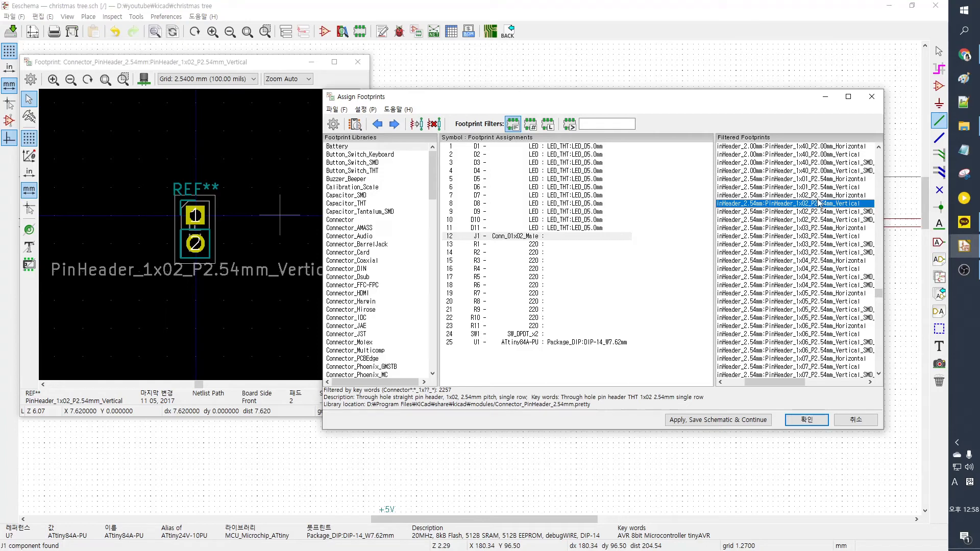
{"action": "double_click", "coordinate": [833, 204]}
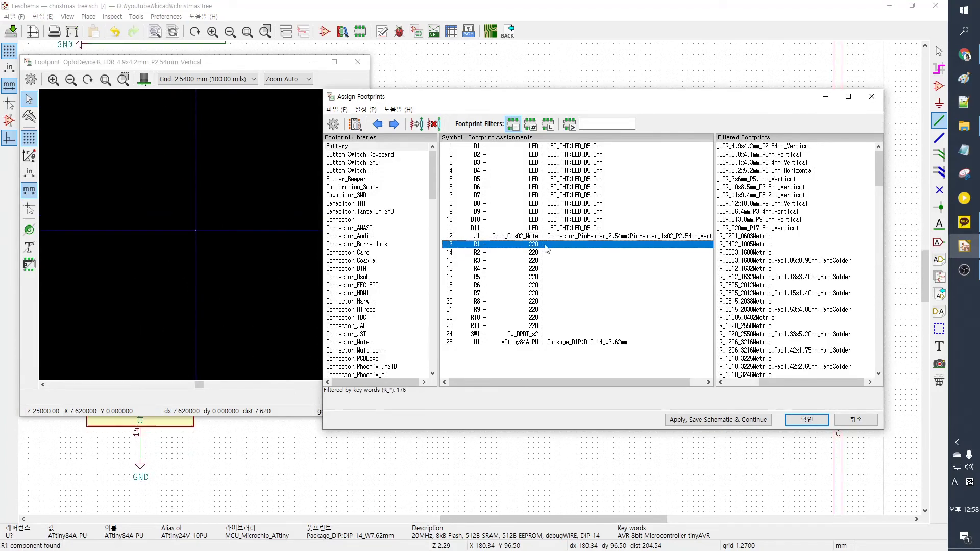
Step: Preview OptoDevice LDR and Resistor_SMD candidate footprints for R1, including R_LDR_D13.8mm_P9.0mm_Vertical and R_0201_0603Metric
{"action": "left_click", "coordinate": [764, 162]}
{"action": "left_click_drag", "start_coordinate": [809, 381], "coordinate": [773, 381]}
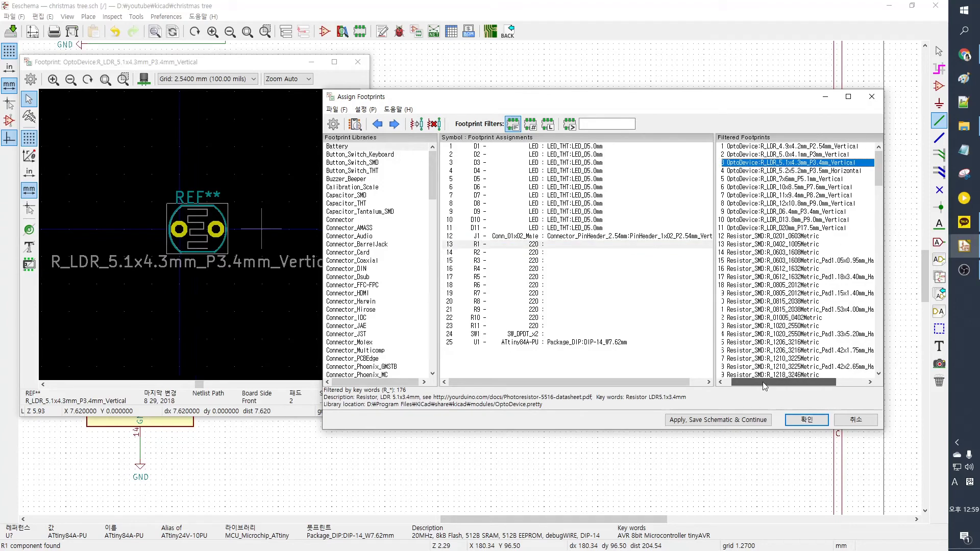
{"action": "left_click", "coordinate": [771, 195]}
{"action": "left_click", "coordinate": [769, 236]}
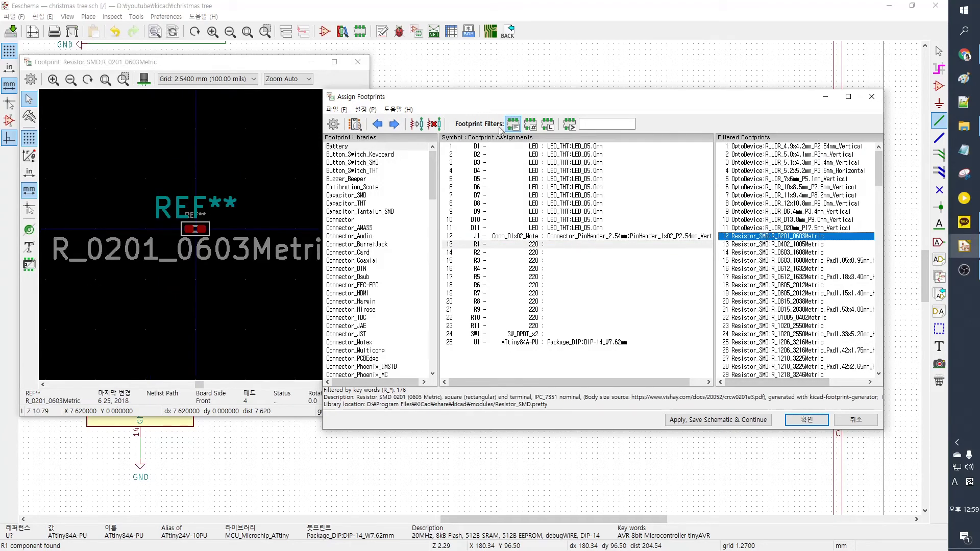
{"action": "left_click", "coordinate": [793, 245]}
{"action": "left_click", "coordinate": [778, 236]}
{"action": "left_click", "coordinate": [773, 195]}
{"action": "left_click", "coordinate": [776, 219]}
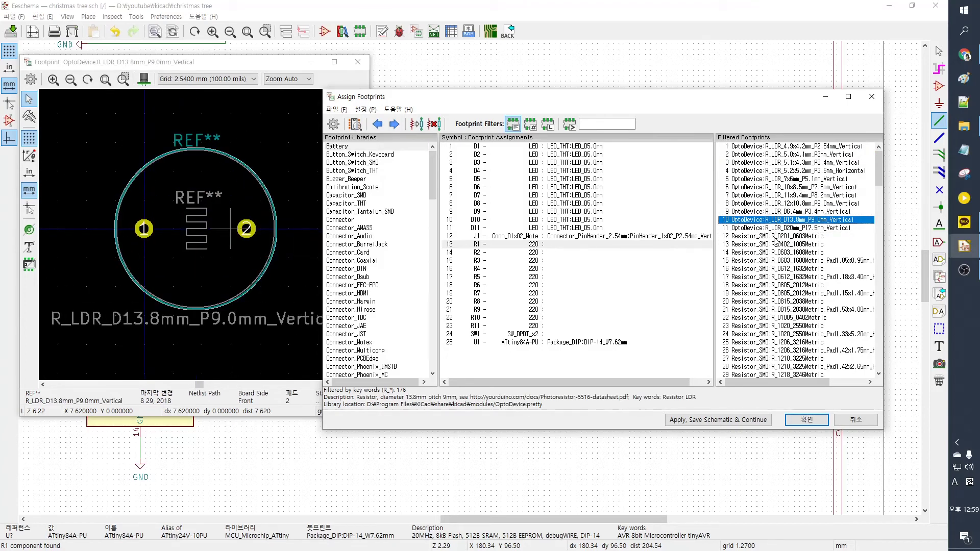
{"action": "left_click", "coordinate": [775, 237]}
Step: Preview the Resistor_THT SIP array footprints offered for R1, including R_Array_SIP11 and R_Array_SIP14
{"action": "scroll", "coordinate": [788, 245], "scroll_direction": "down", "scroll_amount": 20}
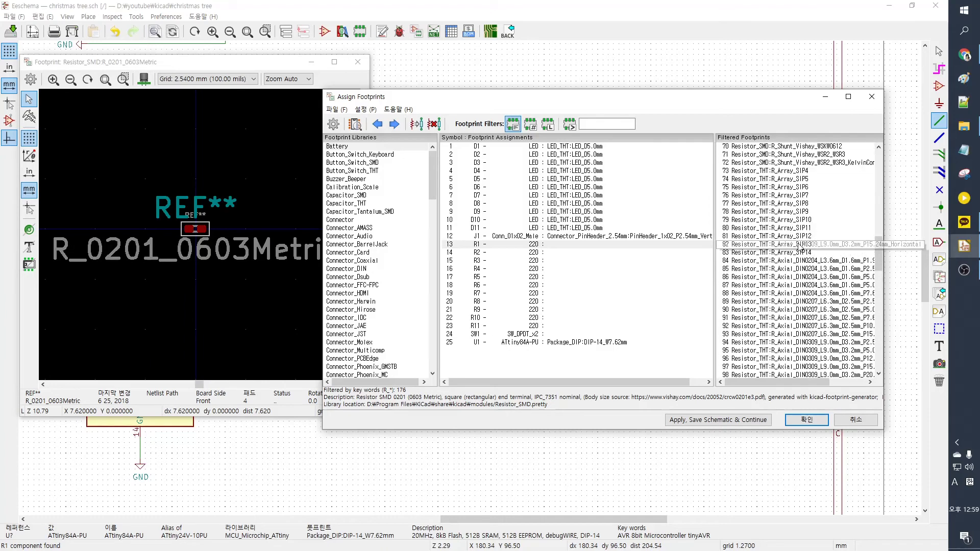
{"action": "left_click", "coordinate": [776, 186]}
{"action": "left_click", "coordinate": [780, 219]}
{"action": "left_click", "coordinate": [781, 228]}
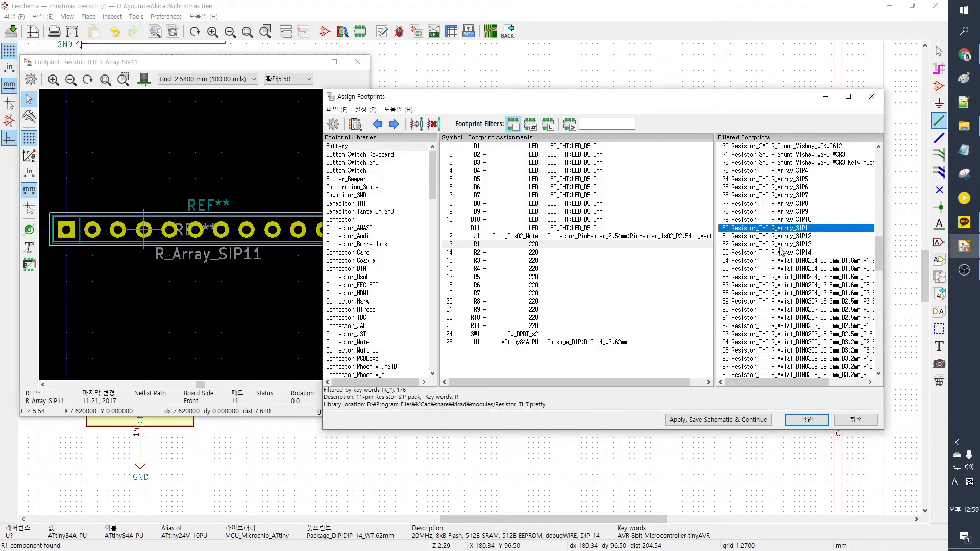
{"action": "left_click", "coordinate": [784, 253]}
{"action": "left_click", "coordinate": [784, 180]}
{"action": "left_click", "coordinate": [786, 236]}
{"action": "left_click", "coordinate": [786, 244]}
{"action": "left_click", "coordinate": [789, 252]}
{"action": "left_click", "coordinate": [793, 261]}
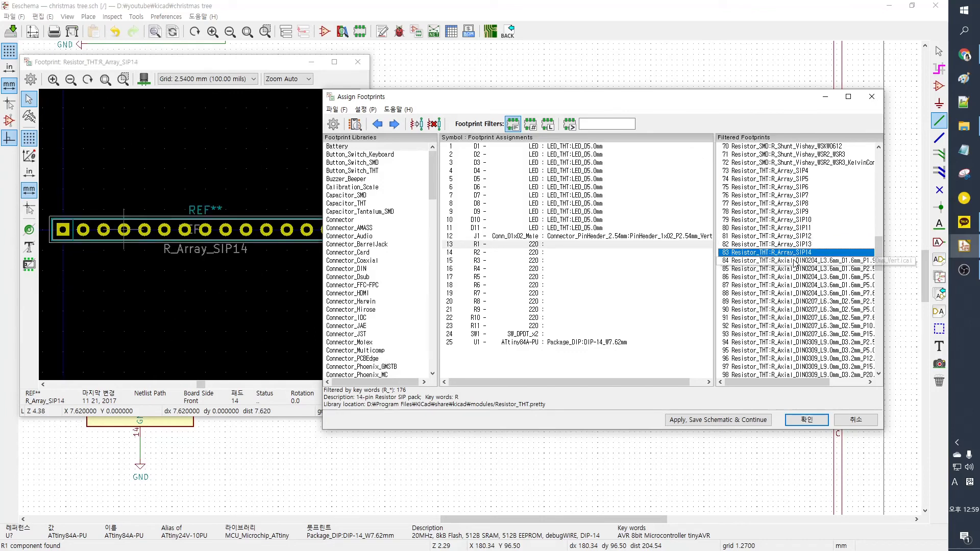
Step: Compare the axial DIN0204 and DIN0207 resistor footprints and assign Resistor_THT:R_Axial_DIN0207_L6.3mm_D2.5mm_P7.62mm_Horizontal to R1
{"action": "scroll", "coordinate": [810, 276], "scroll_direction": "down", "scroll_amount": 2}
{"action": "scroll", "coordinate": [810, 276], "scroll_direction": "right", "scroll_amount": 2}
{"action": "left_click", "coordinate": [814, 221]}
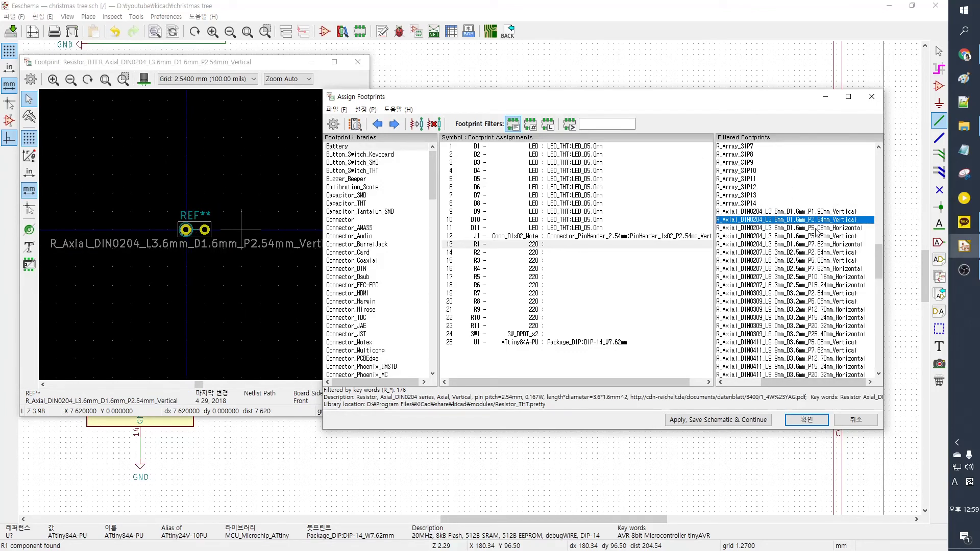
{"action": "left_click", "coordinate": [849, 212]}
{"action": "left_click", "coordinate": [852, 220]}
{"action": "left_click", "coordinate": [822, 269]}
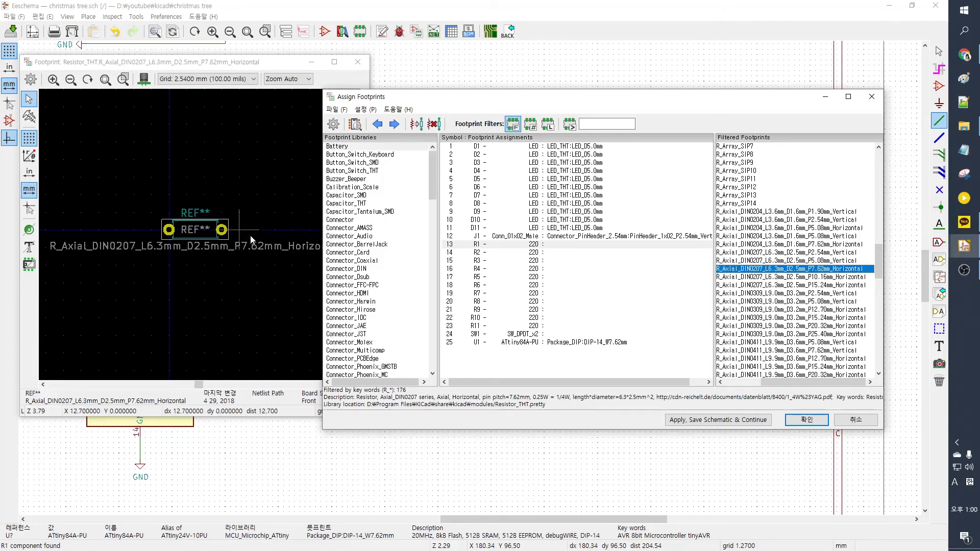
{"action": "left_click", "coordinate": [740, 382]}
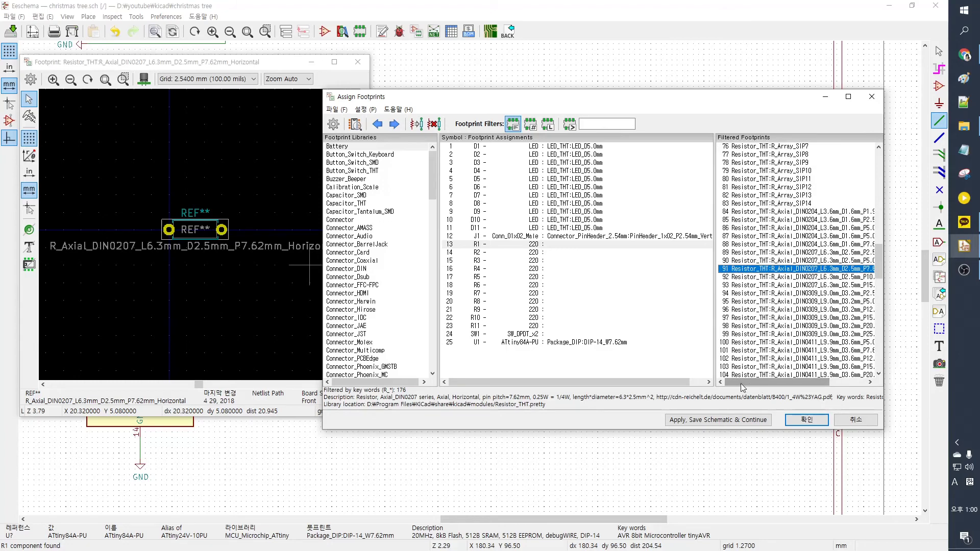
{"action": "left_click", "coordinate": [741, 269]}
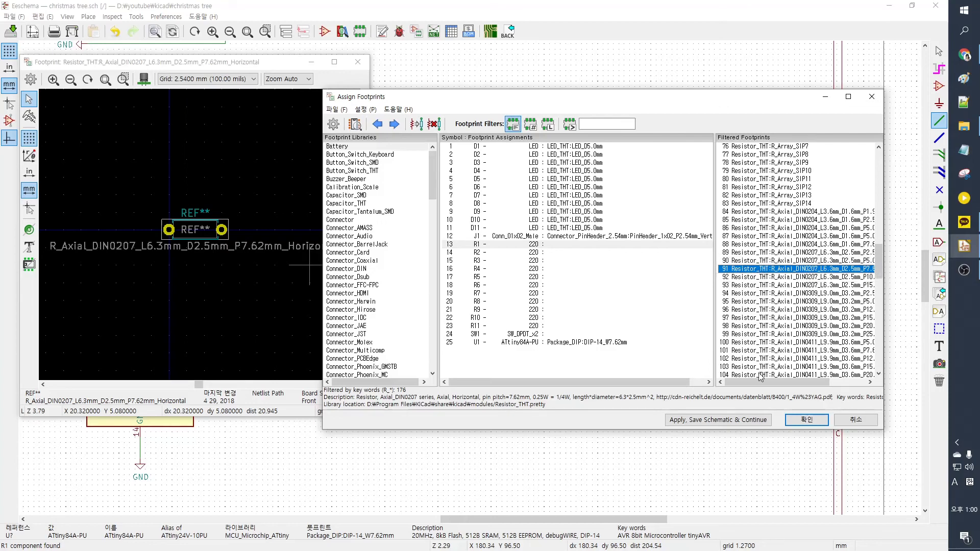
{"action": "left_click_drag", "start_coordinate": [758, 382], "coordinate": [789, 386]}
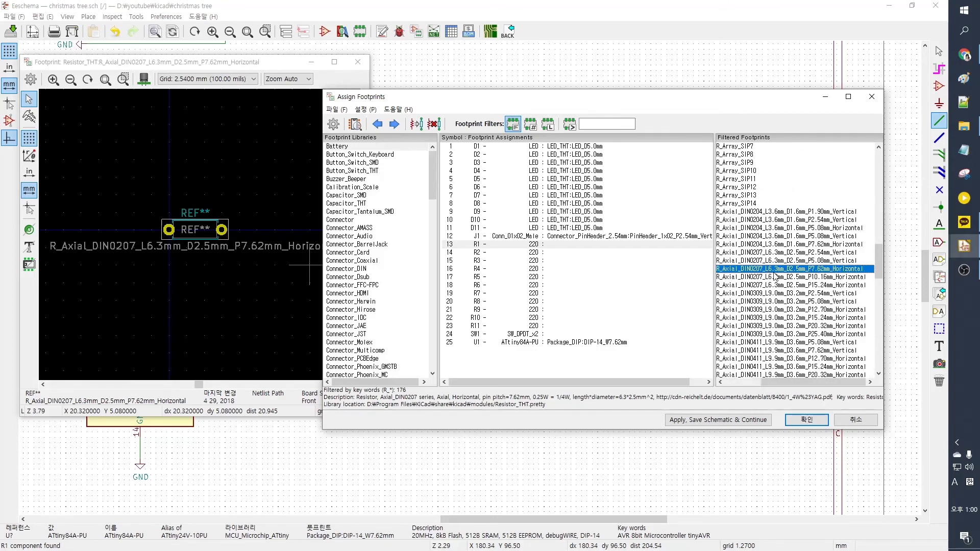
{"action": "double_click", "coordinate": [835, 269]}
Step: Copy R1's axial DIN0207 P7.62mm horizontal footprint assignment to the resistors R2 through R11
{"action": "key", "text": "Up"}
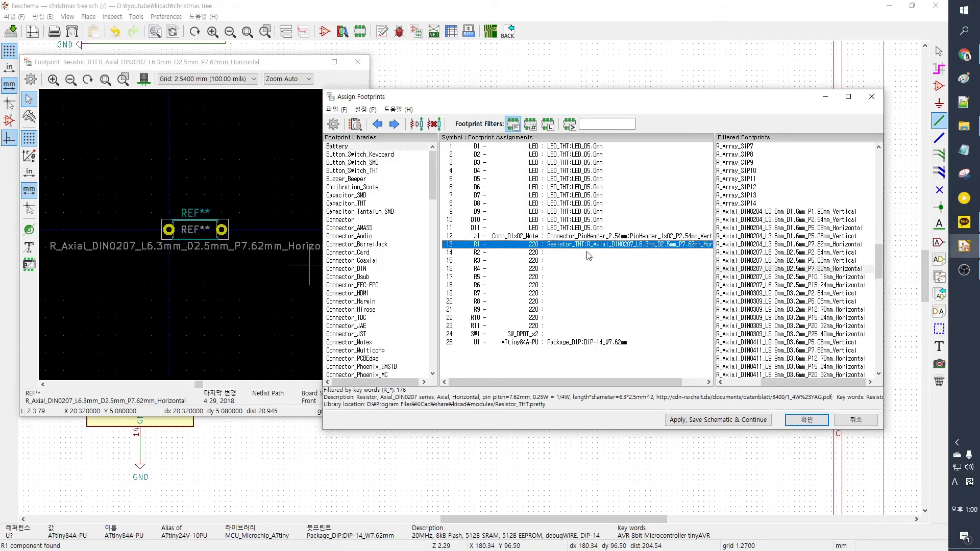
{"action": "left_click", "coordinate": [551, 252]}
{"action": "key", "text": "ctrl+v"}
{"action": "left_click", "coordinate": [551, 260]}
{"action": "key", "text": "ctrl+v"}
{"action": "left_click", "coordinate": [552, 268]}
{"action": "key", "text": "ctrl+v"}
{"action": "left_click", "coordinate": [552, 277]}
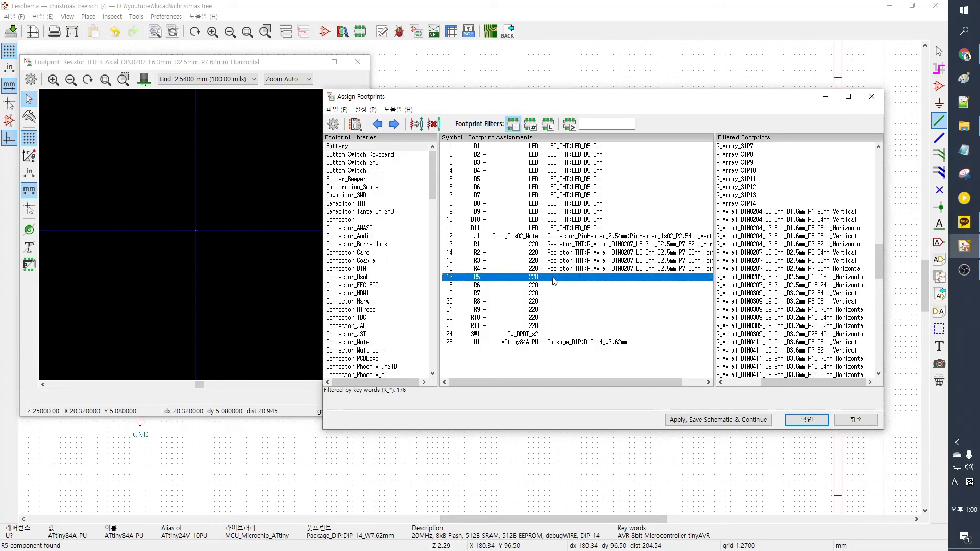
{"action": "key", "text": "ctrl+v"}
{"action": "left_click", "coordinate": [552, 285]}
{"action": "key", "text": "ctrl+v"}
{"action": "left_click", "coordinate": [557, 293]}
{"action": "key", "text": "ctrl+v"}
{"action": "left_click", "coordinate": [558, 302]}
{"action": "left_click", "coordinate": [560, 326]}
{"action": "key", "text": "ctrl+v"}
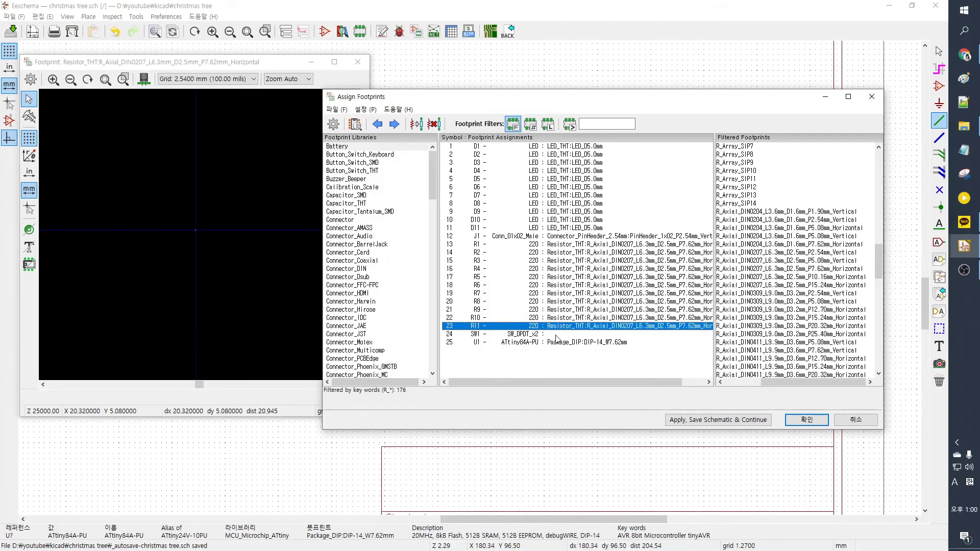
Step: Select switch SW1 and compare its candidate DPDT footprints, from SW_CuK_JS202011AQN_DPDT_Angled to SW_PUSH_E-Switch_FS5700DP_DPDT
{"action": "left_click", "coordinate": [545, 335]}
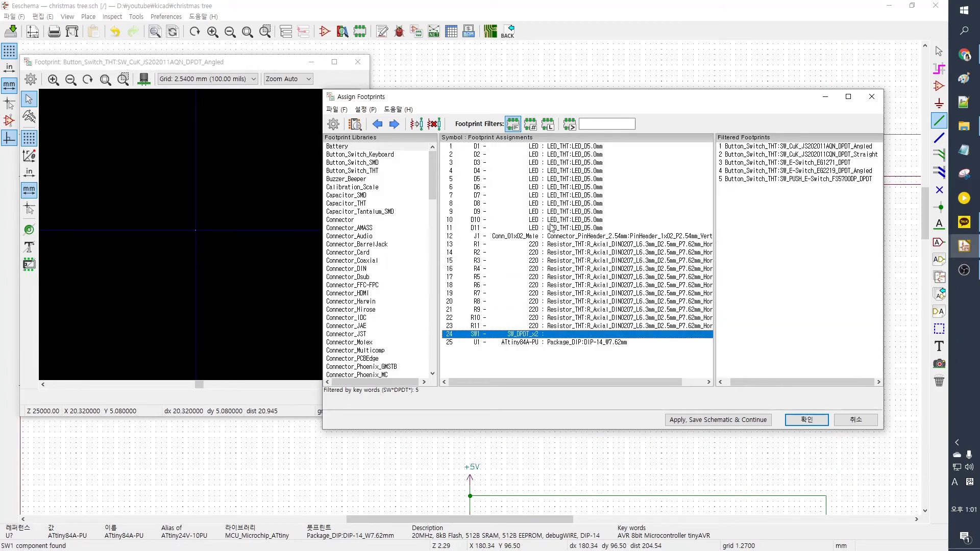
{"action": "left_click", "coordinate": [738, 157]}
{"action": "left_click", "coordinate": [740, 163]}
{"action": "left_click", "coordinate": [749, 179]}
{"action": "left_click", "coordinate": [747, 164]}
{"action": "left_click", "coordinate": [747, 148]}
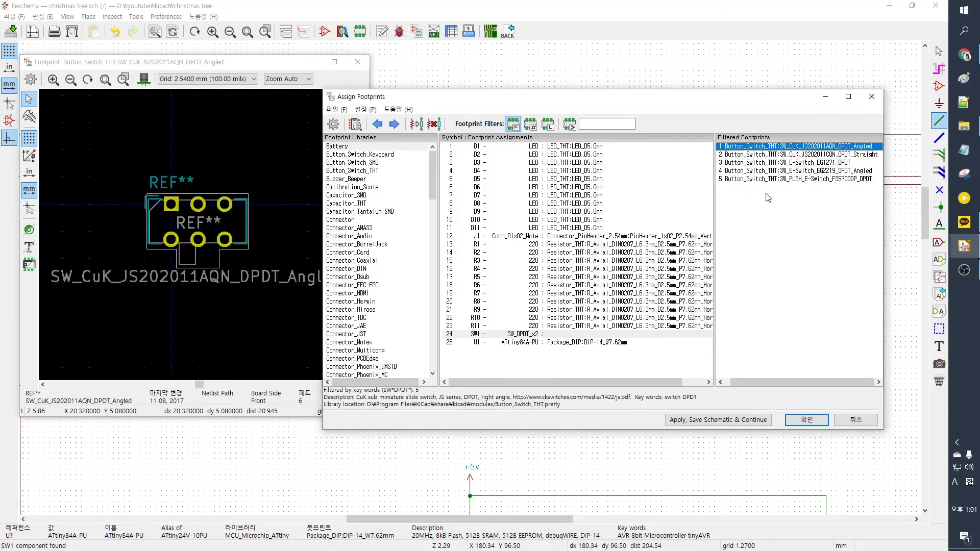
{"action": "left_click", "coordinate": [768, 155]}
{"action": "left_click", "coordinate": [767, 163]}
{"action": "left_click", "coordinate": [764, 171]}
{"action": "left_click", "coordinate": [761, 179]}
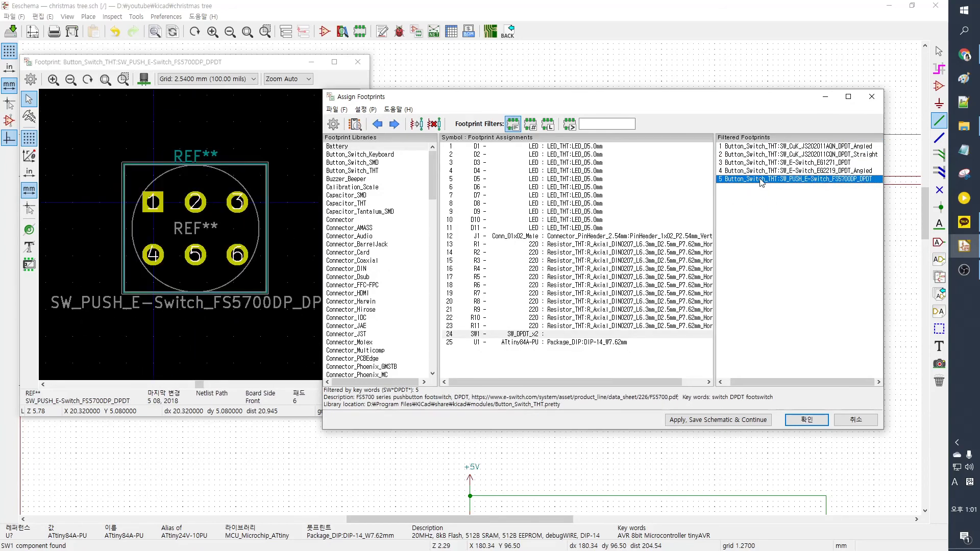
{"action": "left_click", "coordinate": [758, 171]}
{"action": "left_click", "coordinate": [759, 162]}
{"action": "left_click", "coordinate": [764, 155]}
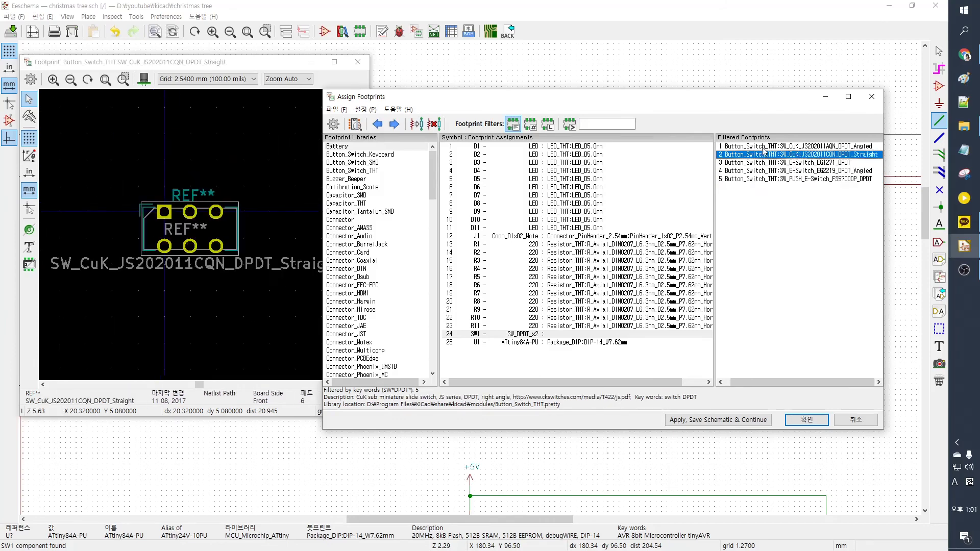
{"action": "left_click", "coordinate": [763, 147]}
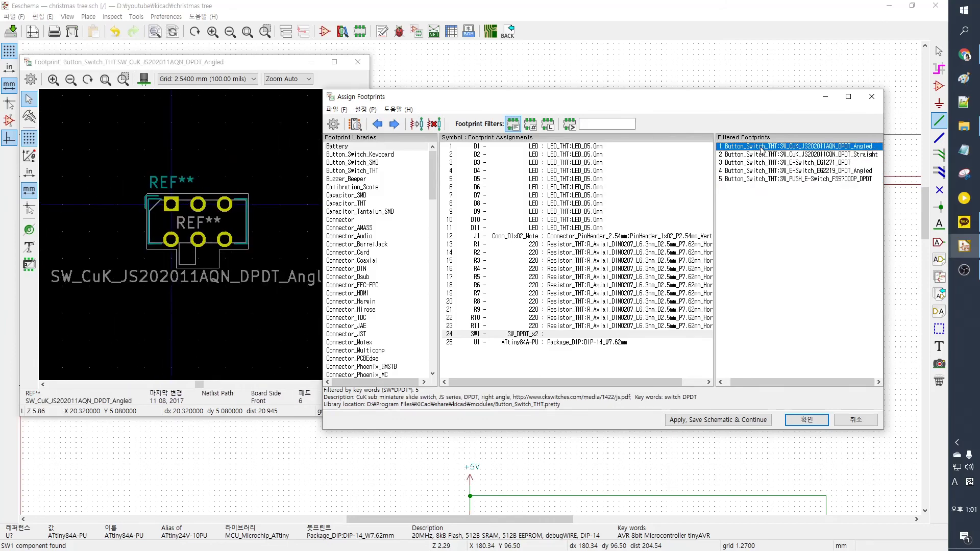
Step: Turn off footprint filtering by symbol keywords and locate J1's PinHeader_1x02_P2.54mm_Vertical in the full footprint list
{"action": "left_click", "coordinate": [513, 124]}
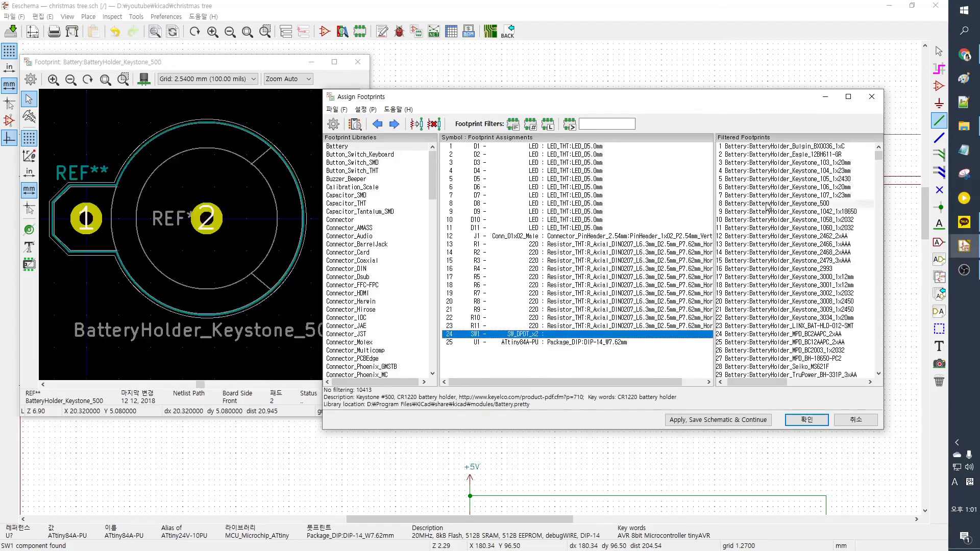
{"action": "left_click", "coordinate": [576, 238]}
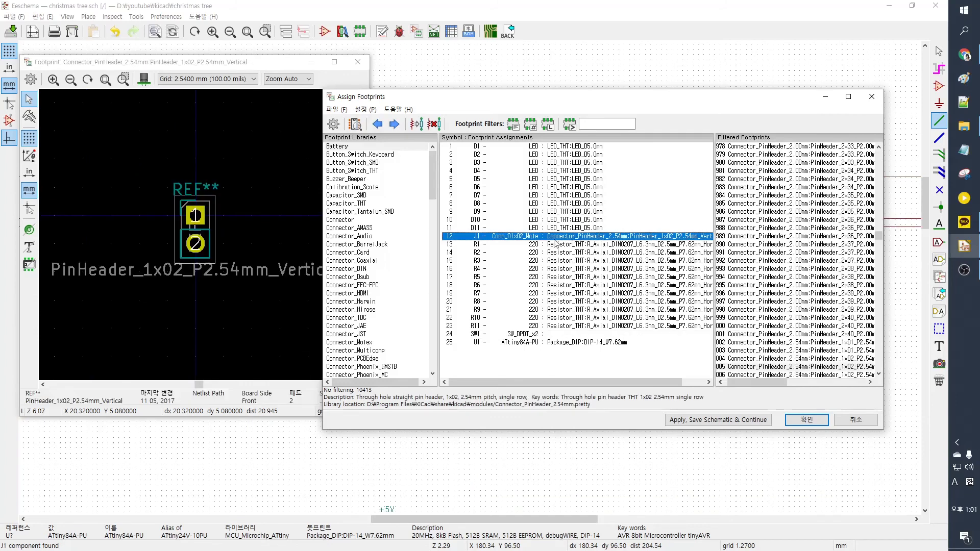
{"action": "scroll", "coordinate": [764, 388], "scroll_direction": "down", "scroll_amount": 3}
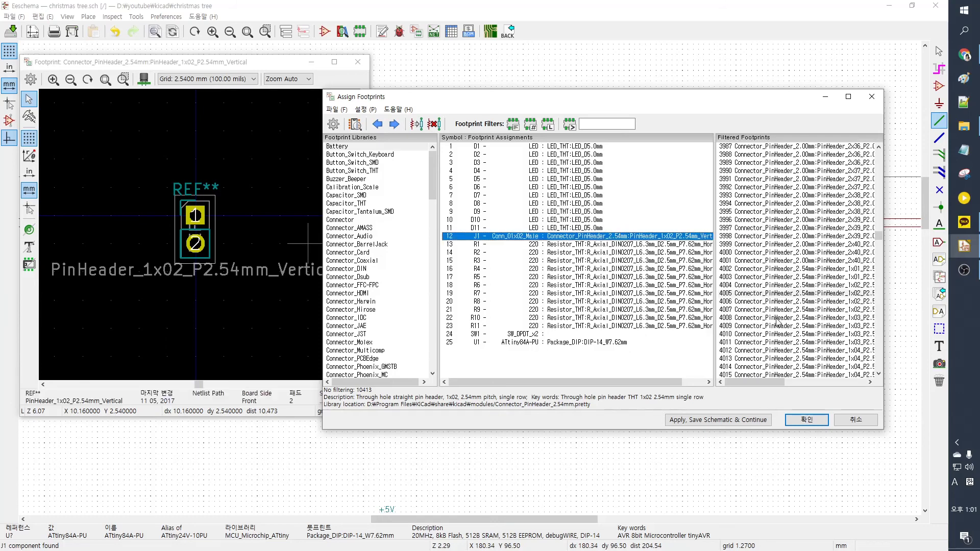
{"action": "left_click", "coordinate": [808, 295]}
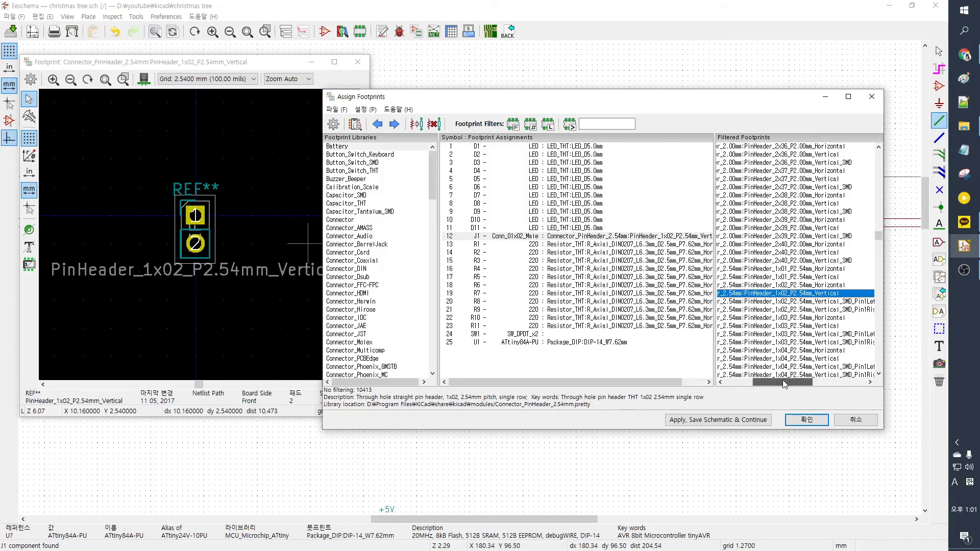
{"action": "left_click_drag", "start_coordinate": [789, 382], "coordinate": [760, 382]}
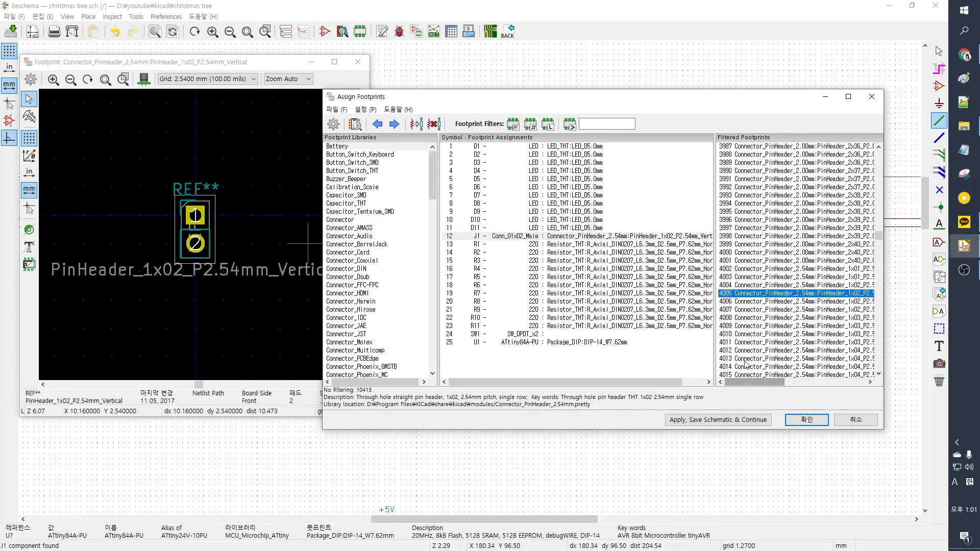
Step: Select switch SW1 and compare the 2.54 mm pin header footprints from PinHeader_1x02_P2.54mm_Vertical_SMD_Pin1Left to PinHeader_1x03_P2.54mm_Vertical
{"action": "left_click", "coordinate": [543, 335]}
{"action": "left_click", "coordinate": [769, 301]}
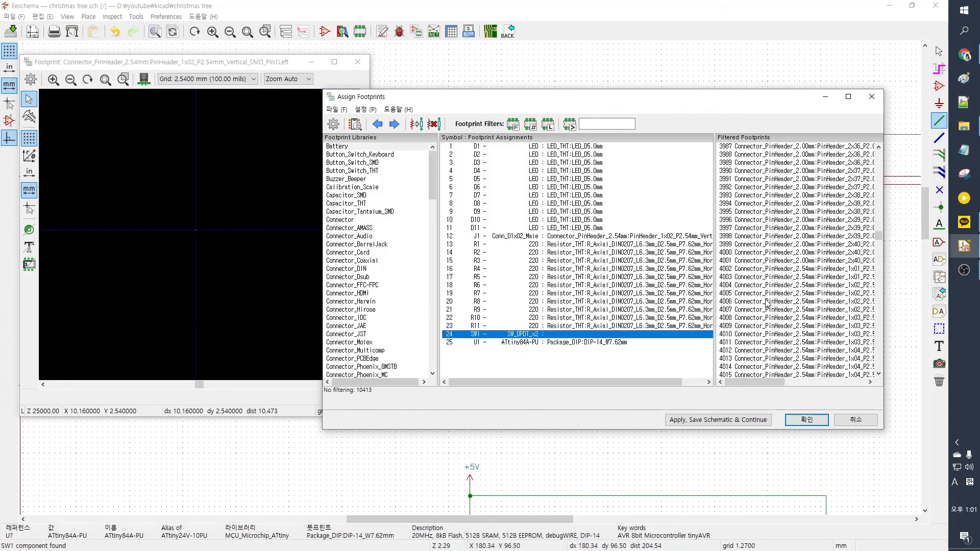
{"action": "scroll", "coordinate": [784, 315], "scroll_direction": "down", "scroll_amount": 2}
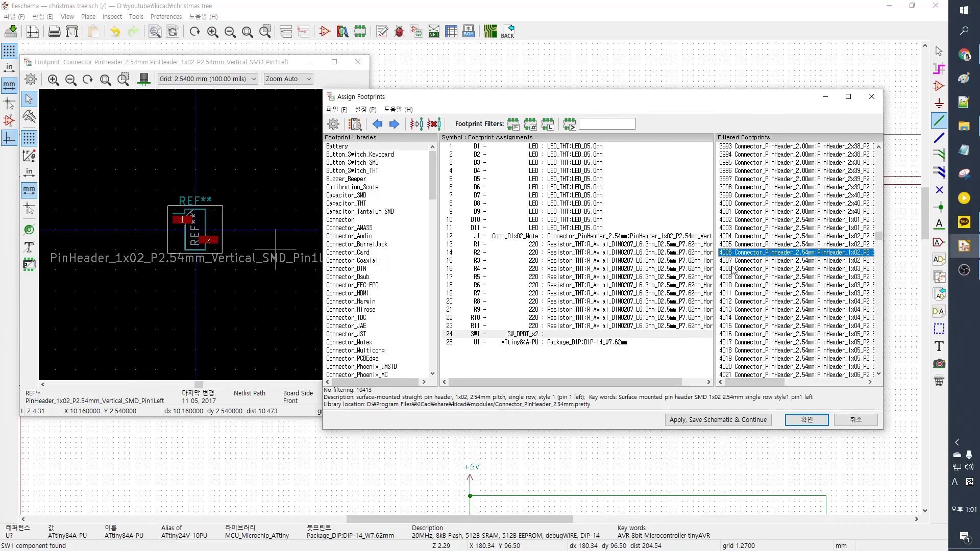
{"action": "left_click", "coordinate": [734, 268]}
{"action": "left_click", "coordinate": [750, 294]}
{"action": "left_click", "coordinate": [750, 269]}
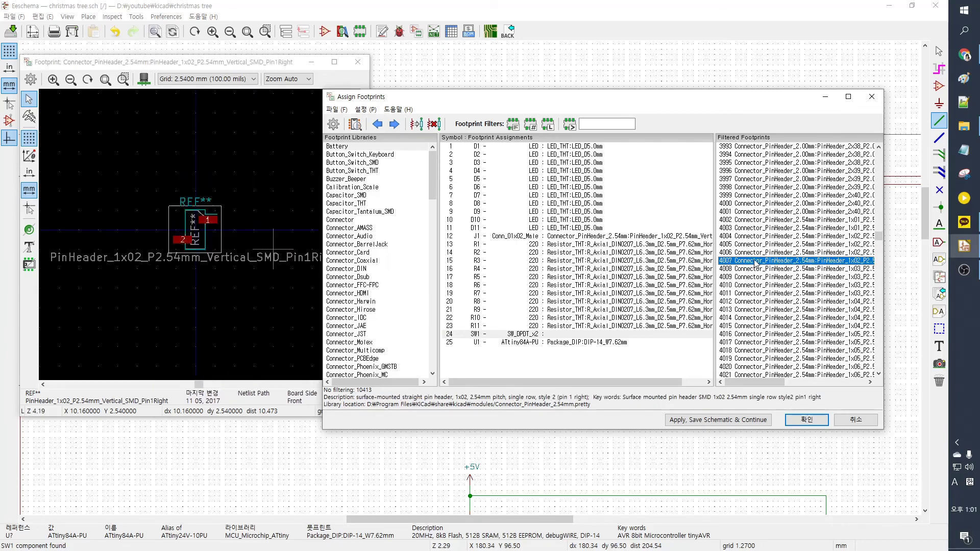
{"action": "left_click", "coordinate": [760, 276]}
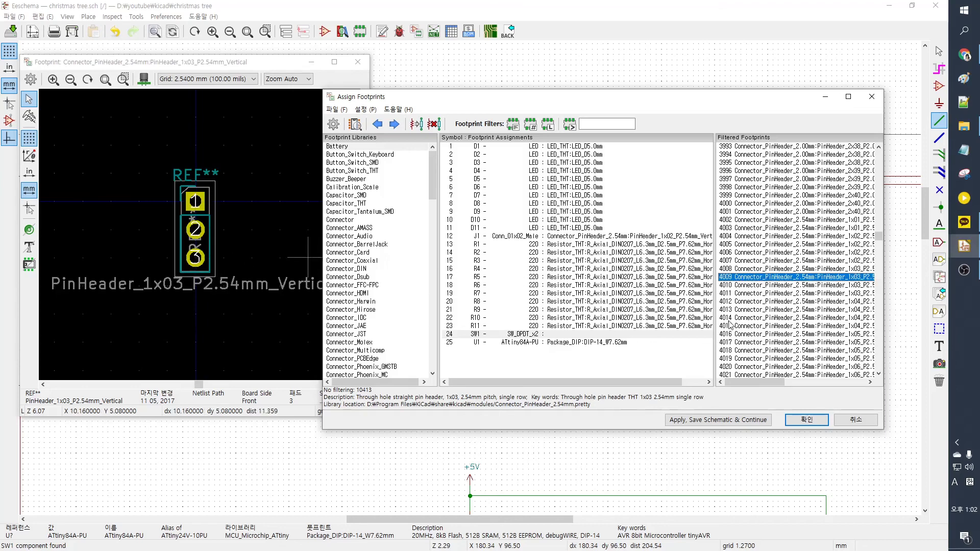
Step: Compare the horizontal and vertical 1x03 pin headers and assign Connector_PinHeader_2.54mm:PinHeader_1x03_P2.54mm_Vertical to SW1
{"action": "left_click_drag", "start_coordinate": [768, 385], "coordinate": [808, 381]}
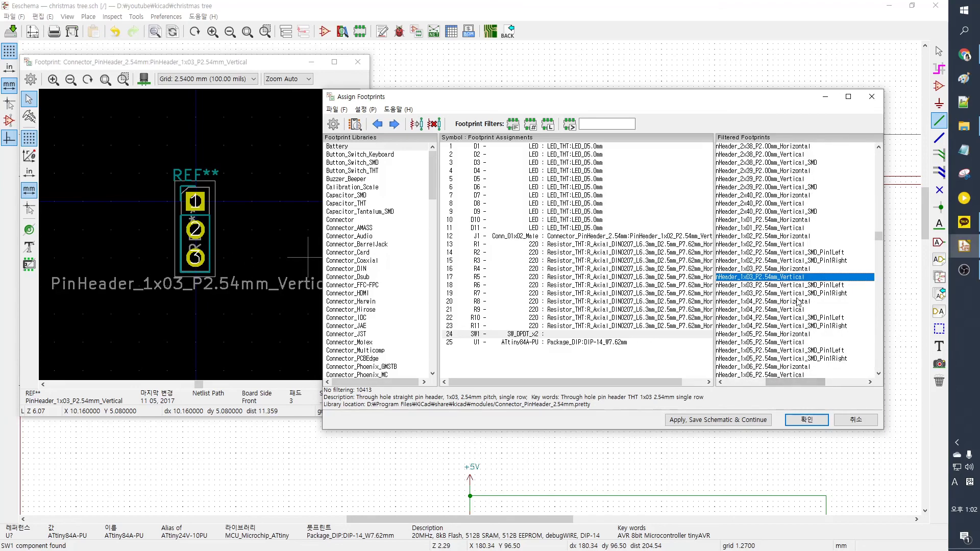
{"action": "left_click", "coordinate": [796, 270]}
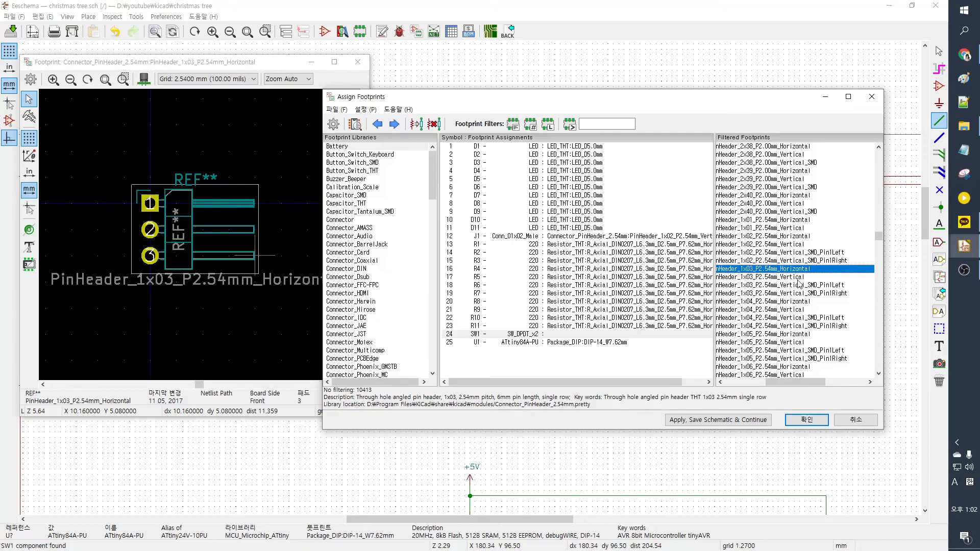
{"action": "left_click", "coordinate": [798, 279]}
{"action": "left_click_drag", "start_coordinate": [814, 381], "coordinate": [770, 383]}
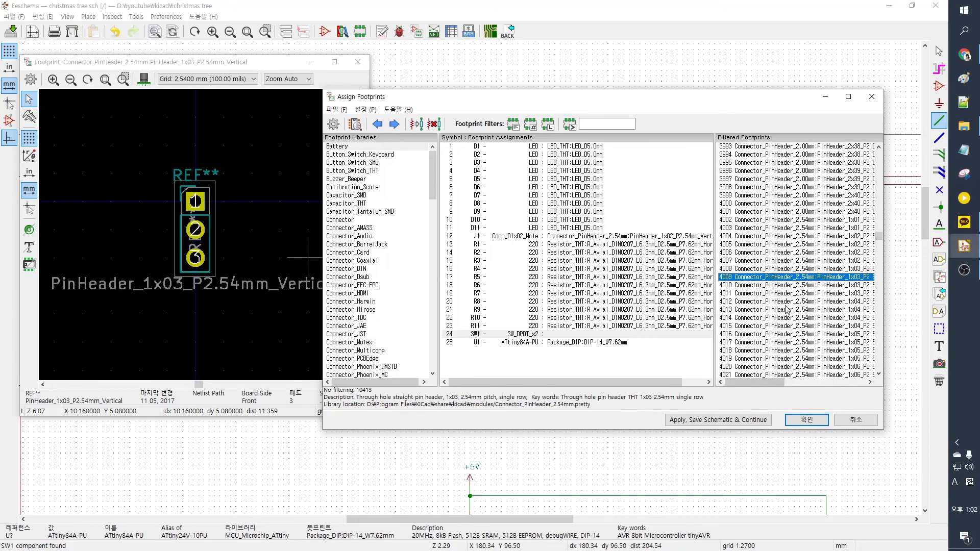
{"action": "double_click", "coordinate": [788, 278]}
Step: Review the footprint assignments of R11, SW1, U1, R9, R1 and D7, and accept all footprint assignments
{"action": "left_click", "coordinate": [605, 326]}
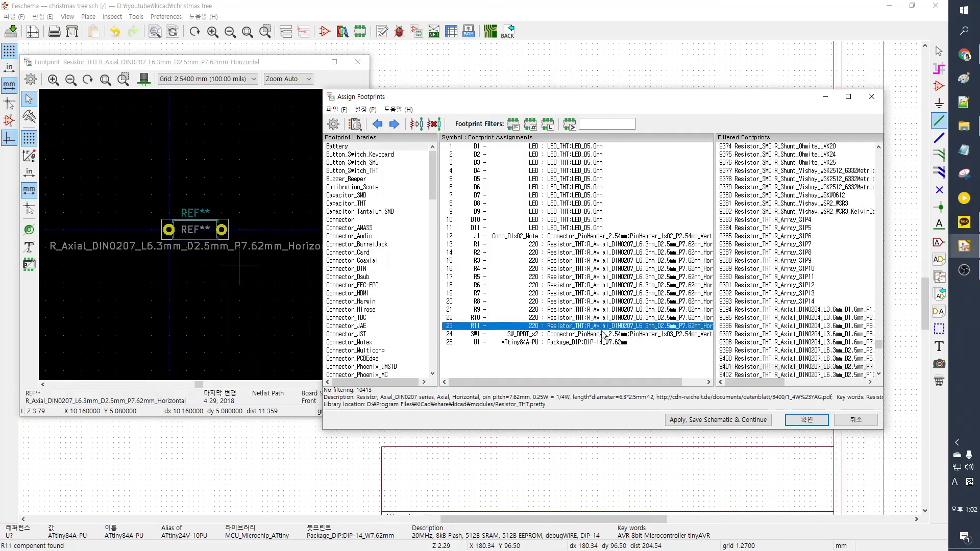
{"action": "left_click", "coordinate": [607, 334]}
{"action": "left_click", "coordinate": [603, 327]}
{"action": "left_click", "coordinate": [601, 334]}
{"action": "left_click", "coordinate": [590, 342]}
{"action": "left_click", "coordinate": [587, 309]}
{"action": "left_click", "coordinate": [586, 245]}
{"action": "left_click", "coordinate": [586, 195]}
{"action": "left_click", "coordinate": [805, 419]}
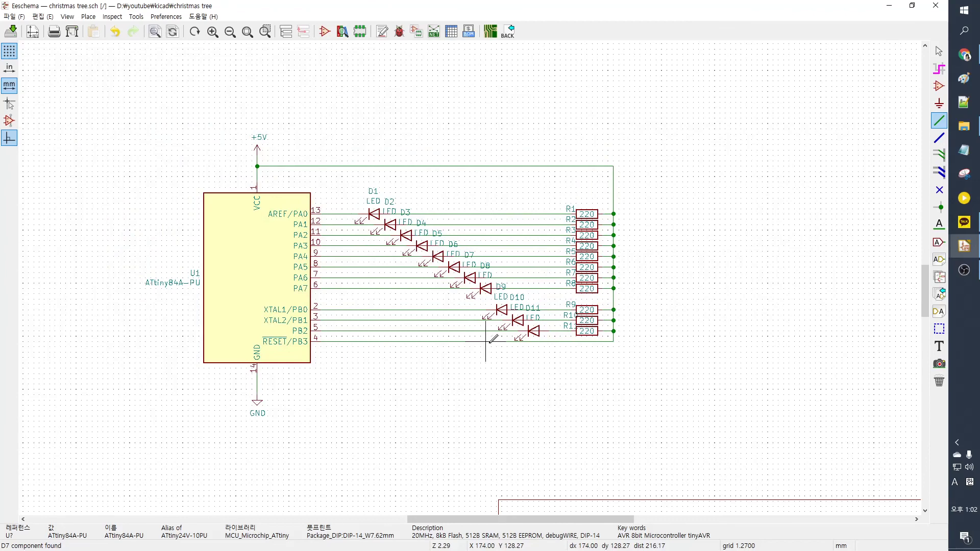
Step: Generate the schematic's netlist and save it as christmas tree.net in the christmas tree project folder
{"action": "left_click", "coordinate": [434, 32]}
{"action": "left_click", "coordinate": [564, 246]}
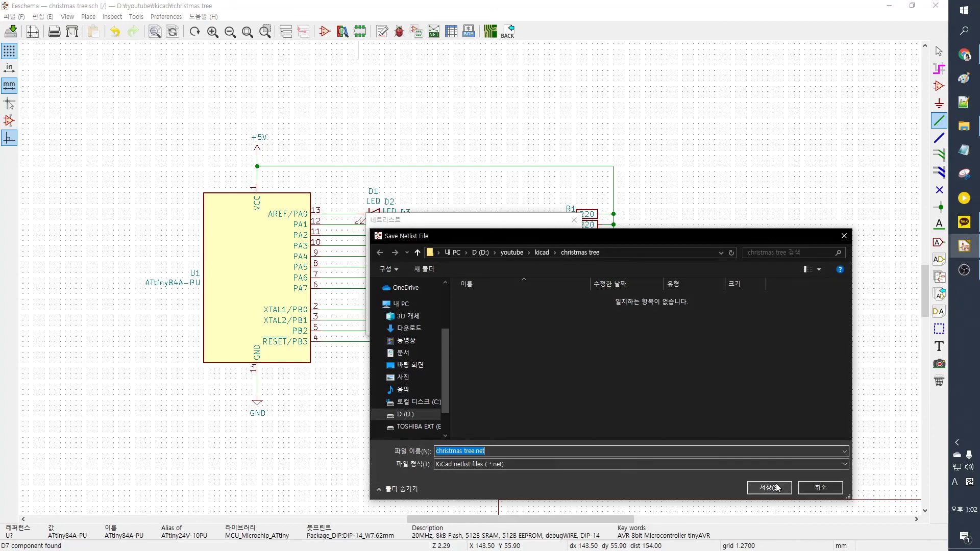
{"action": "left_click", "coordinate": [777, 488]}
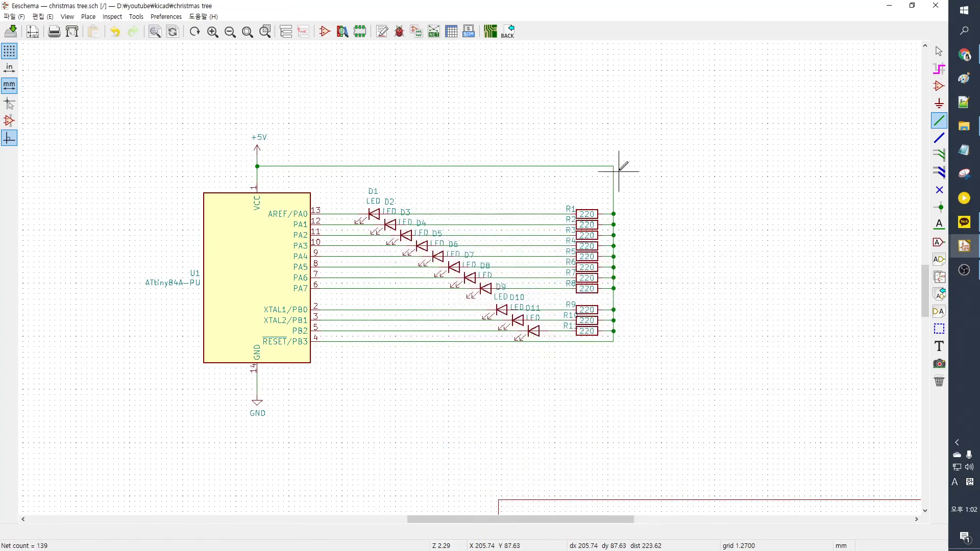